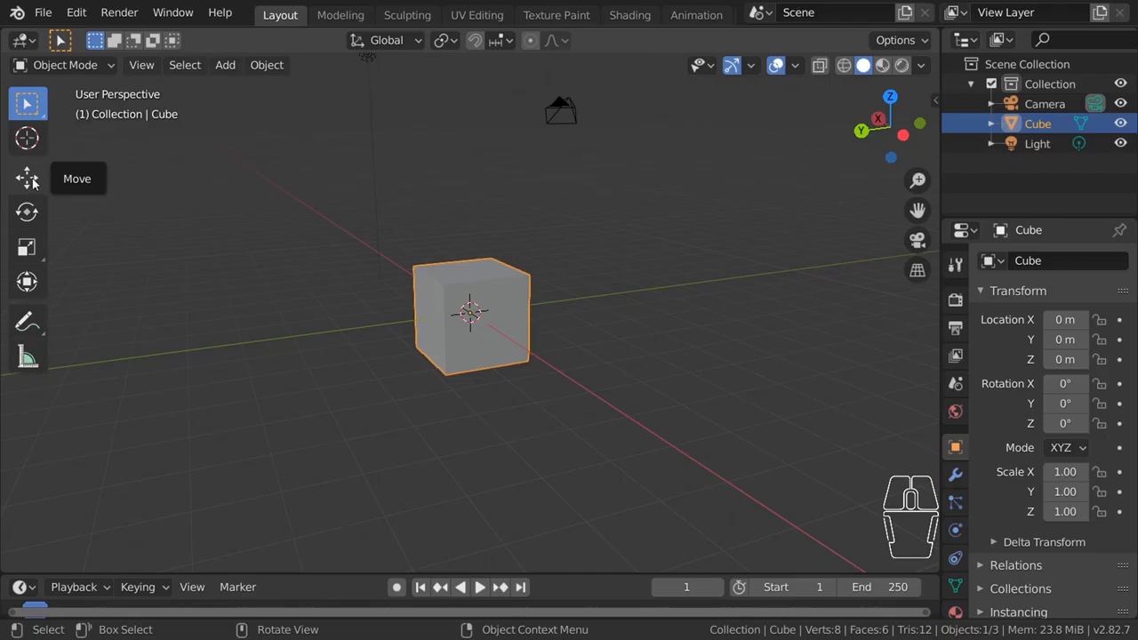
Try to move the cube along the Z, Y and X axes separately using the Move tool's axis handles.
click(73, 304)
middle_drag(405, 286, 523, 234)
scroll(621, 267, up, 2)
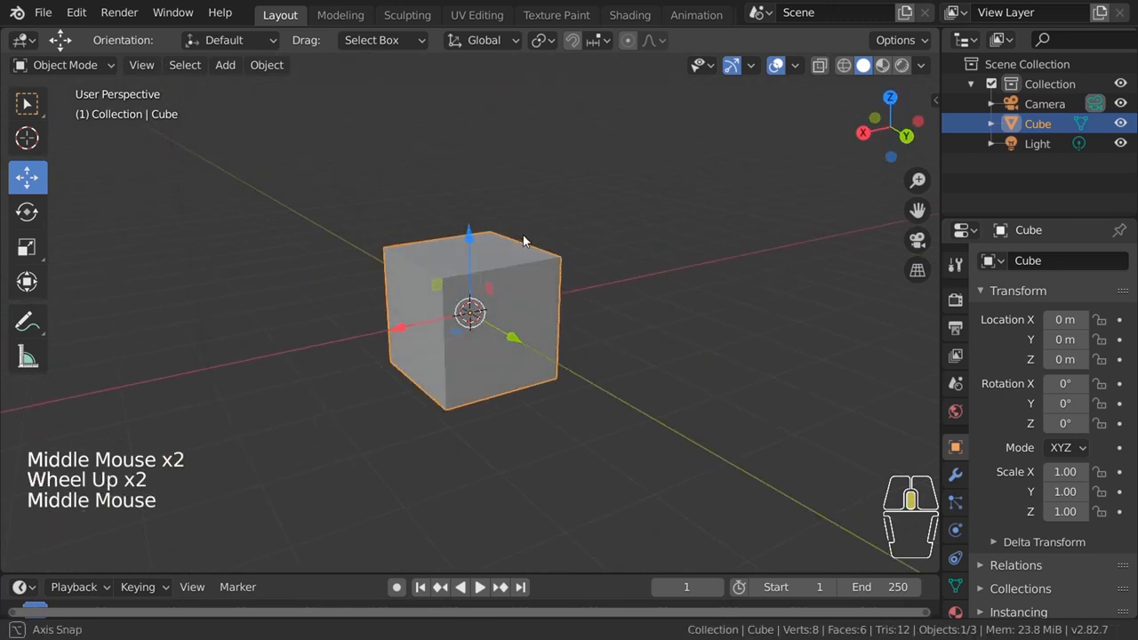
scroll(523, 234, down, 1)
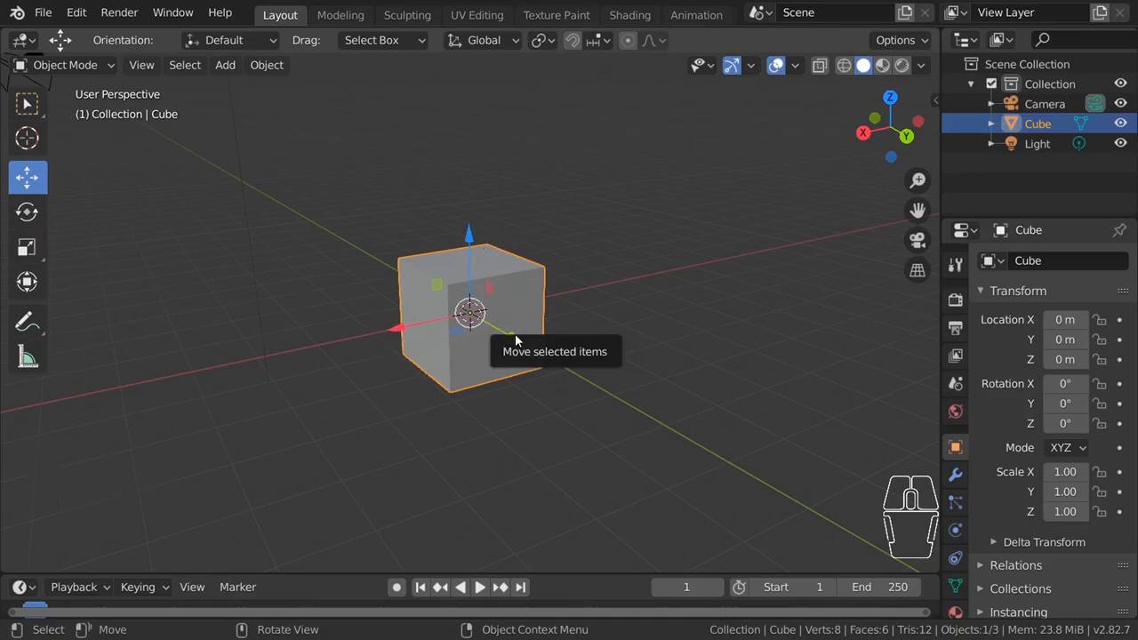
scroll(523, 241, down, 5)
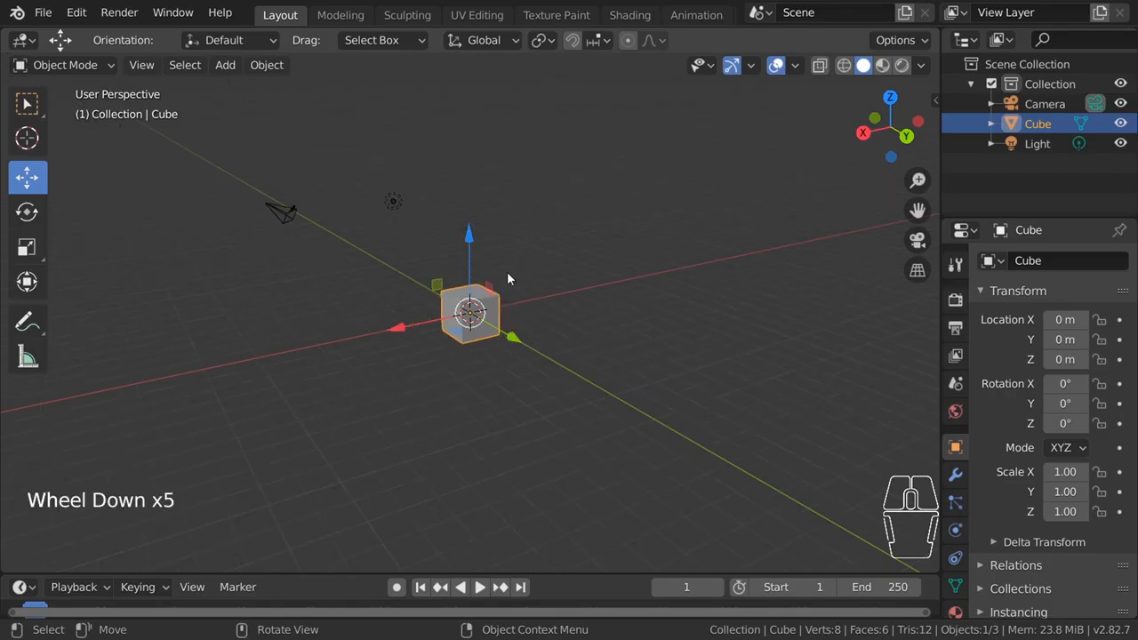
scroll(508, 272, up, 2)
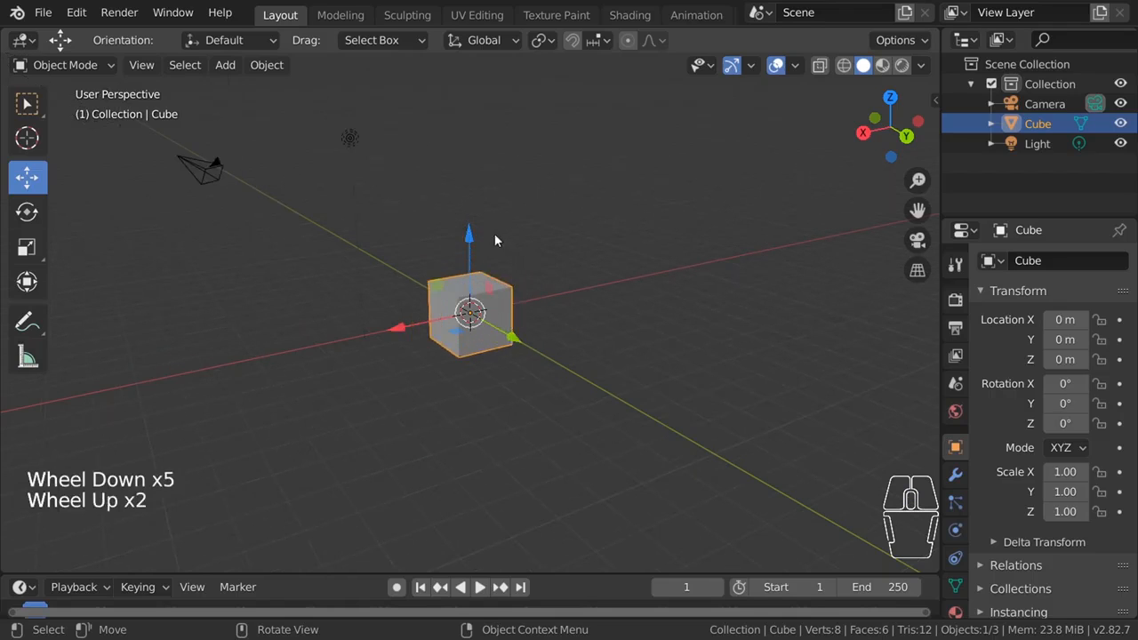
drag(469, 233, 589, 112)
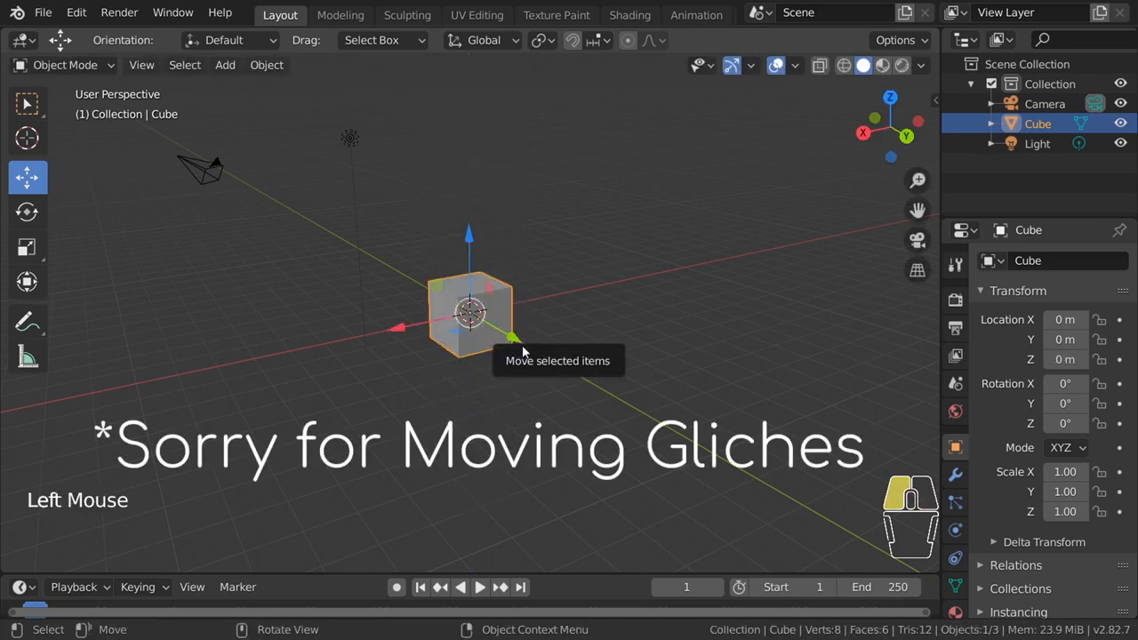
drag(523, 353, 658, 427)
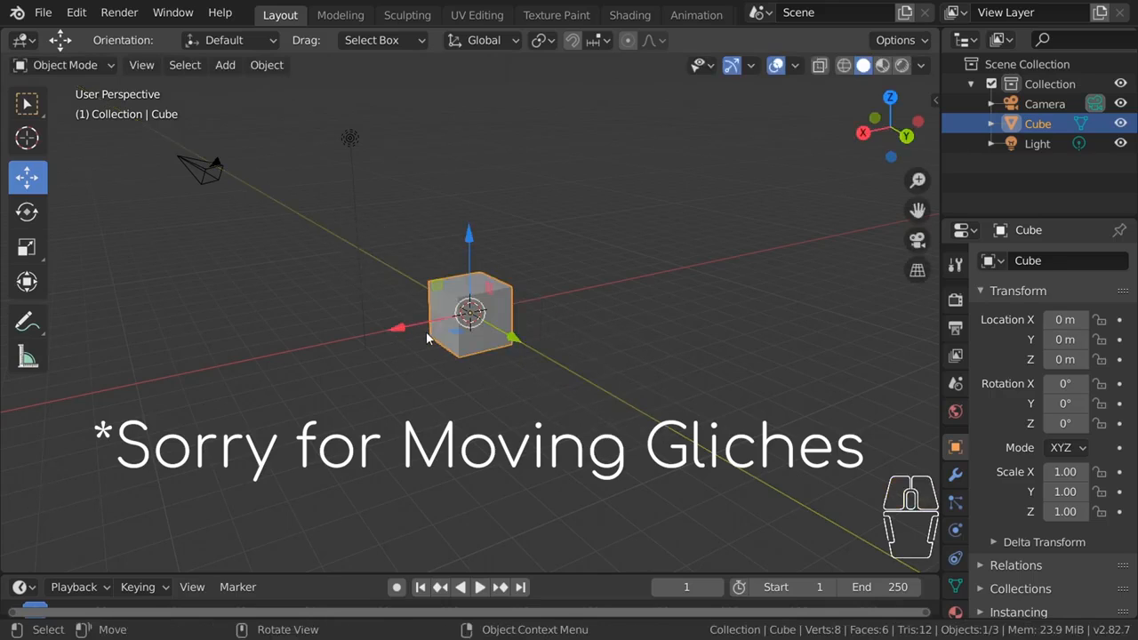
drag(426, 337, 591, 285)
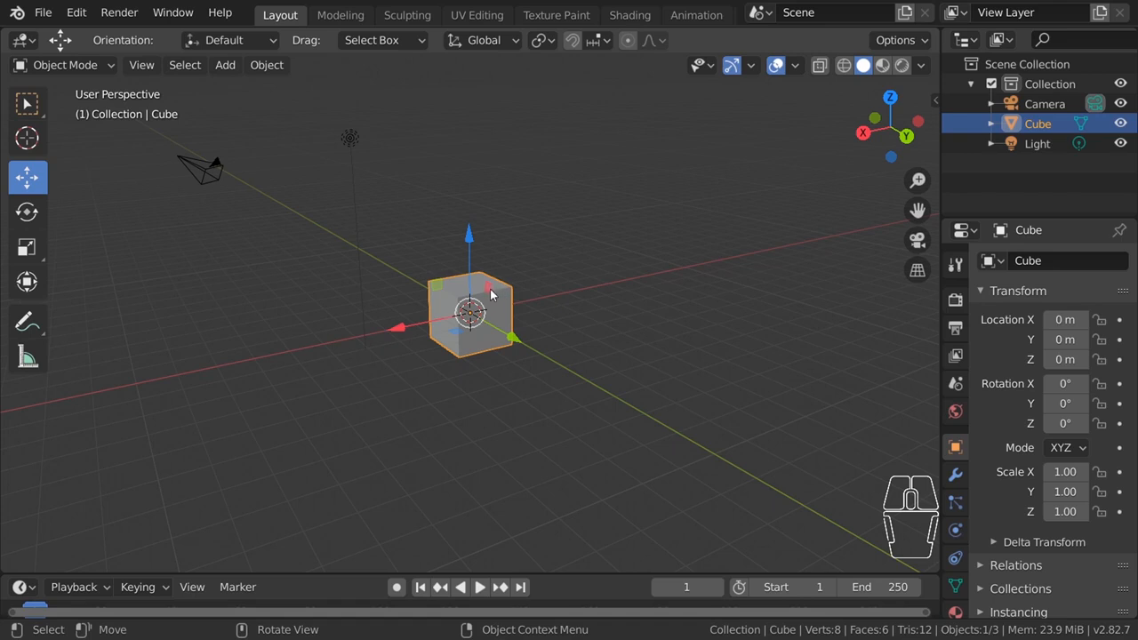
Try to move the cube within the YZ, XZ and XY planes, one plane at a time.
drag(488, 291, 545, 216)
right_click(546, 213)
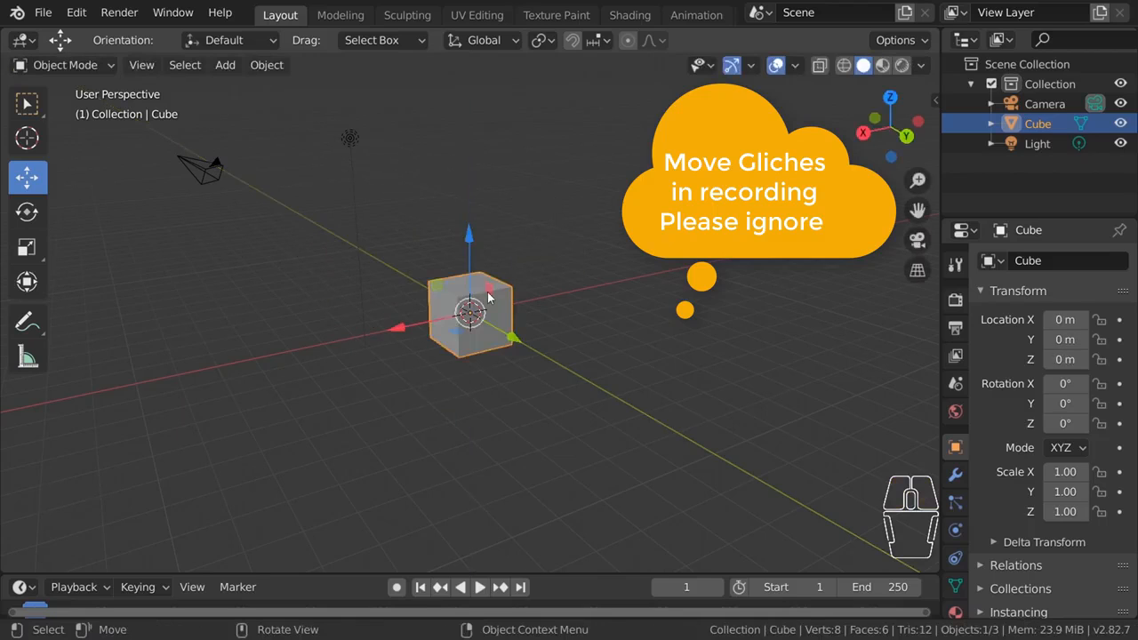
drag(436, 289, 293, 302)
right_click(269, 294)
drag(442, 331, 666, 230)
right_click(664, 228)
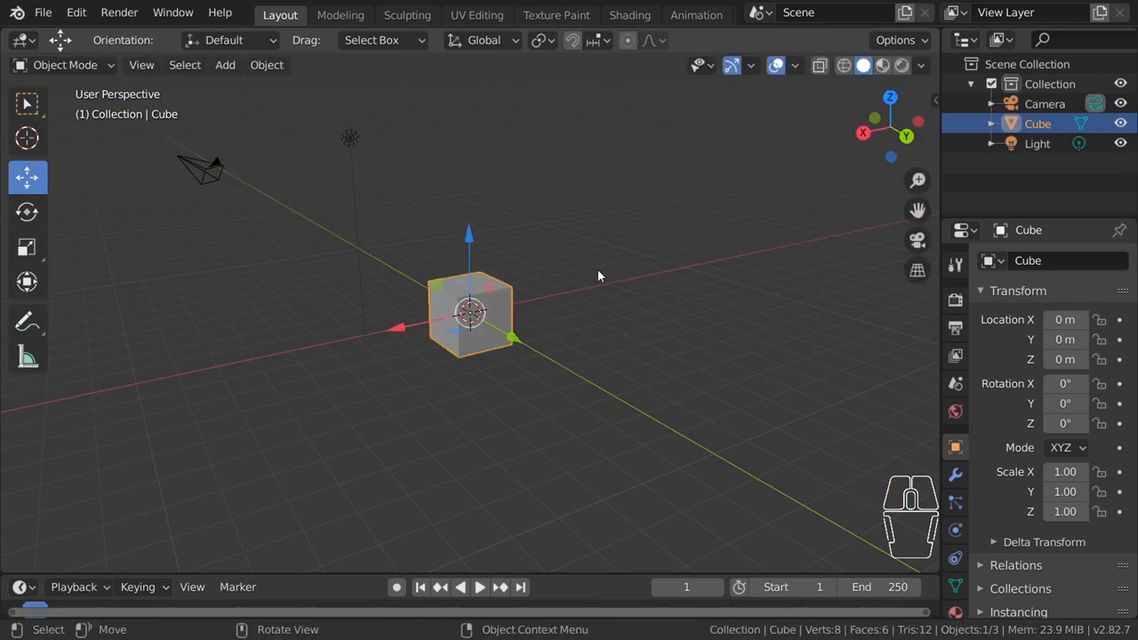
middle_drag(299, 213, 502, 257)
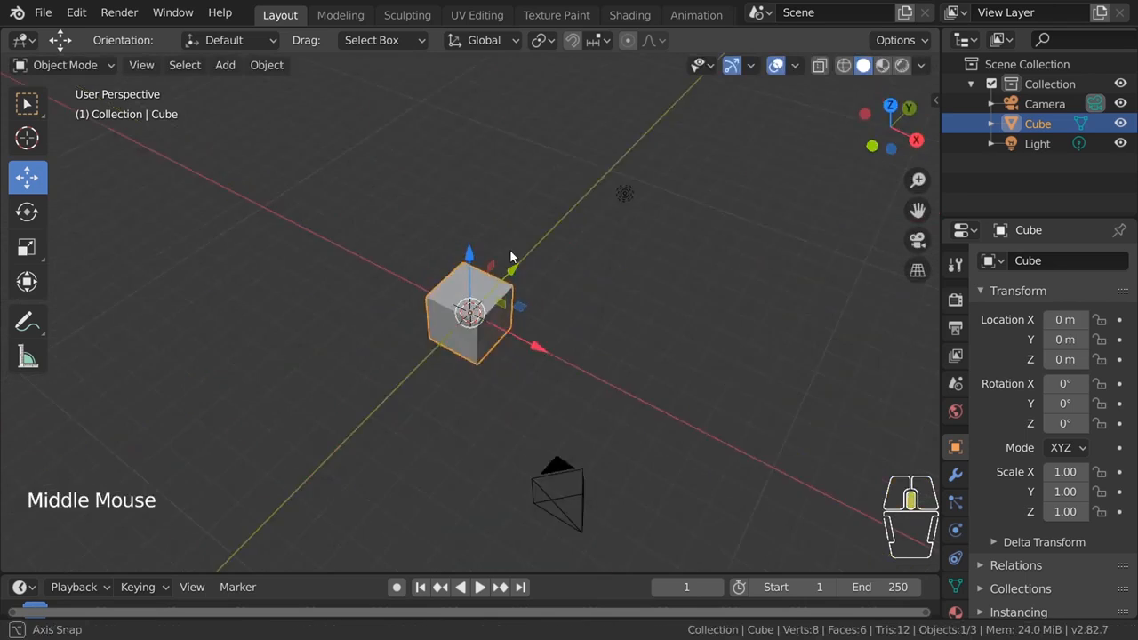
middle_drag(502, 257, 523, 252)
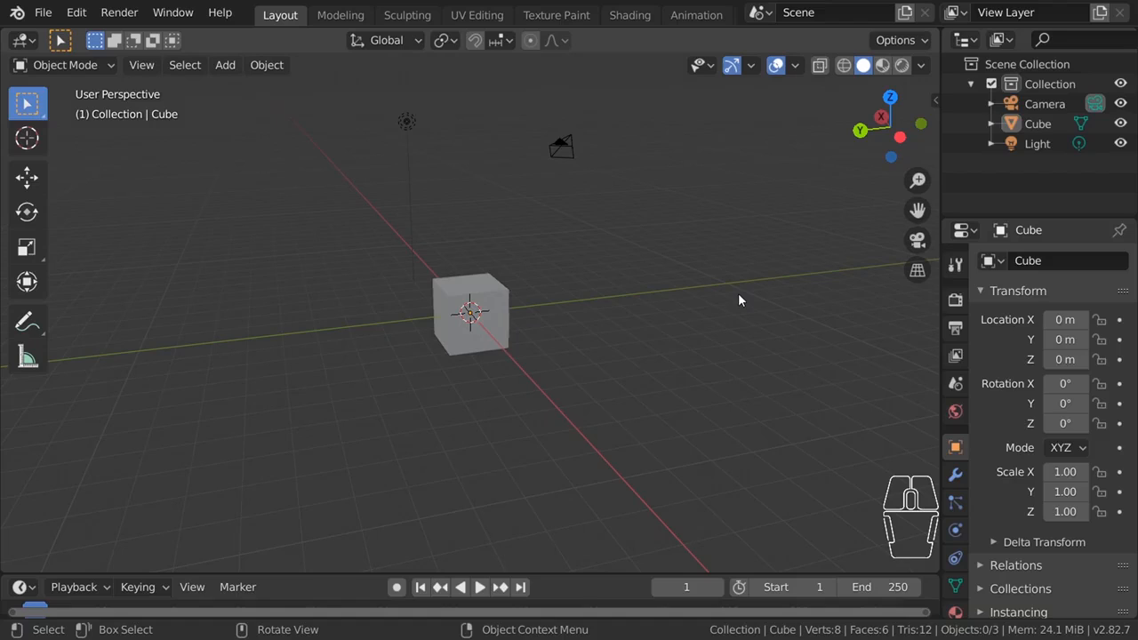
Select the cube and move it freely about 7 m away from the origin.
click(503, 336)
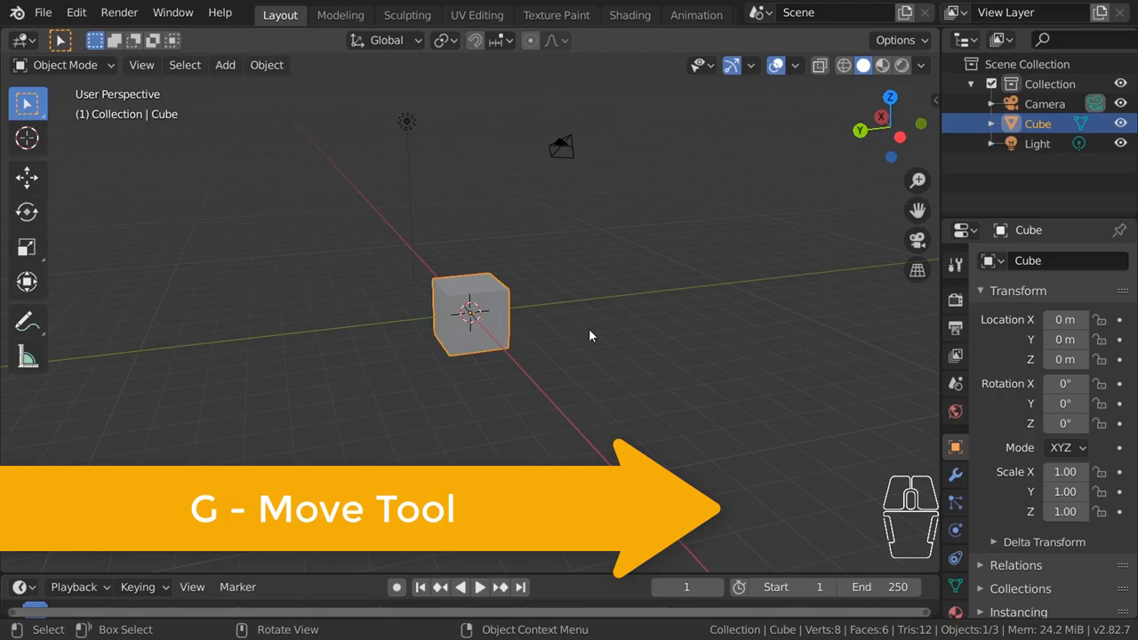
key(g)
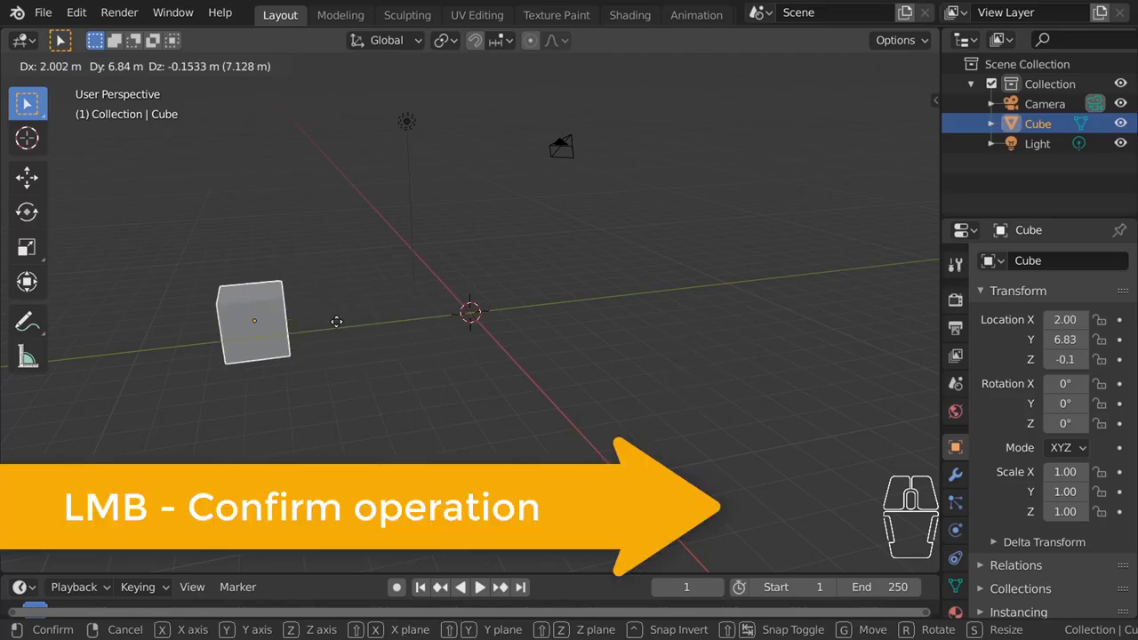
click(316, 313)
Try free moves of the cube starting from the origin, cancelling each one.
middle_drag(589, 252, 438, 251)
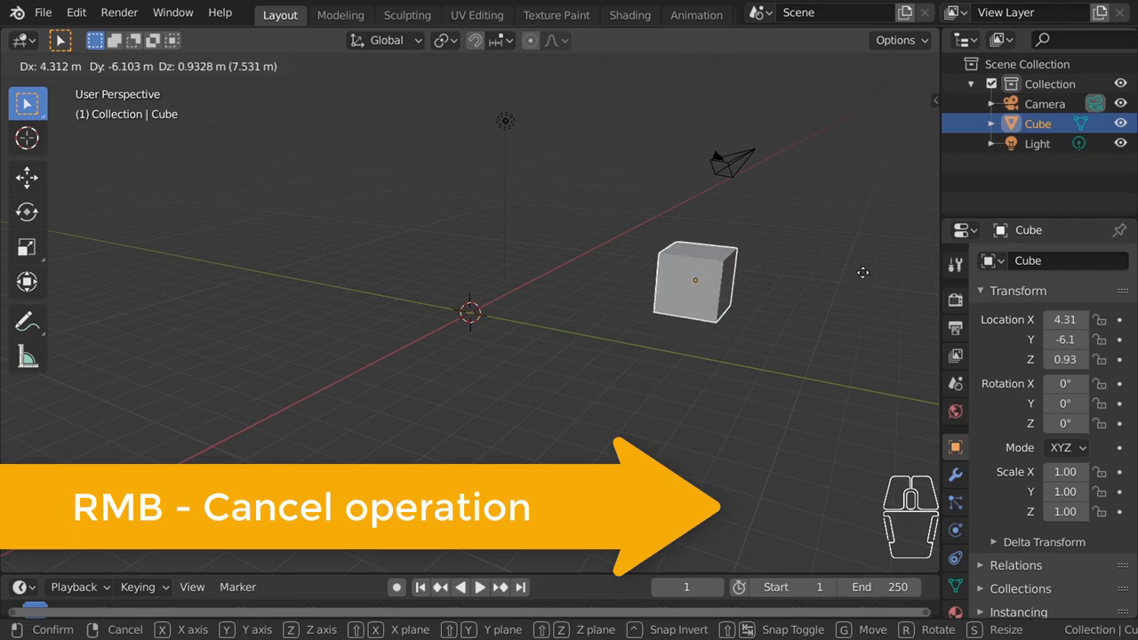
right_click(882, 352)
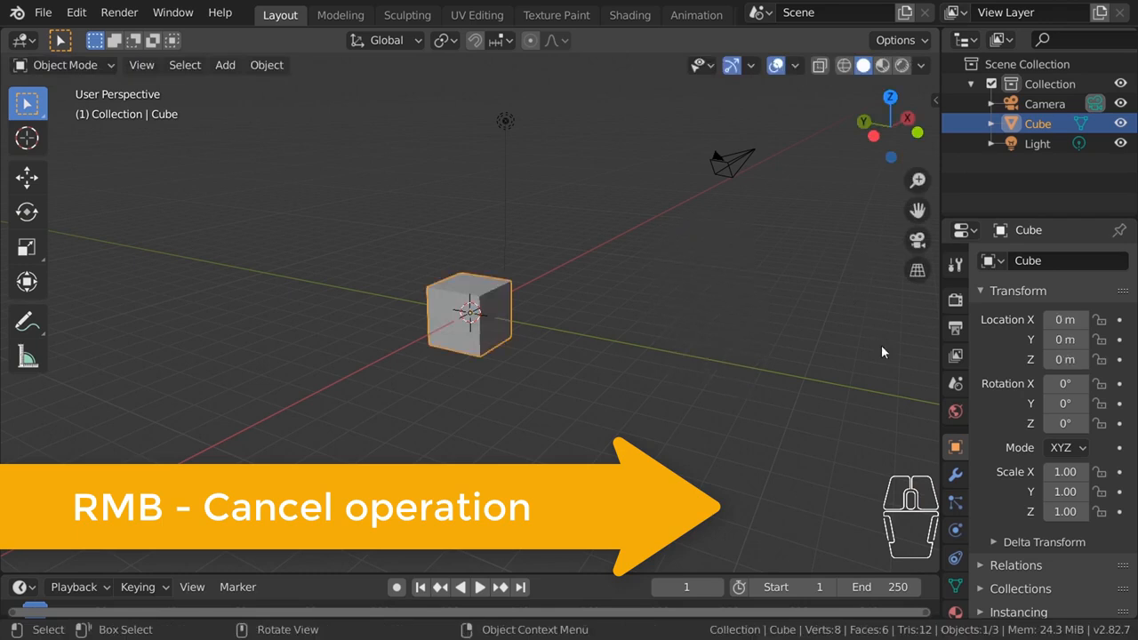
key(g)
right_click(433, 387)
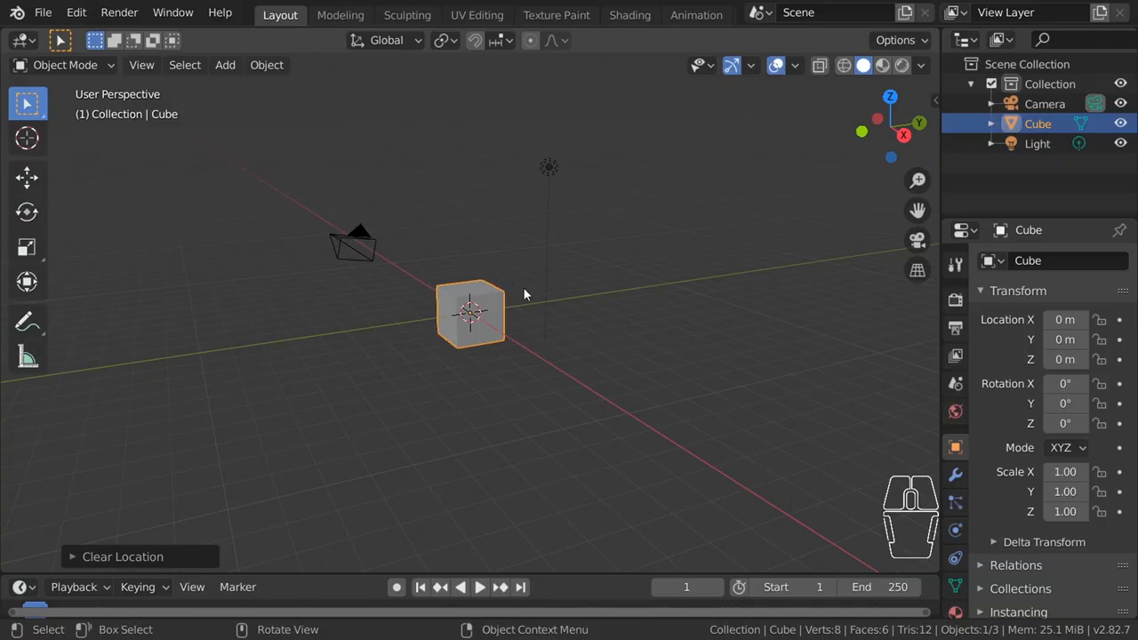
Try moving the cube constrained to the global X, Y and Z axes in turn within one move operation.
key(g)
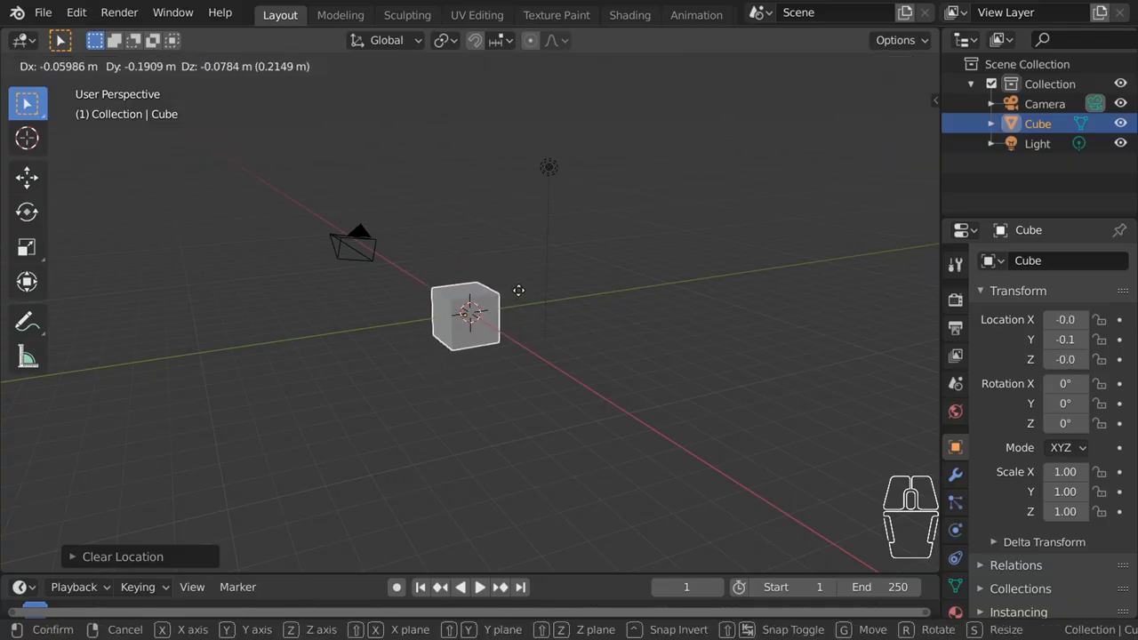
key(x)
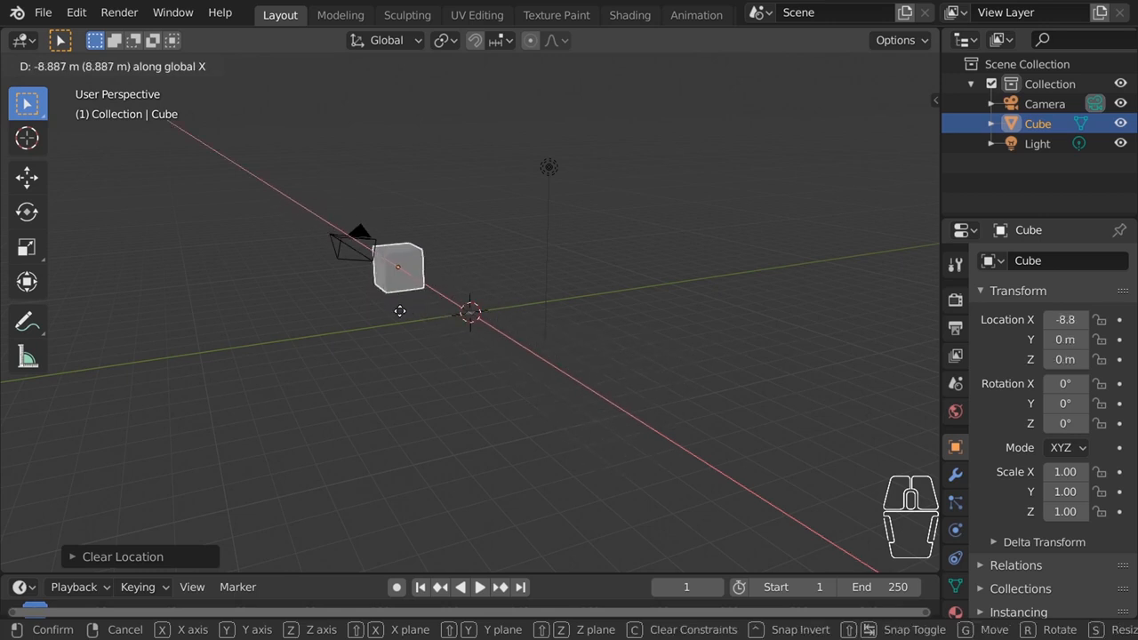
key(y)
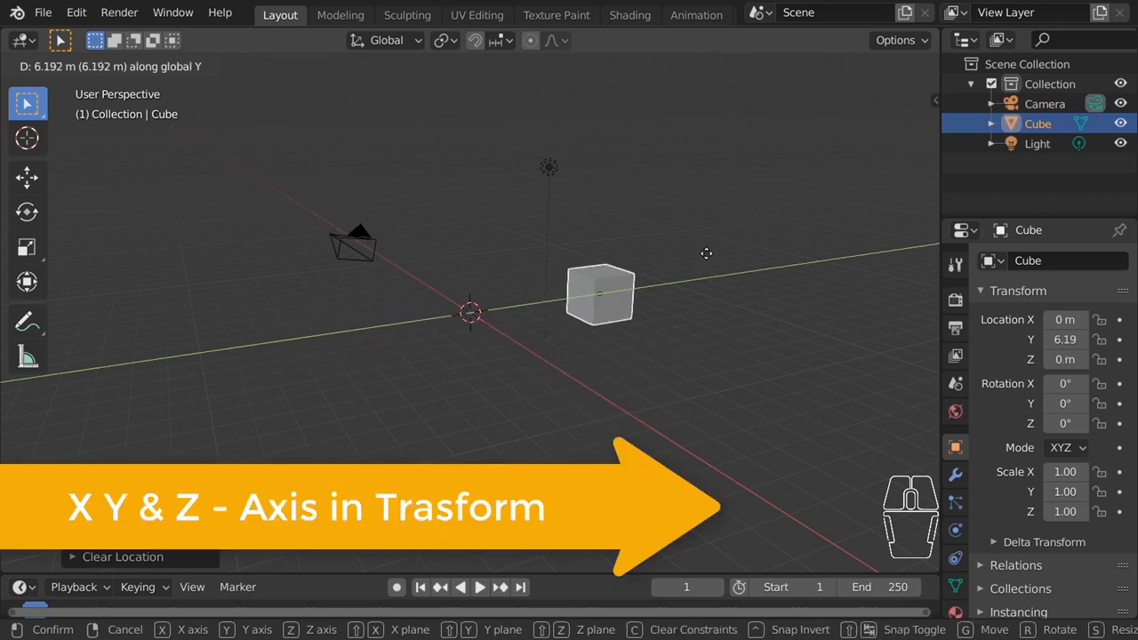
key(z)
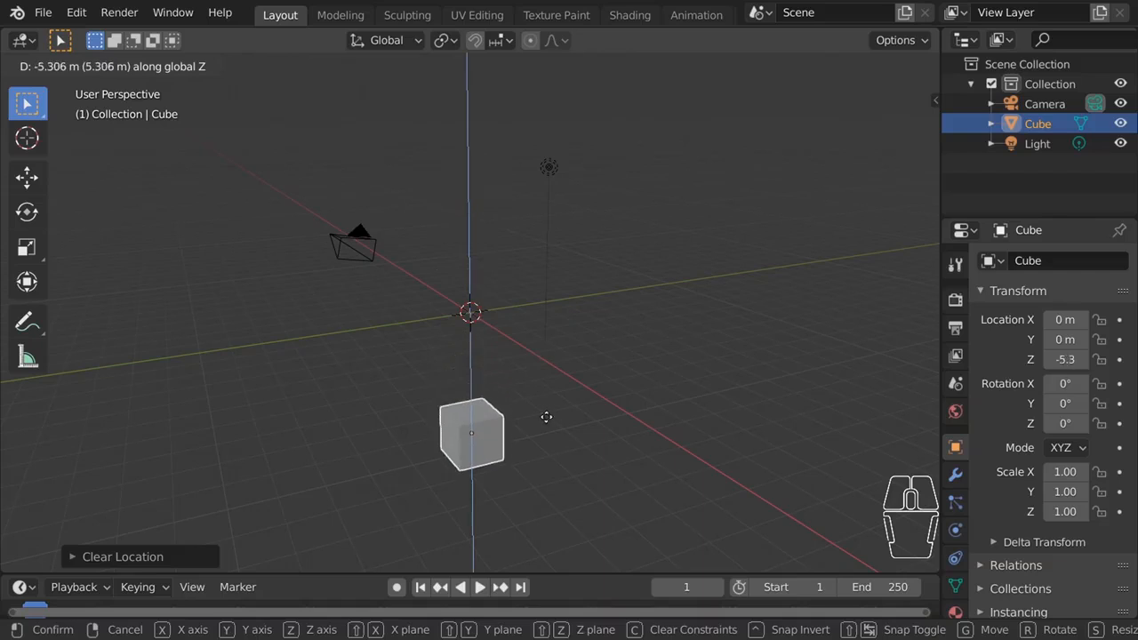
key(Escape)
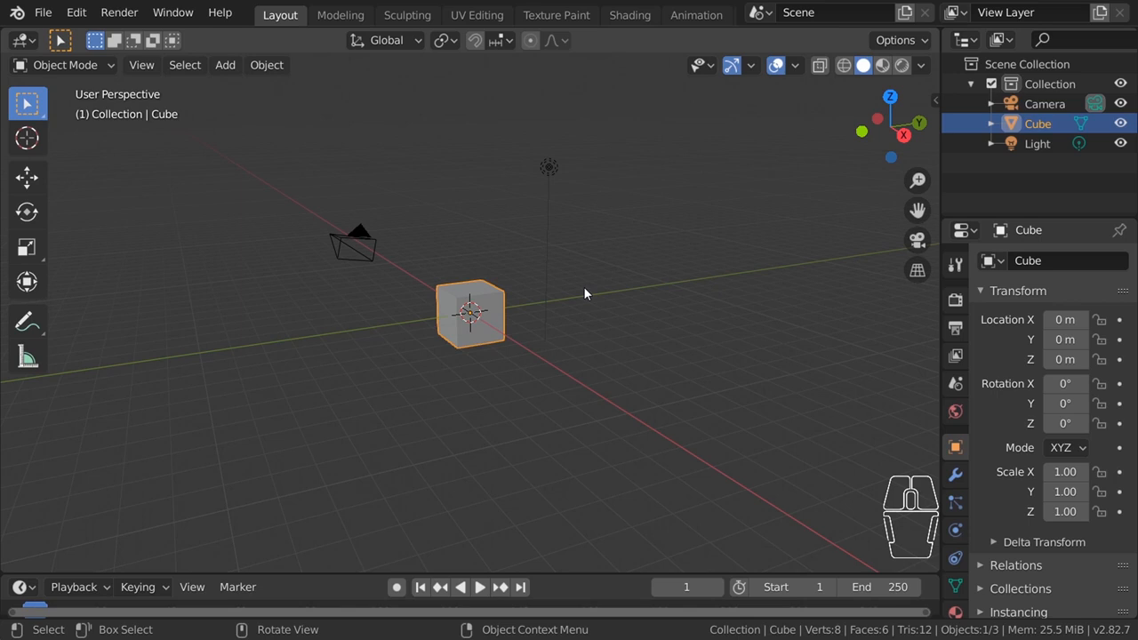
Reselect the cube and try moving it with the global X, Y and Z axes locked out in turn.
click(645, 349)
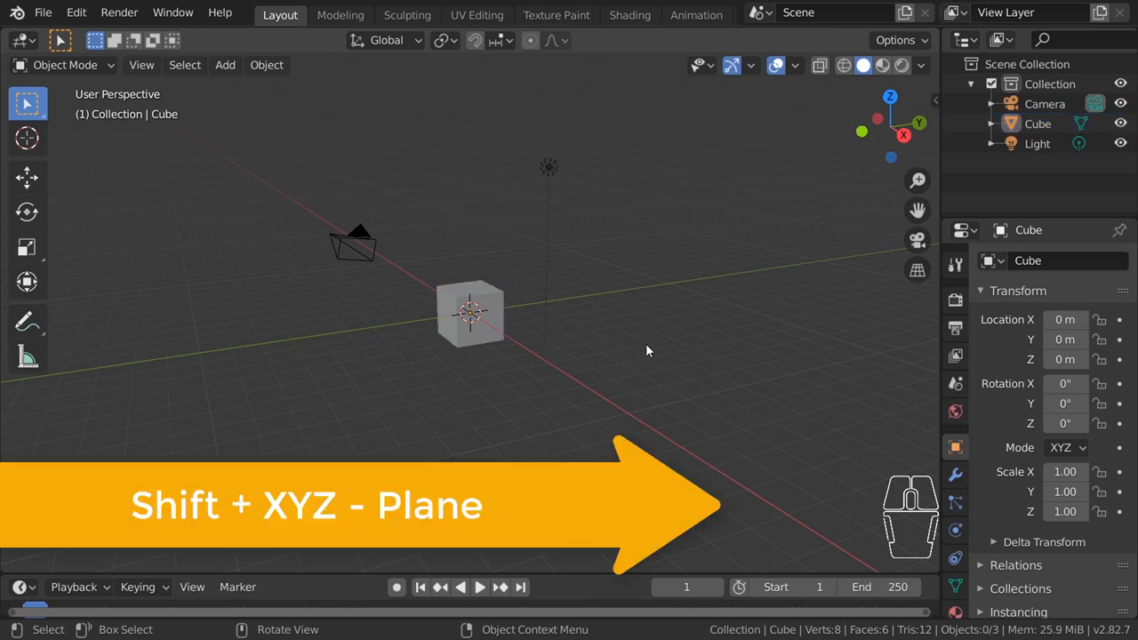
click(495, 325)
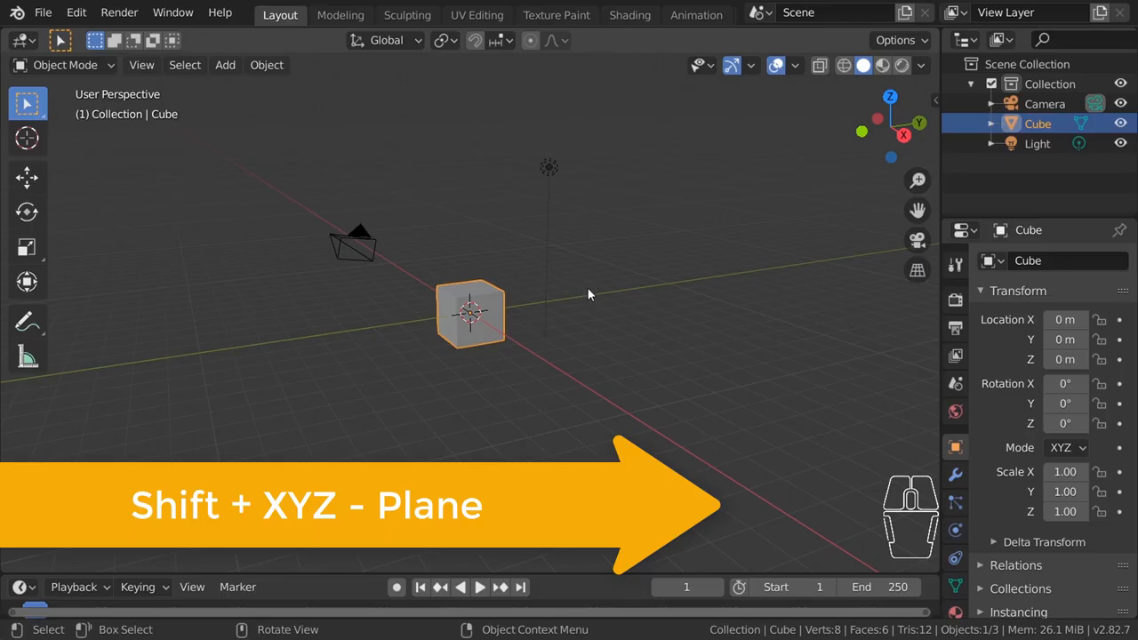
key(g)
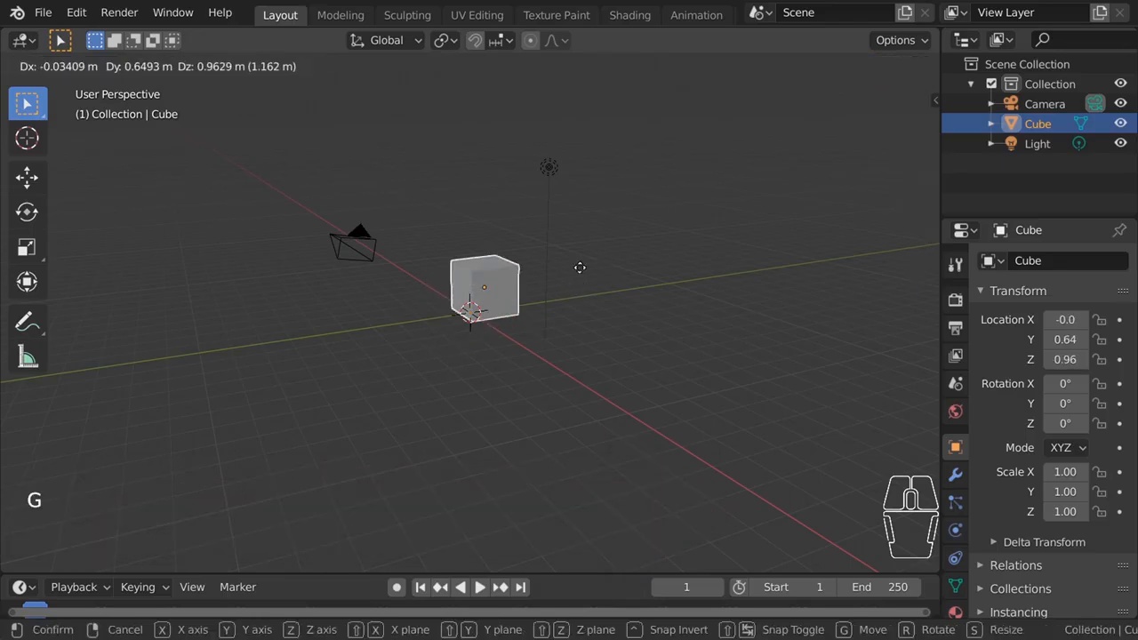
key(shift+x)
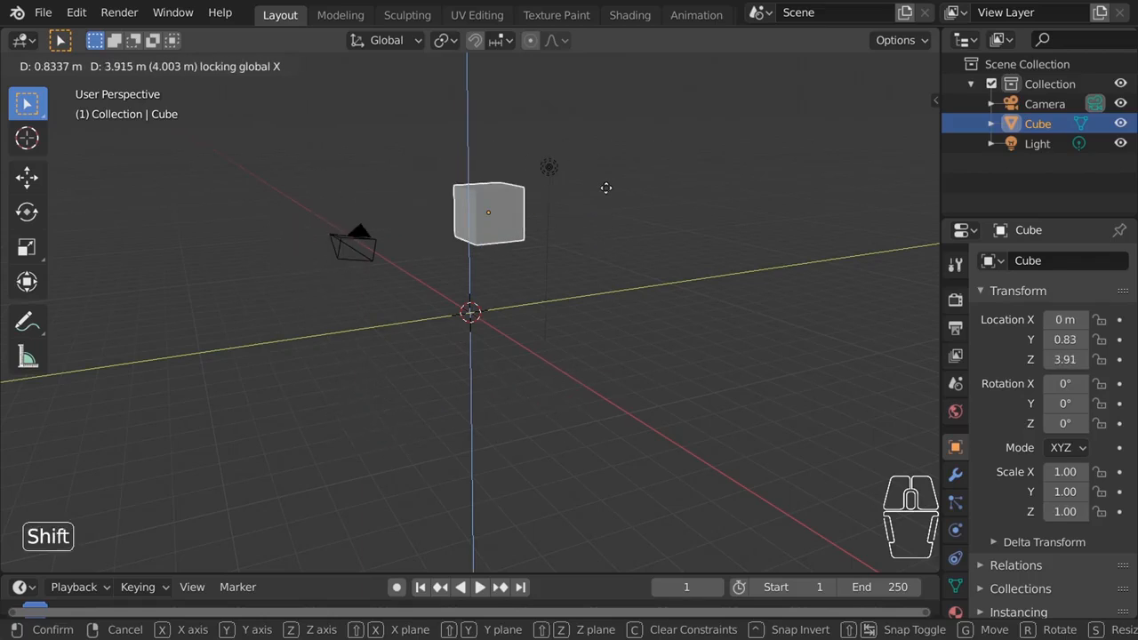
key(shift+y)
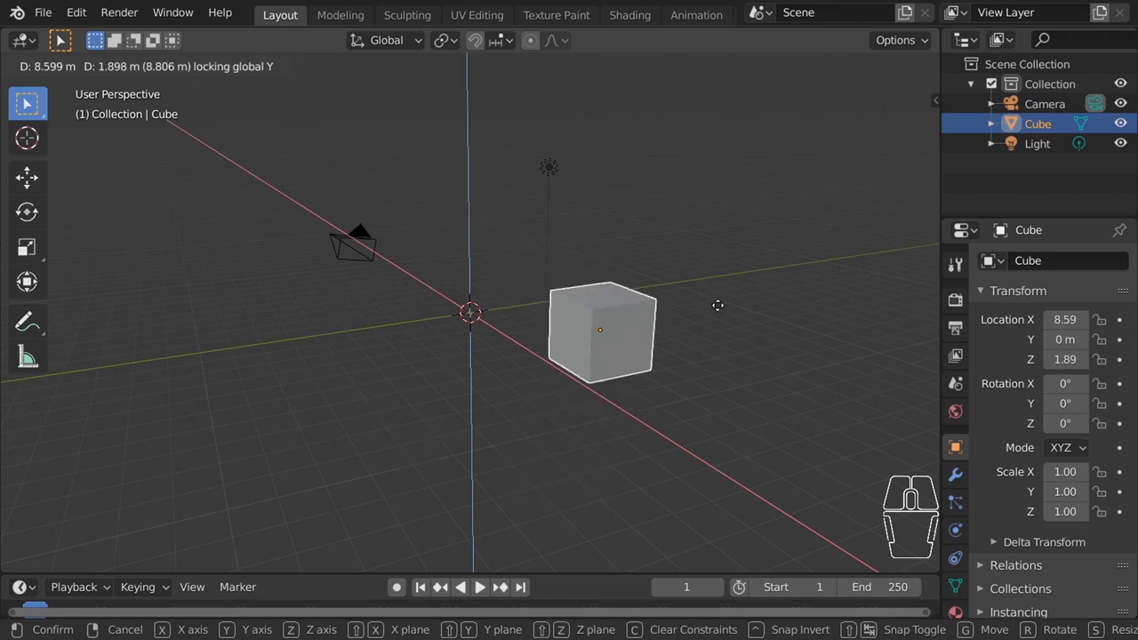
key(shift+z)
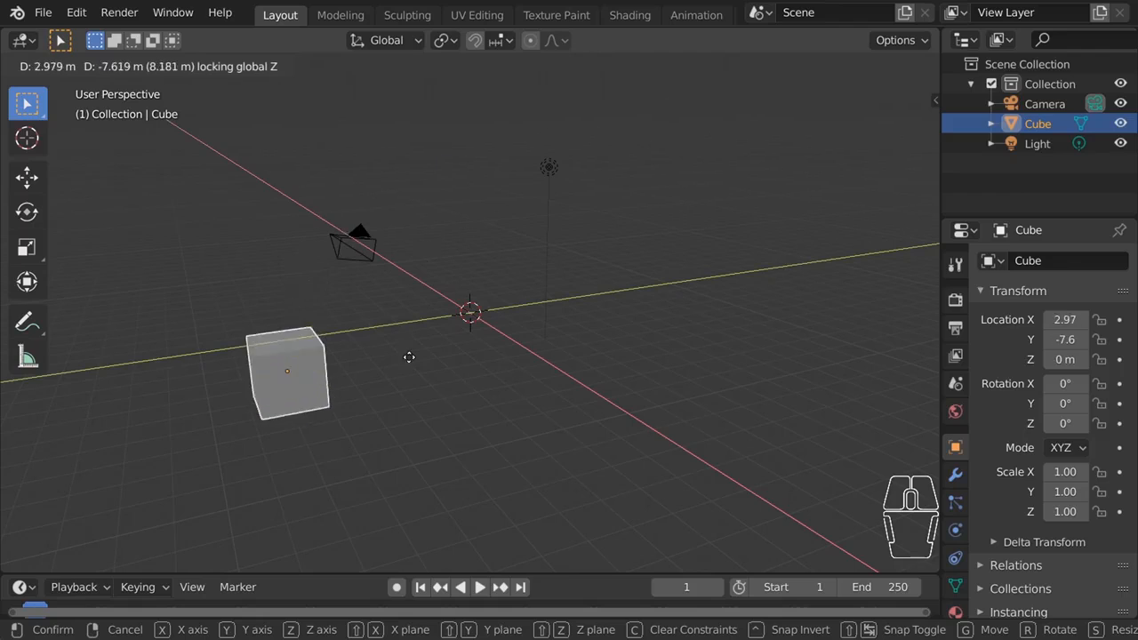
right_click(655, 238)
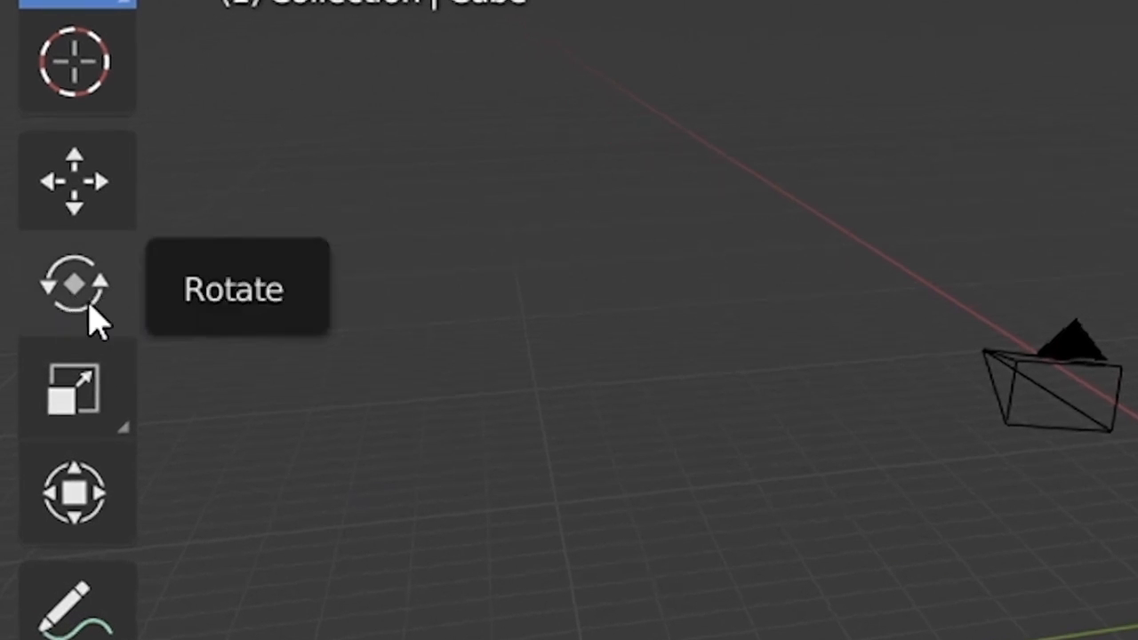
Activate the Rotate tool and try turning the cube around single axes with its coloured rings.
click(94, 305)
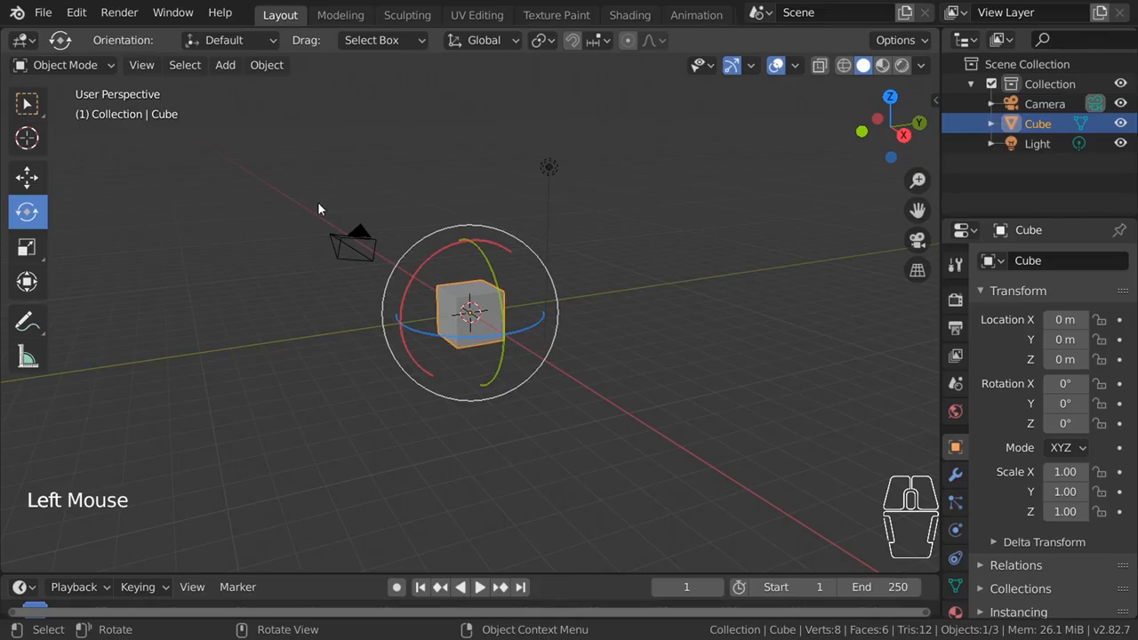
middle_drag(319, 209, 498, 306)
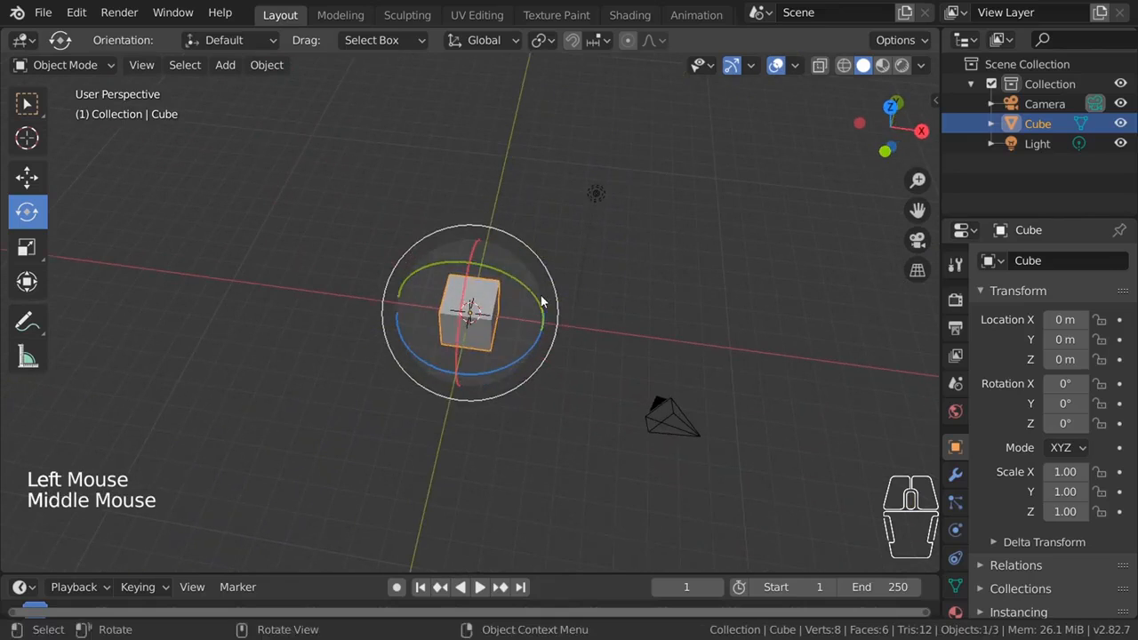
middle_drag(678, 310, 429, 296)
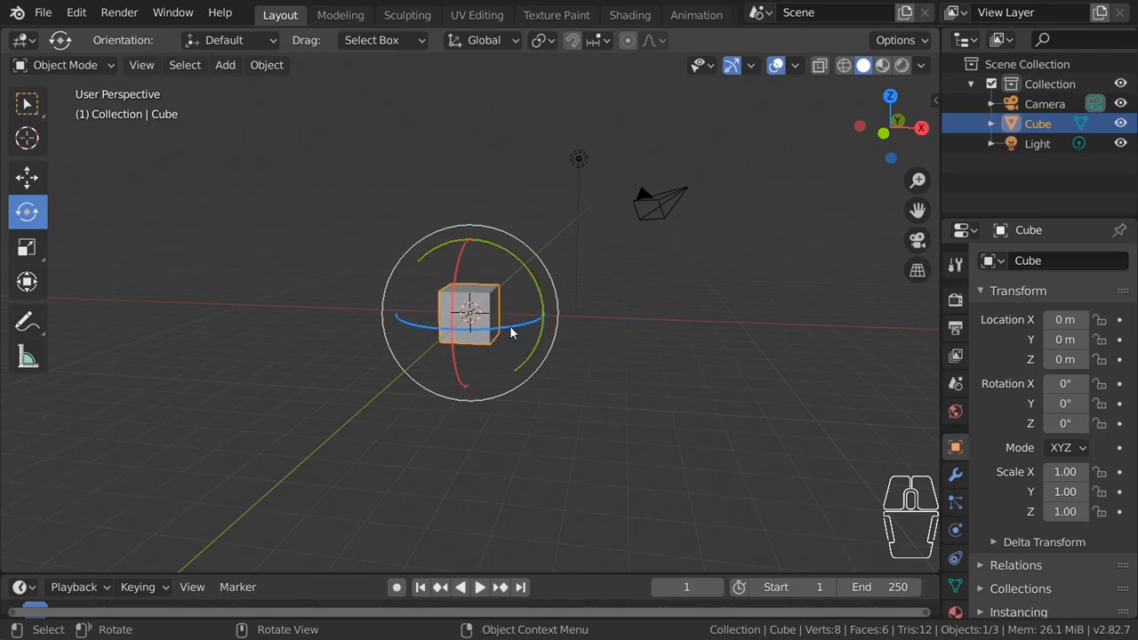
middle_drag(618, 285, 533, 258)
drag(421, 251, 493, 239)
right_click(565, 288)
right_click(494, 239)
drag(421, 312, 322, 304)
right_click(322, 304)
Try rotating the cube freely in several directions with the Rotate tool.
middle_drag(562, 228, 665, 221)
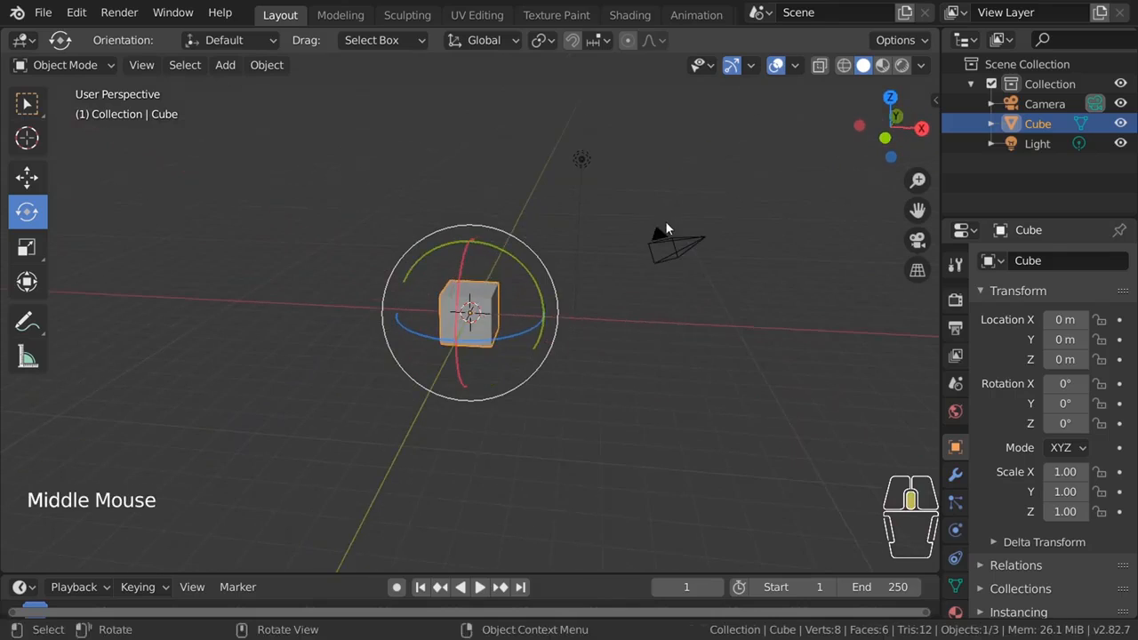
scroll(498, 250, down, 1)
middle_drag(353, 279, 427, 282)
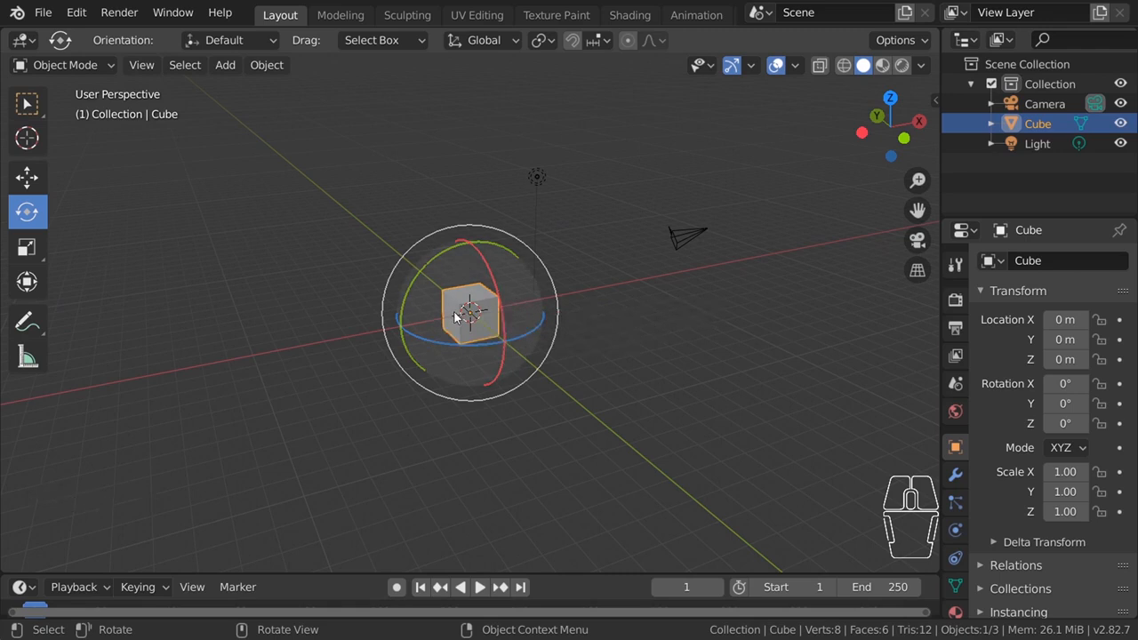
click(463, 264)
drag(462, 264, 542, 248)
drag(515, 341, 473, 394)
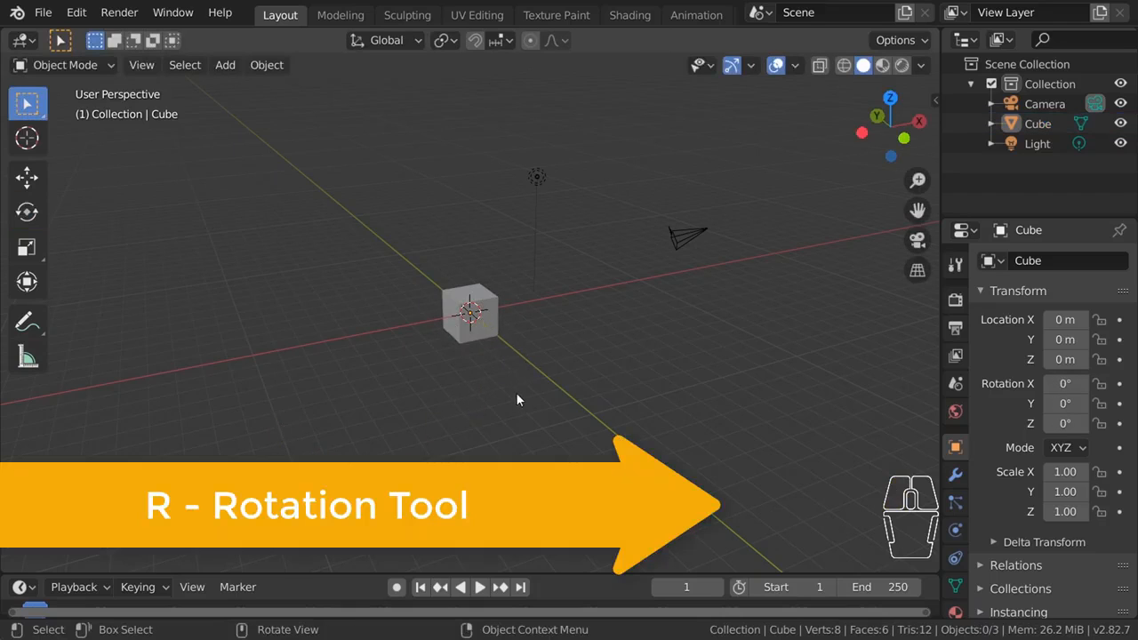
Select the cube and try rotating it in the view plane without any axis constraint.
click(486, 320)
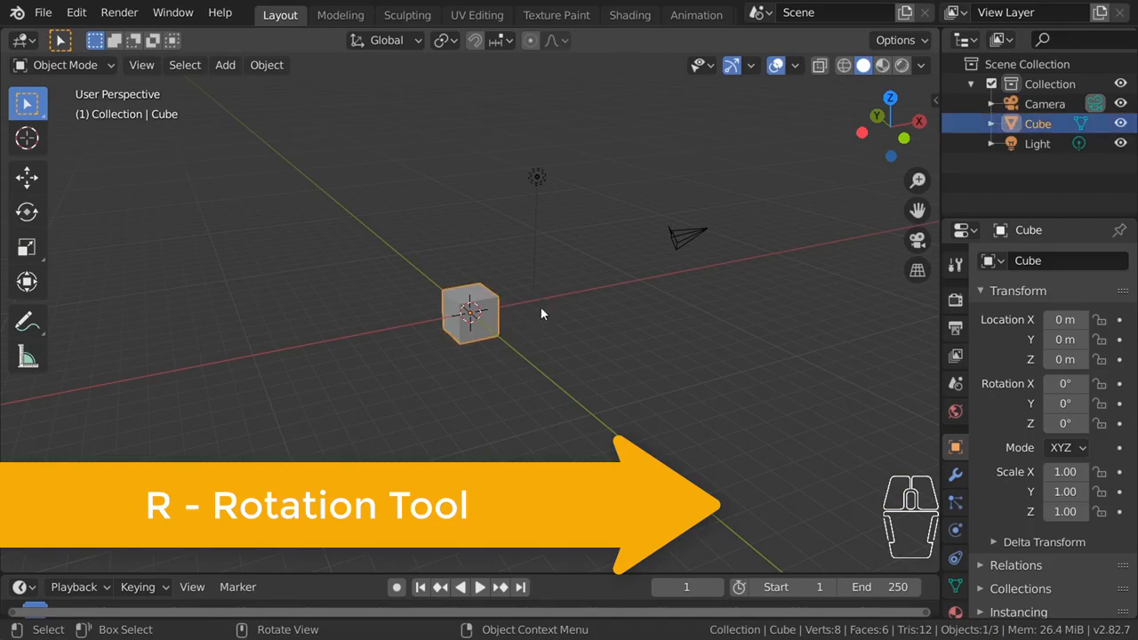
key(r)
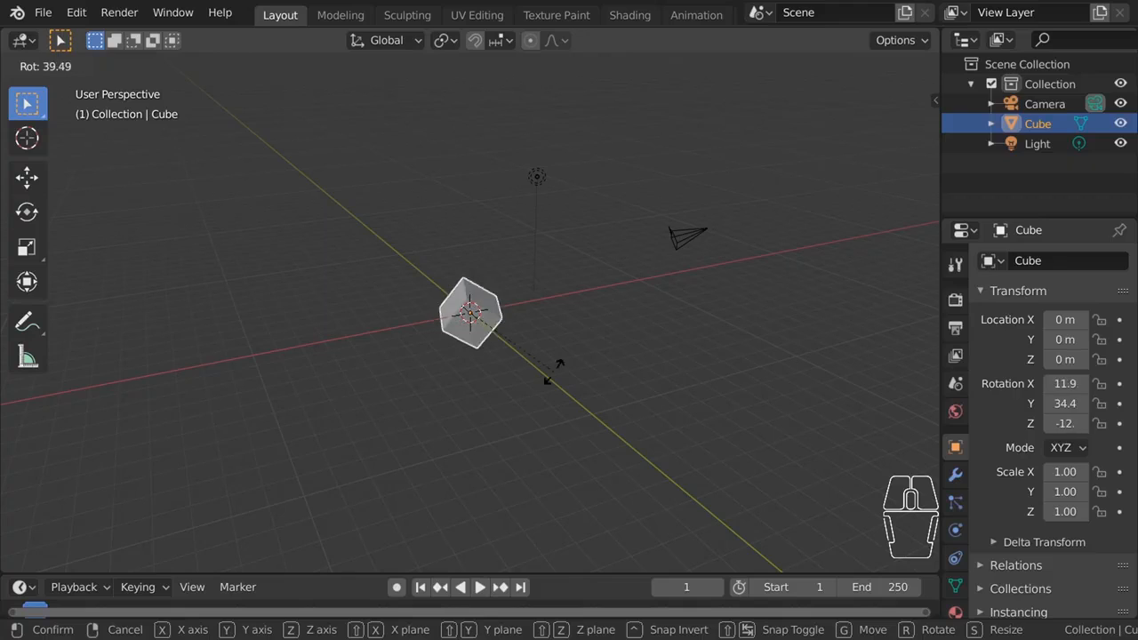
key(Escape)
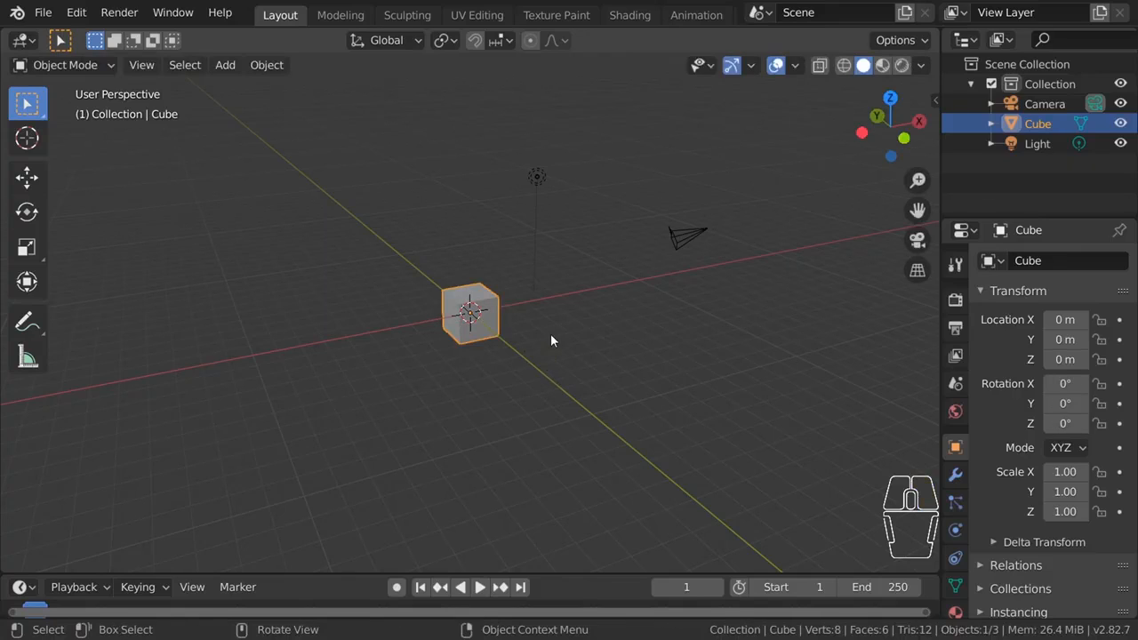
Try rotating the cube around the global X, Y and Z axes in turn within one rotate operation.
key(r)
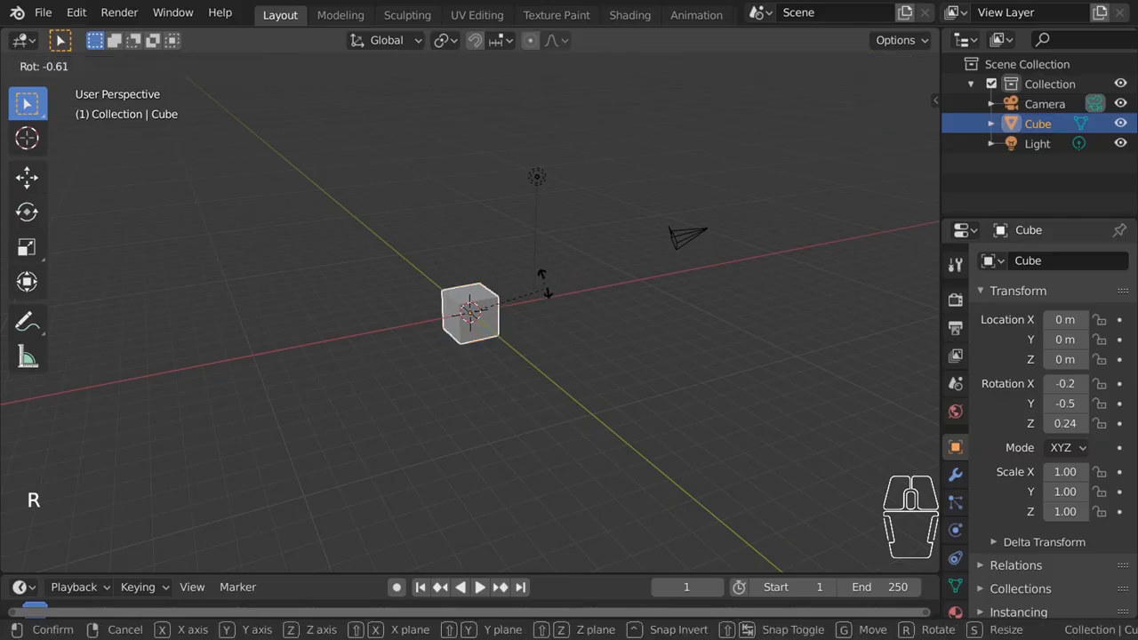
key(x)
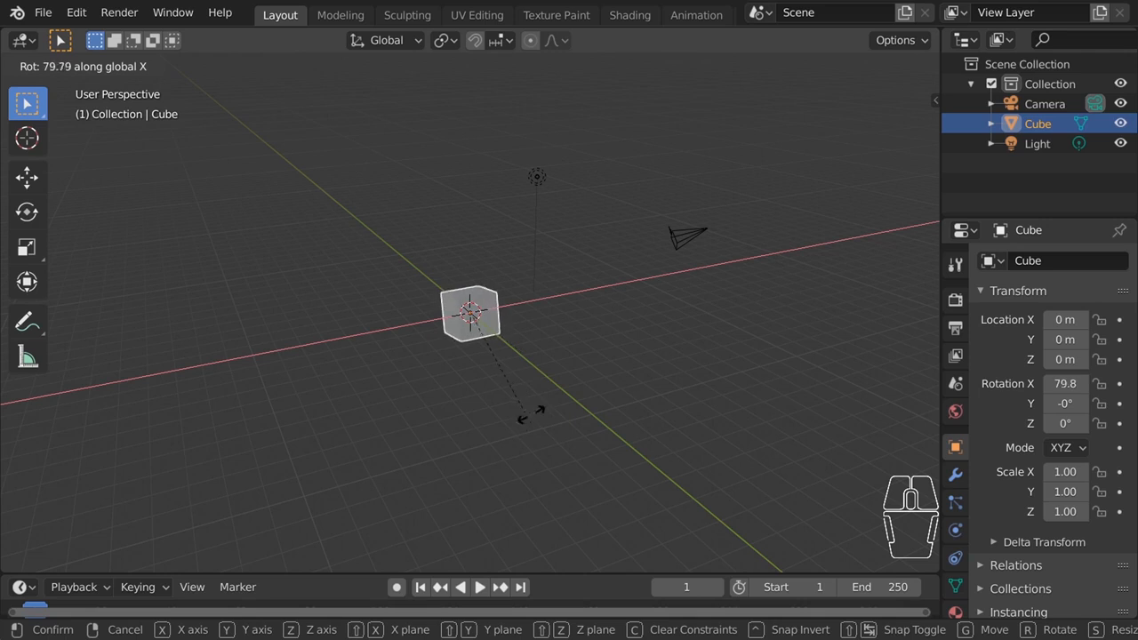
key(y)
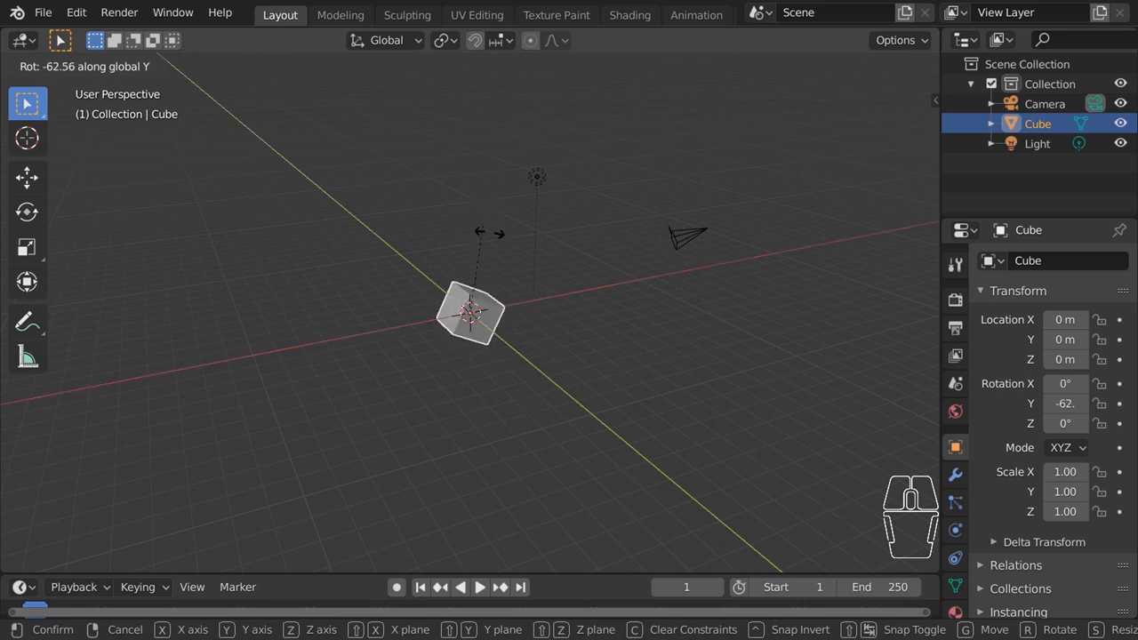
key(z)
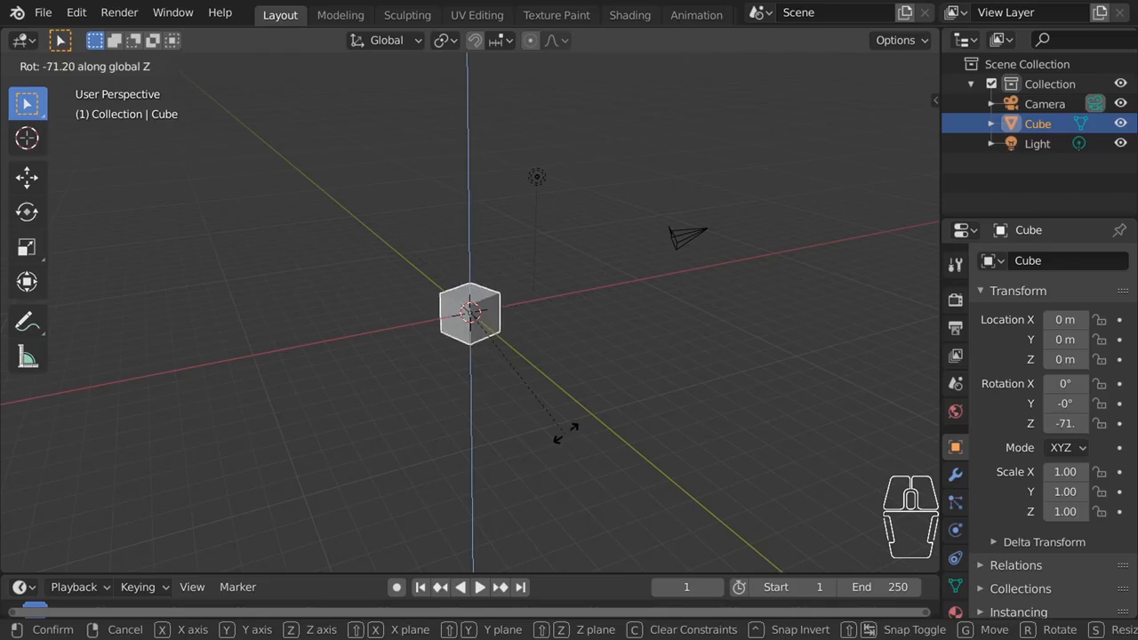
key(Escape)
Try rotating the cube again, switching the constraint from the global X axis to the global Z axis.
scroll(556, 391, up, 6)
scroll(552, 394, down, 1)
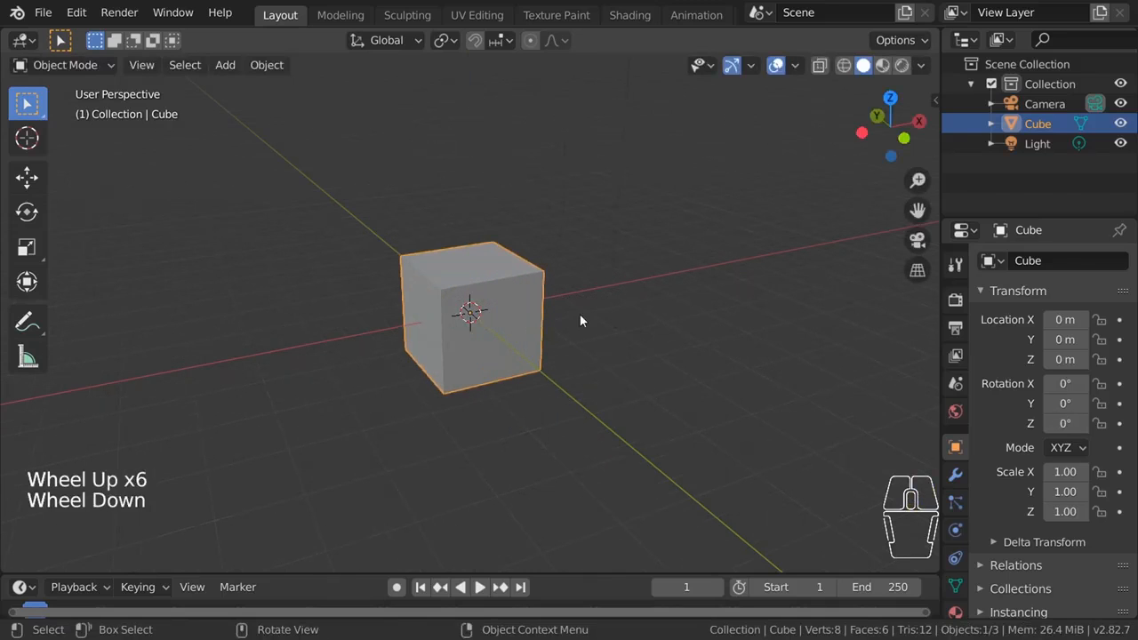
key(r)
key(x)
key(z)
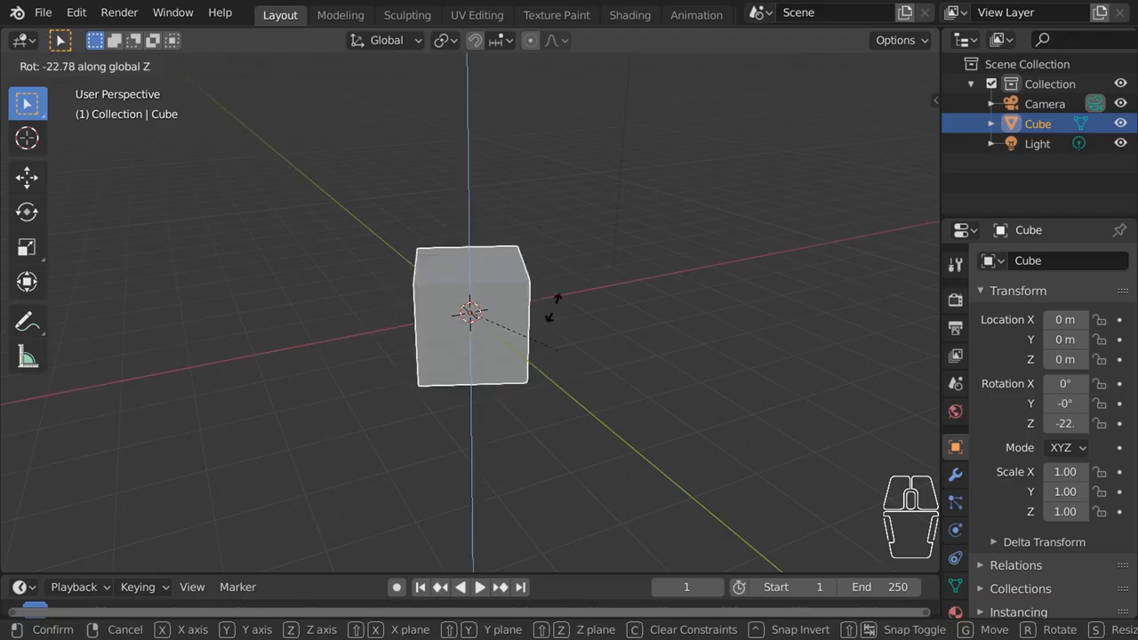
key(Escape)
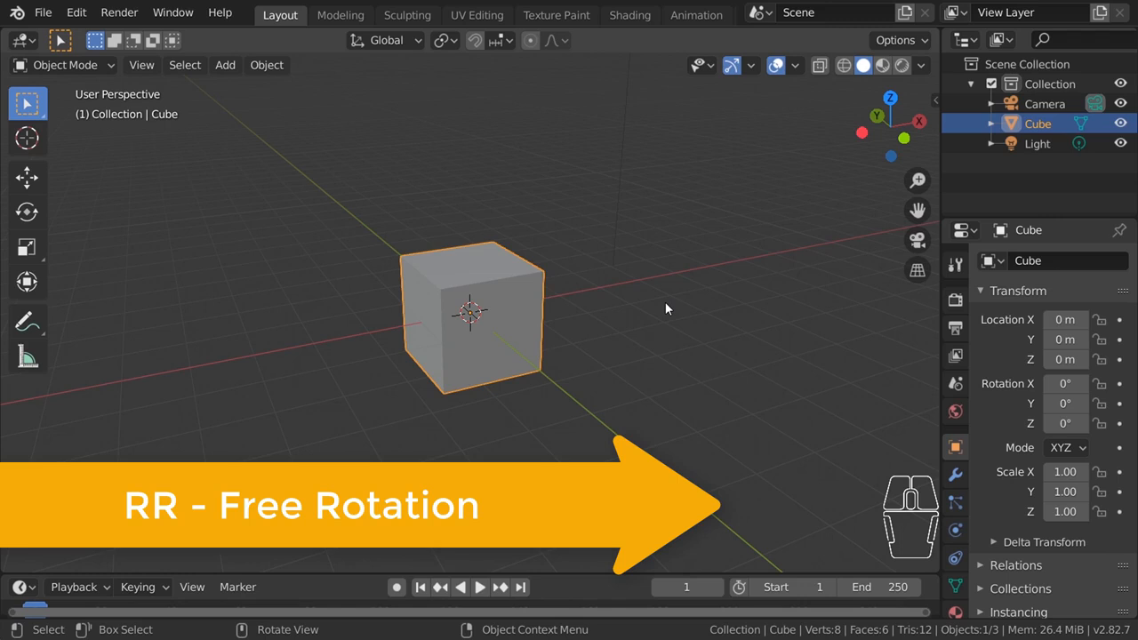
Try turning the cube freely with trackball rotation.
key(r)
key(r)
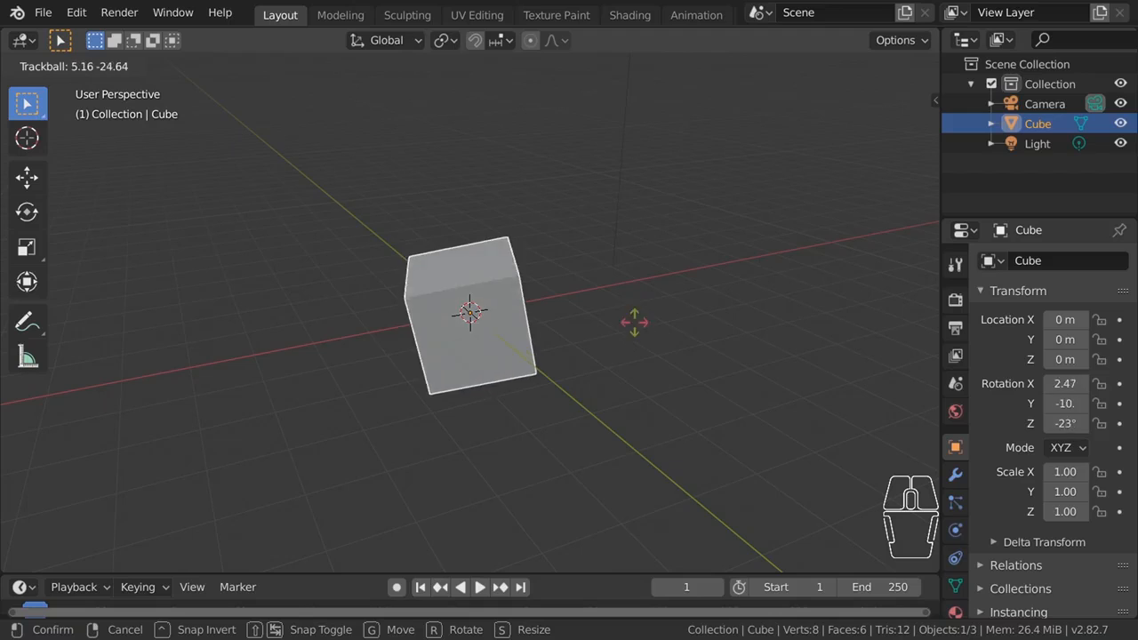
key(Escape)
click(344, 399)
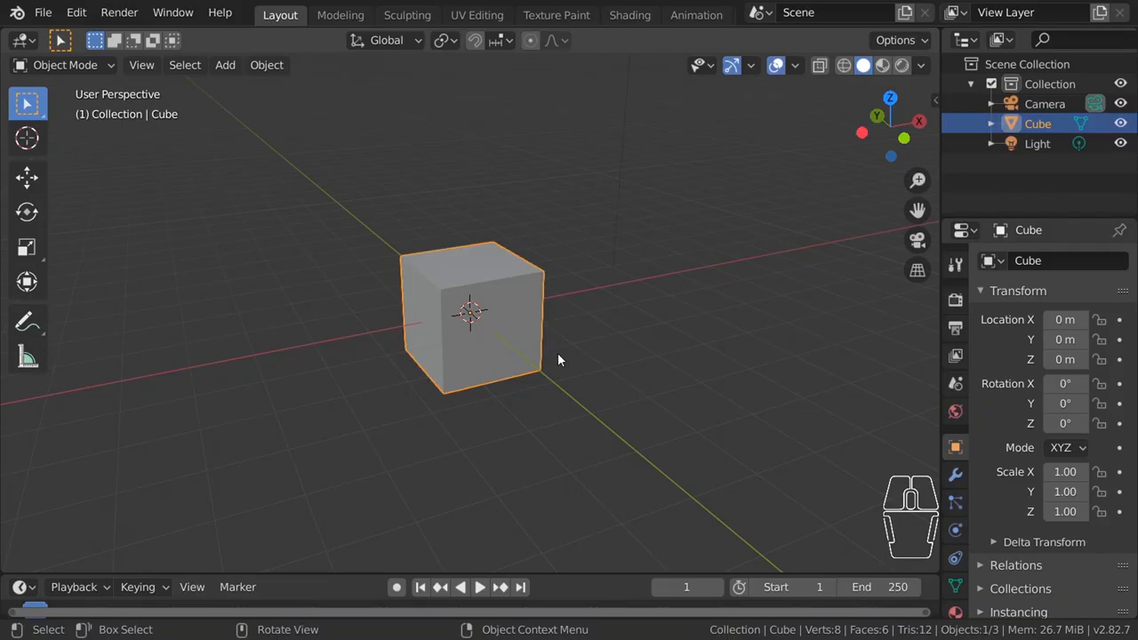
Try rotating the cube with the global X, Y and Z axes locked out in turn.
key(r)
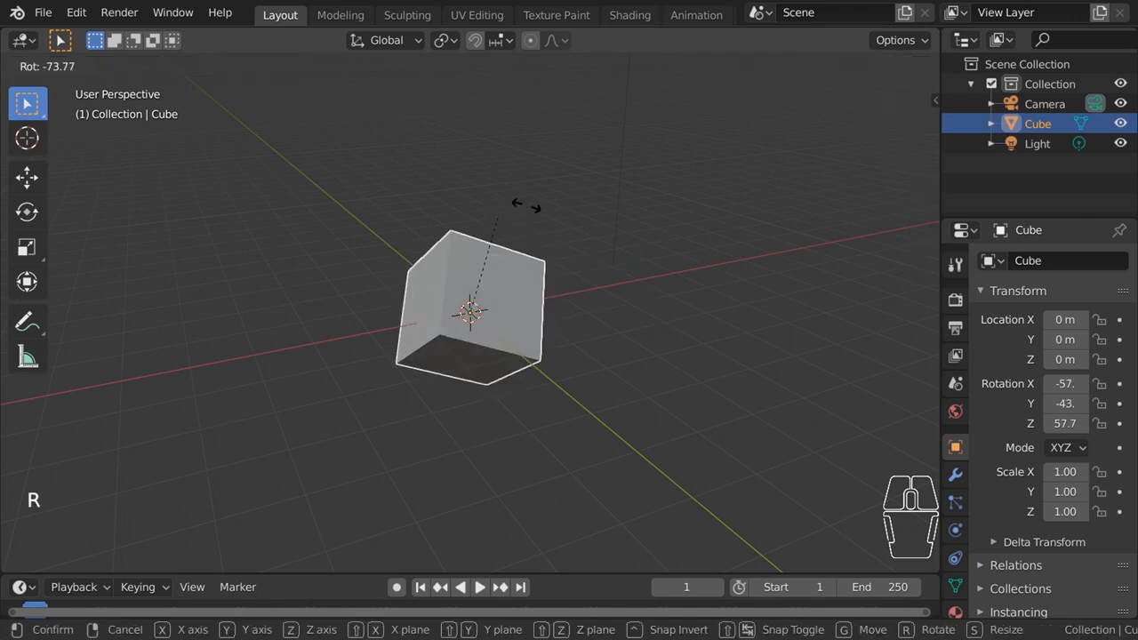
key(shift+x)
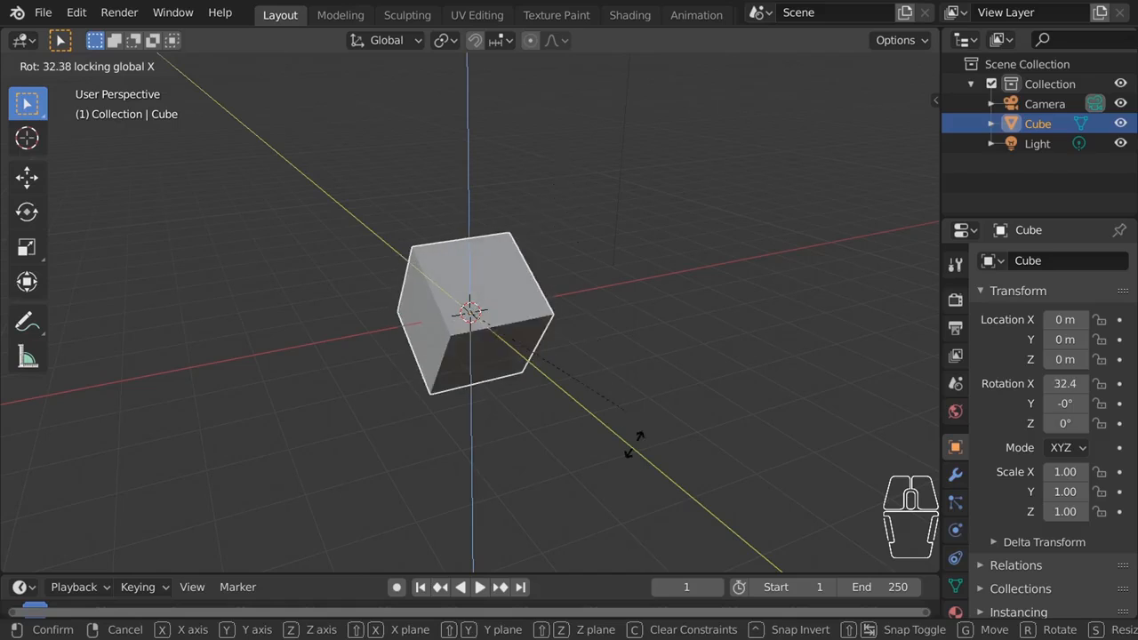
key(r)
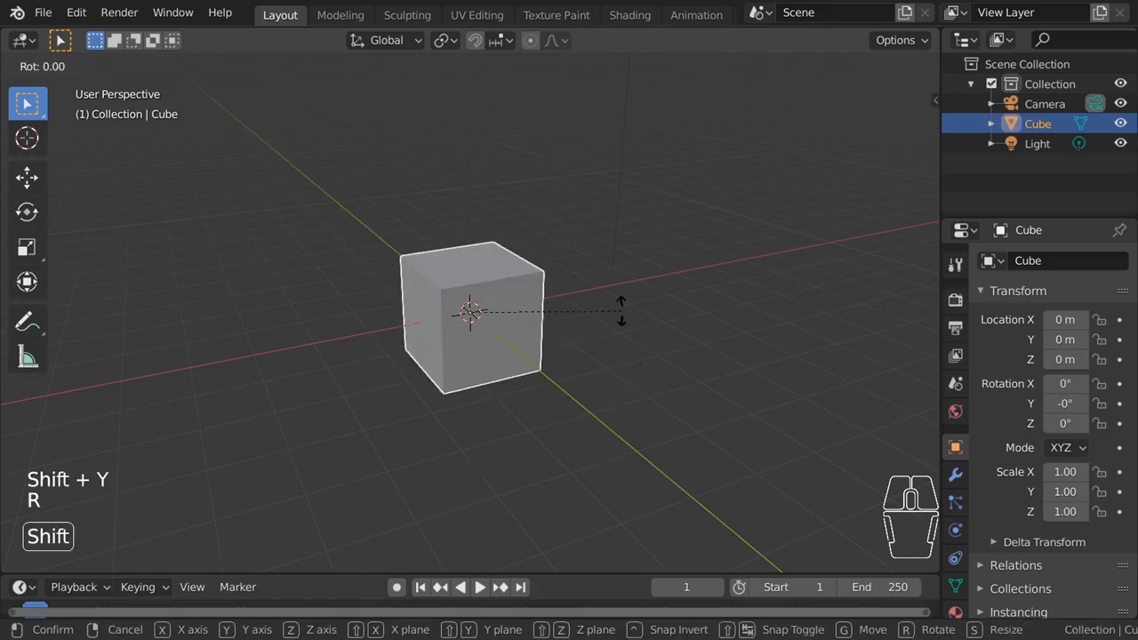
key(shift+y)
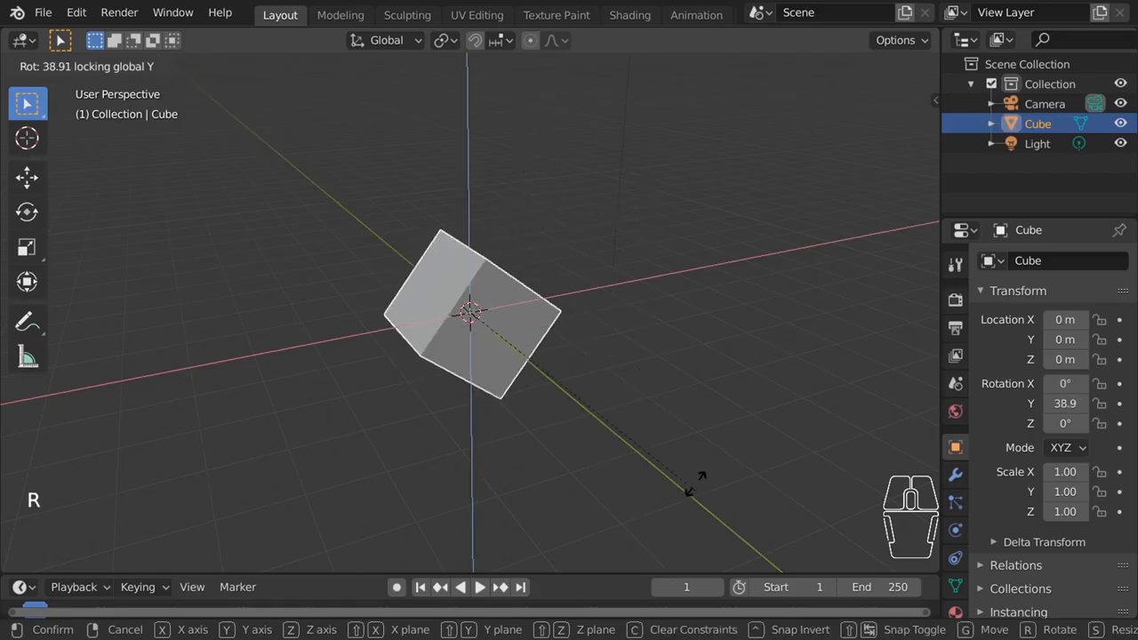
key(z)
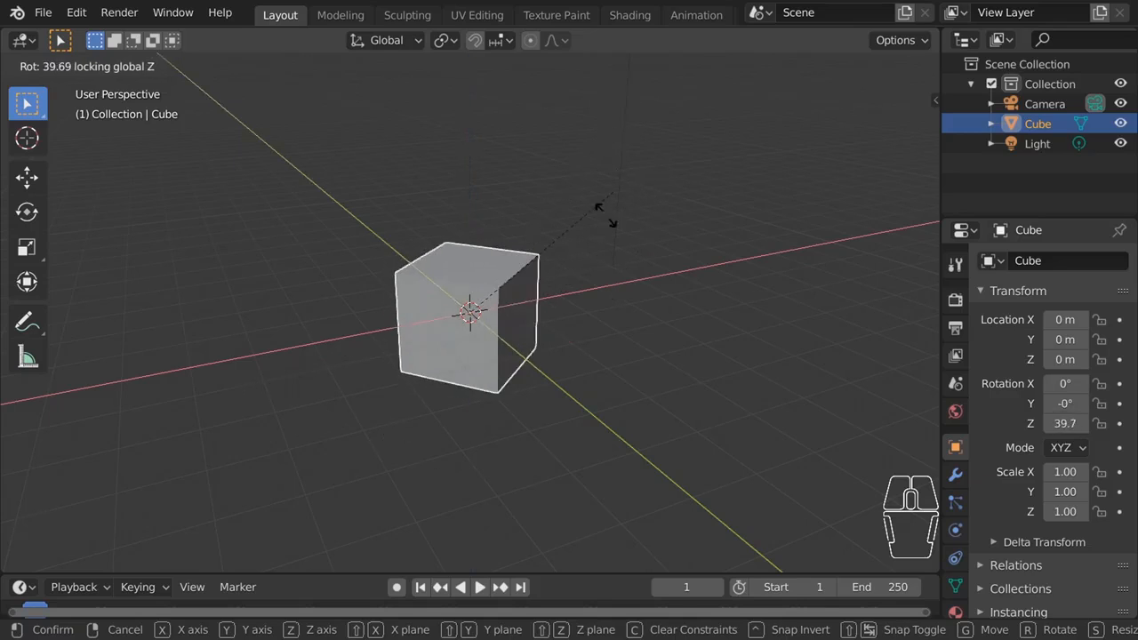
right_click(293, 378)
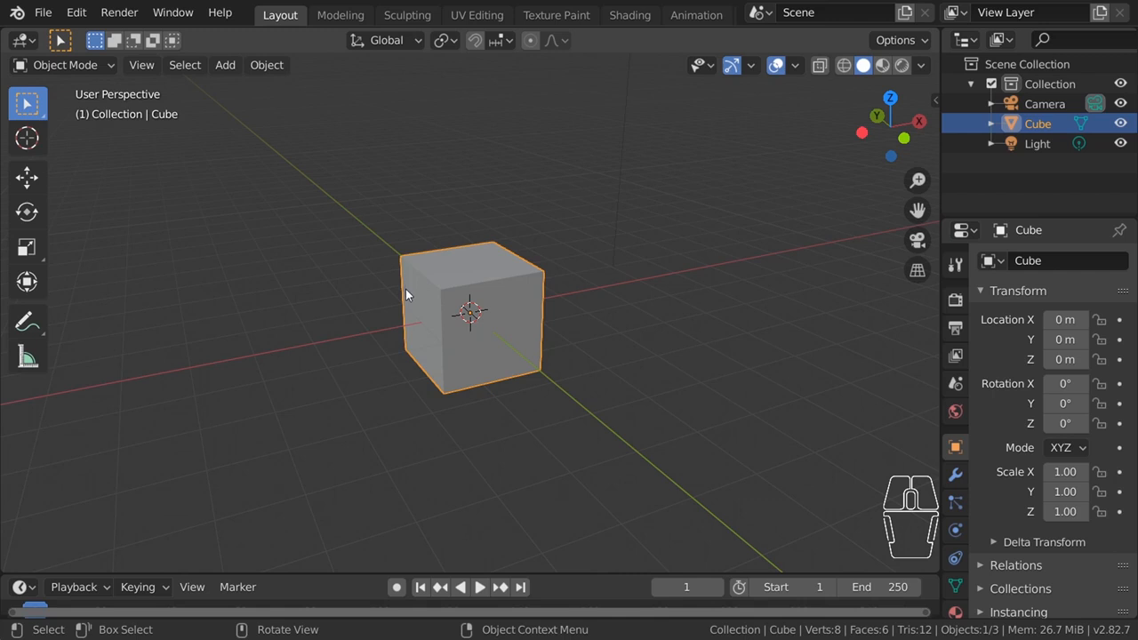
Deselect and reselect the cube, and activate the Scale tool on it.
scroll(404, 293, down, 1)
click(595, 307)
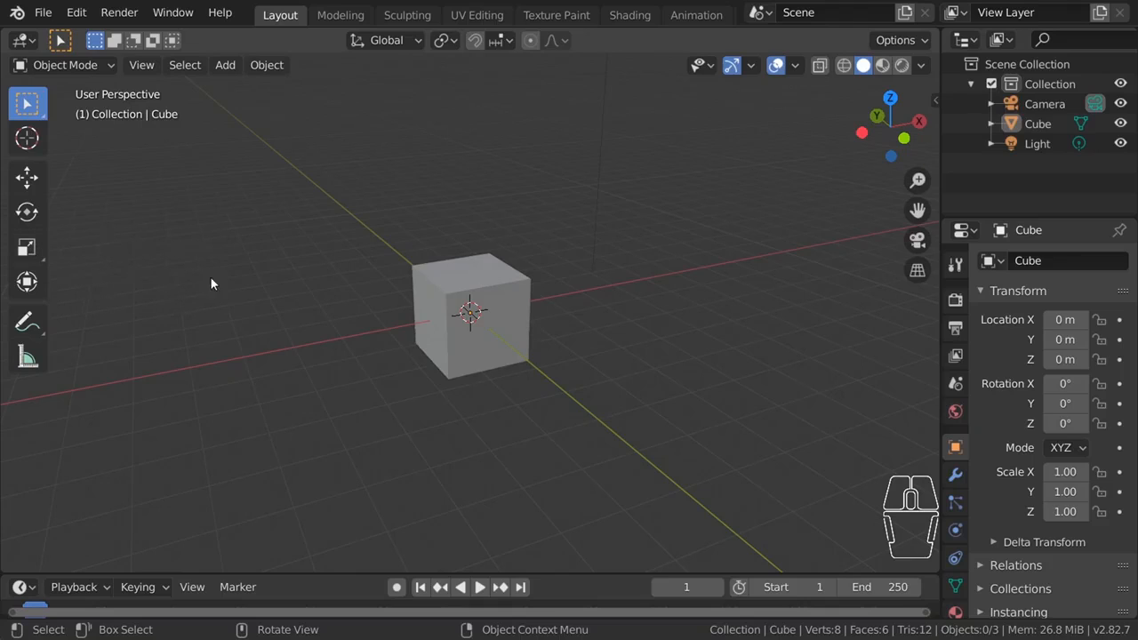
click(512, 280)
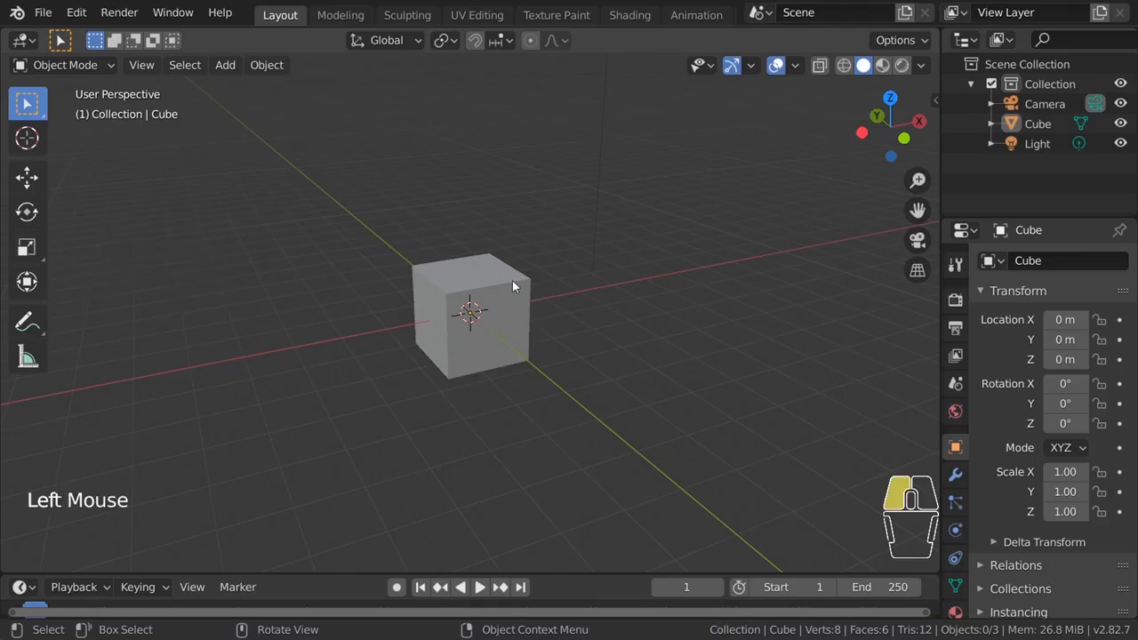
click(28, 248)
middle_drag(313, 236, 431, 293)
middle_drag(326, 210, 572, 190)
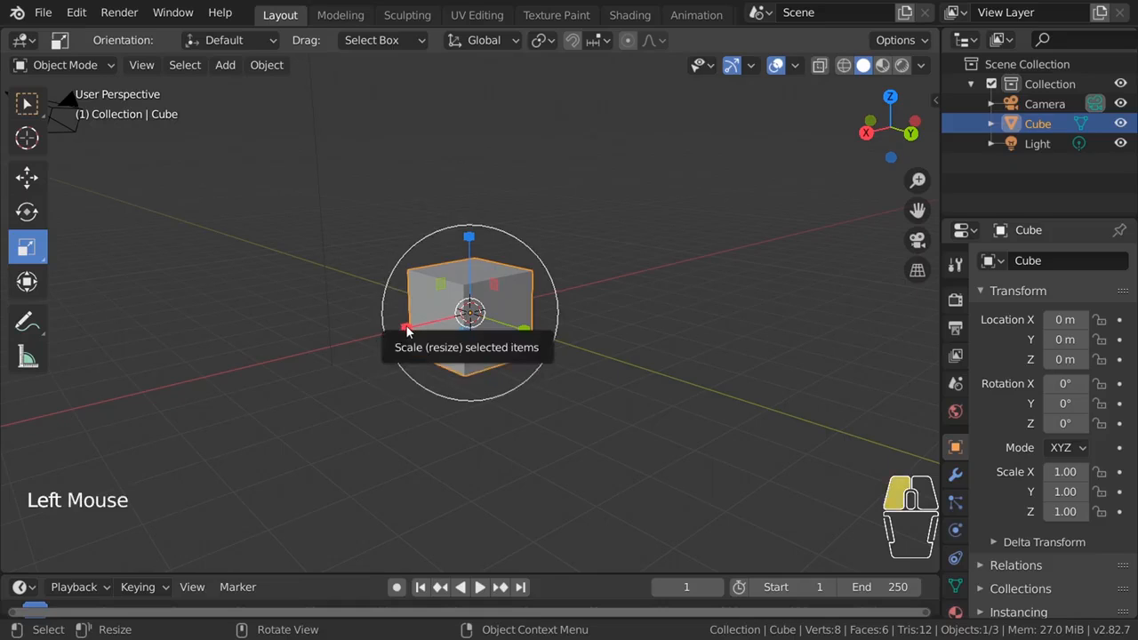
Try scaling the cube along the X, Y and Z axes separately with the Scale tool's single-axis handles.
drag(406, 331, 187, 515)
right_click(188, 517)
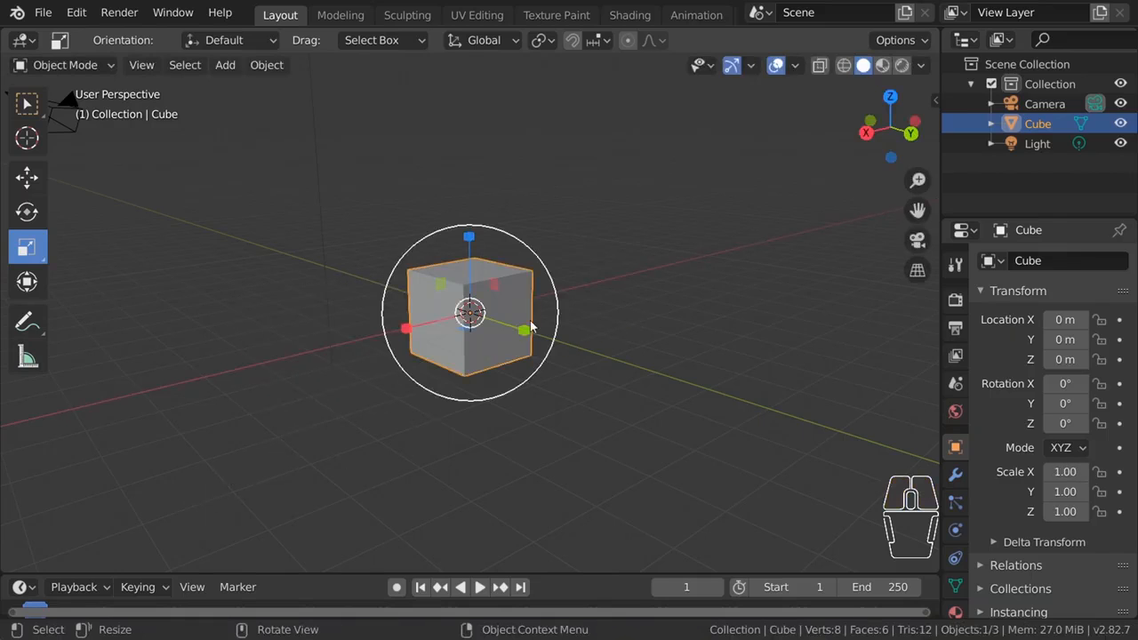
drag(526, 329, 844, 442)
right_click(844, 442)
drag(468, 238, 539, 523)
right_click(539, 523)
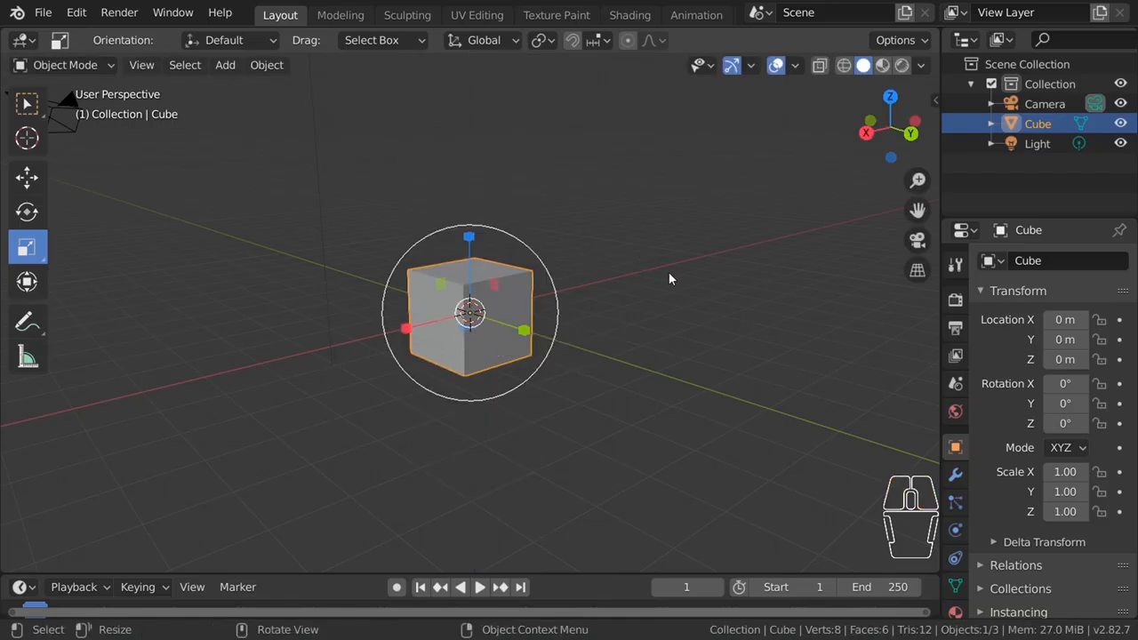
Try scaling the cube in the YZ and XY planes with the plane handles, and uniformly with the outer ring.
drag(494, 289, 244, 224)
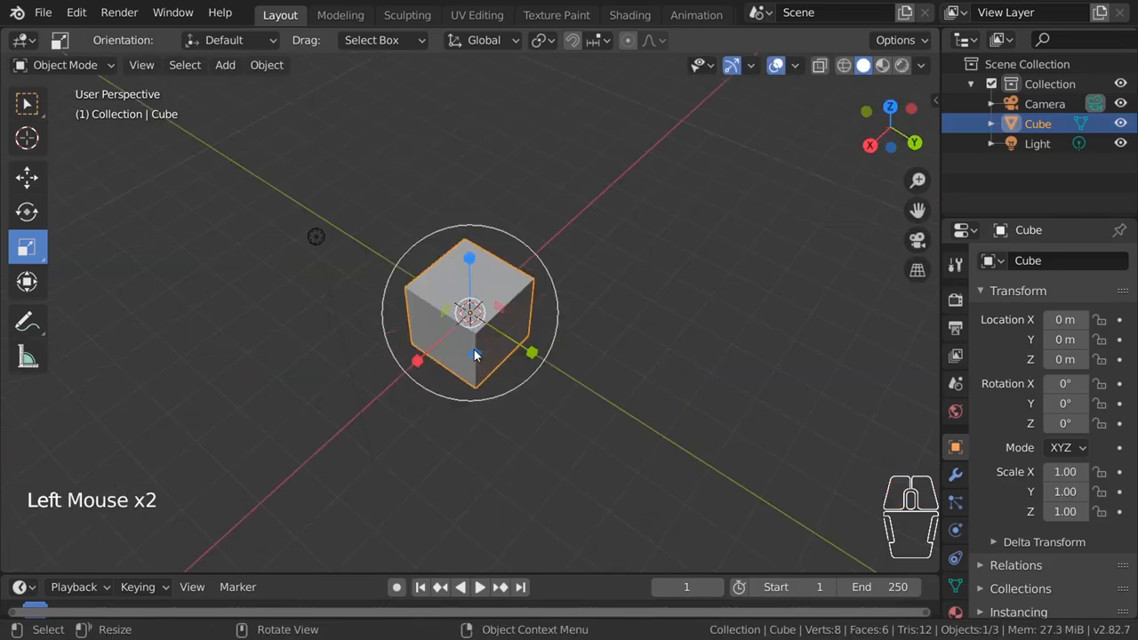
drag(476, 354, 469, 415)
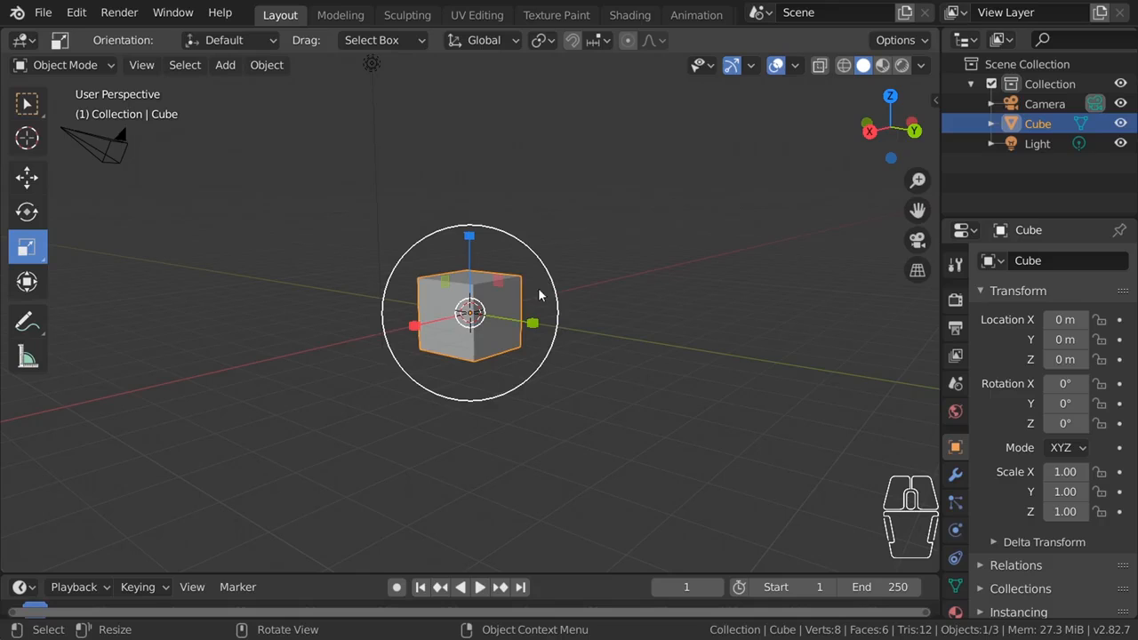
drag(555, 294, 573, 266)
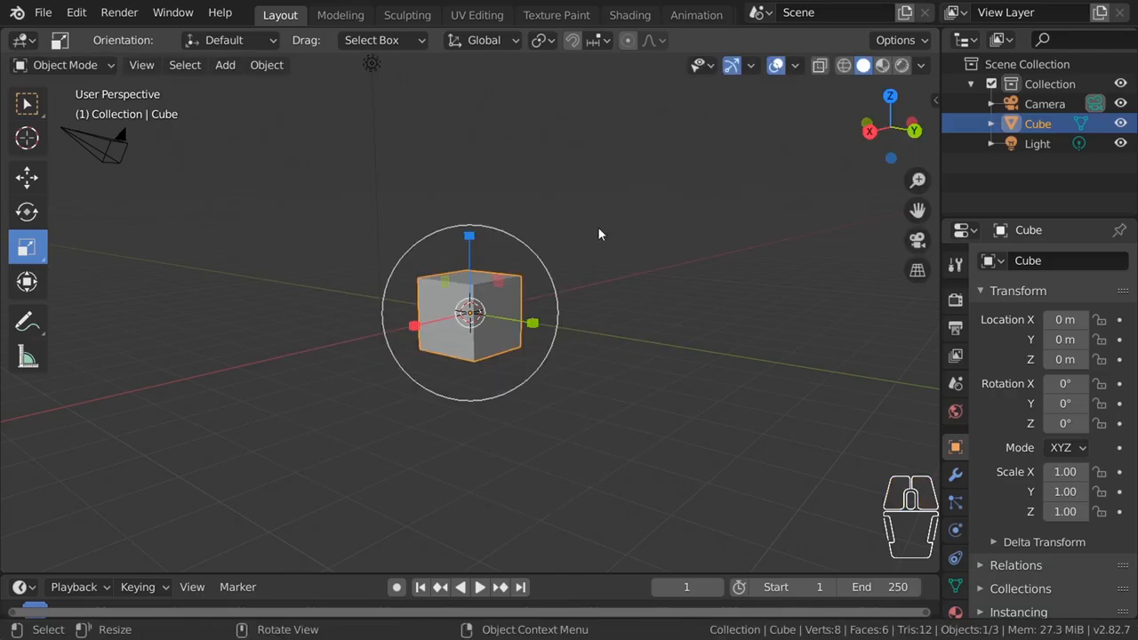
Reselect the cube and try scaling it uniformly and along the global X, Y and Z axes within one scale operation.
click(267, 336)
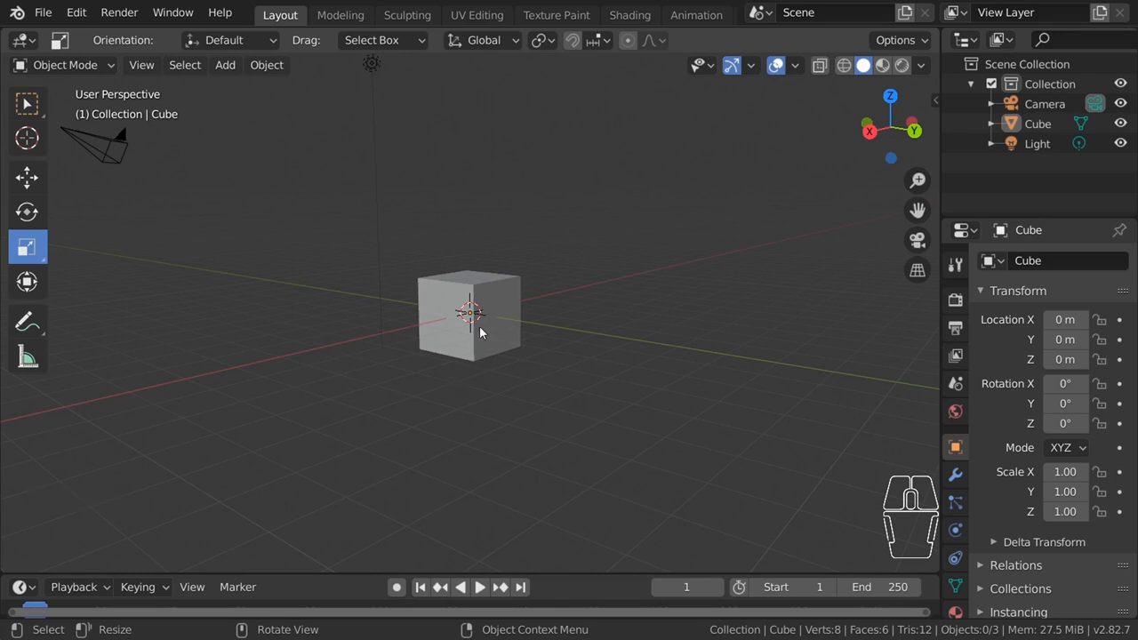
click(510, 336)
key(s)
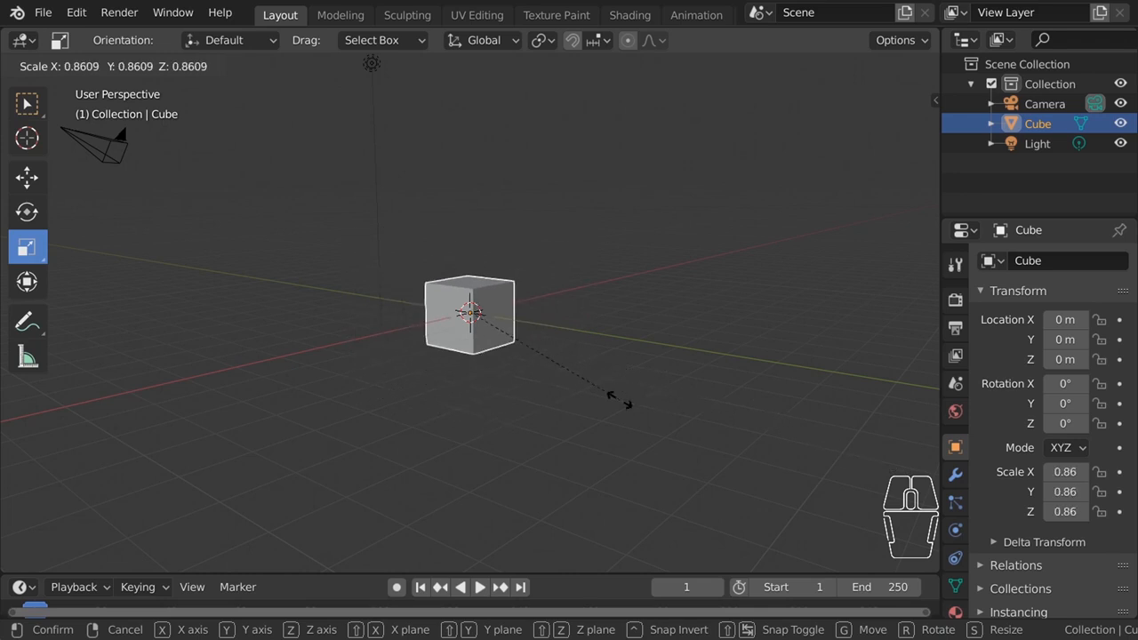
key(x)
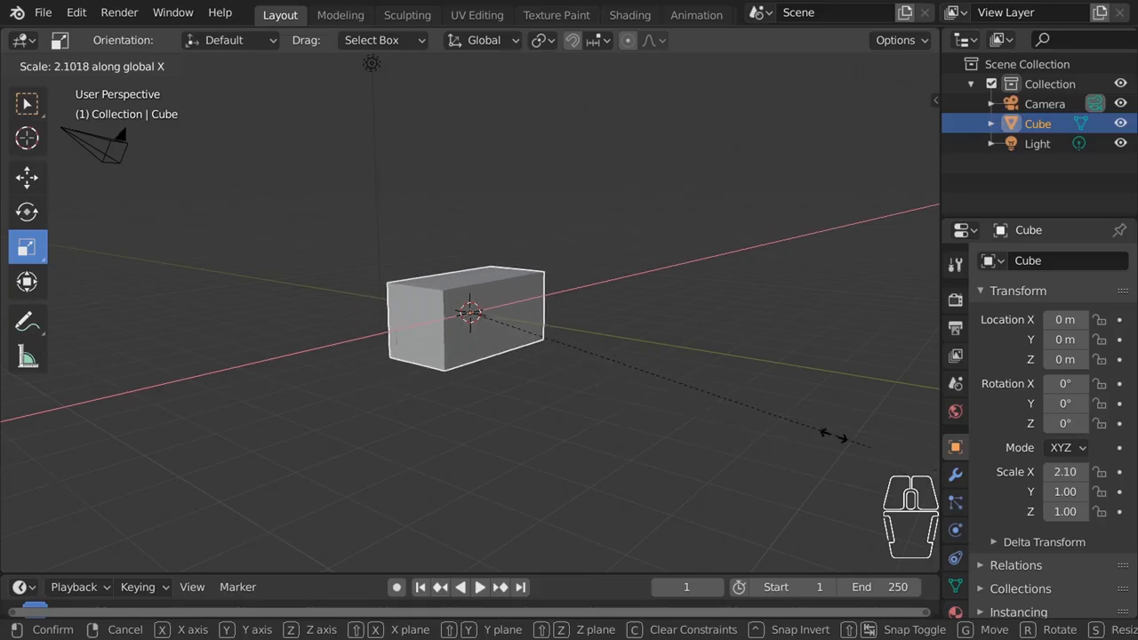
key(y)
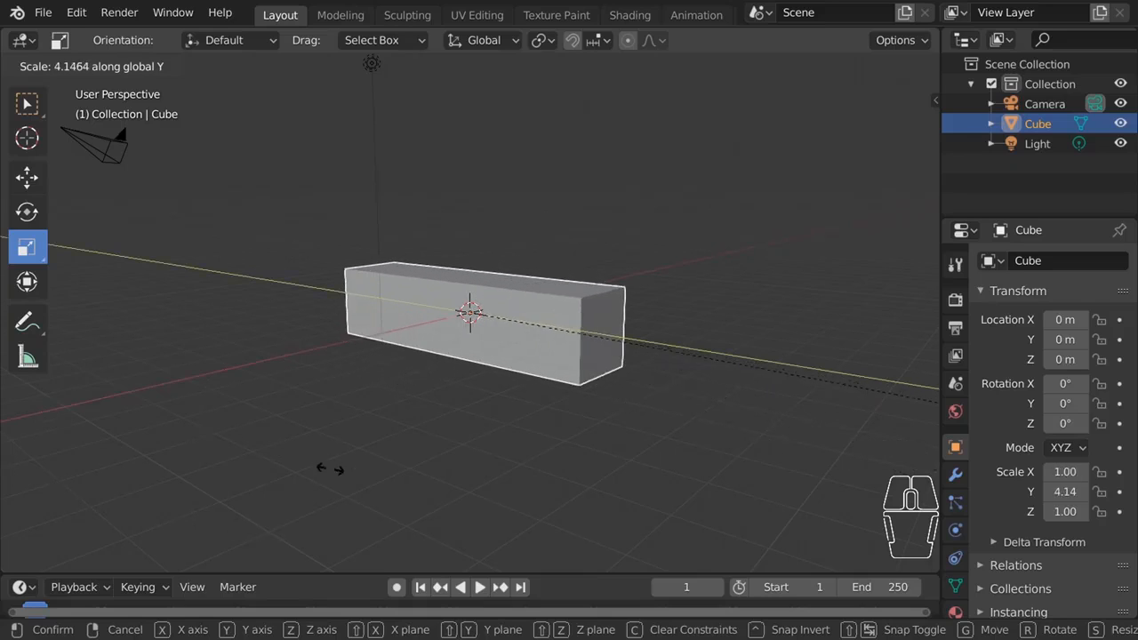
key(z)
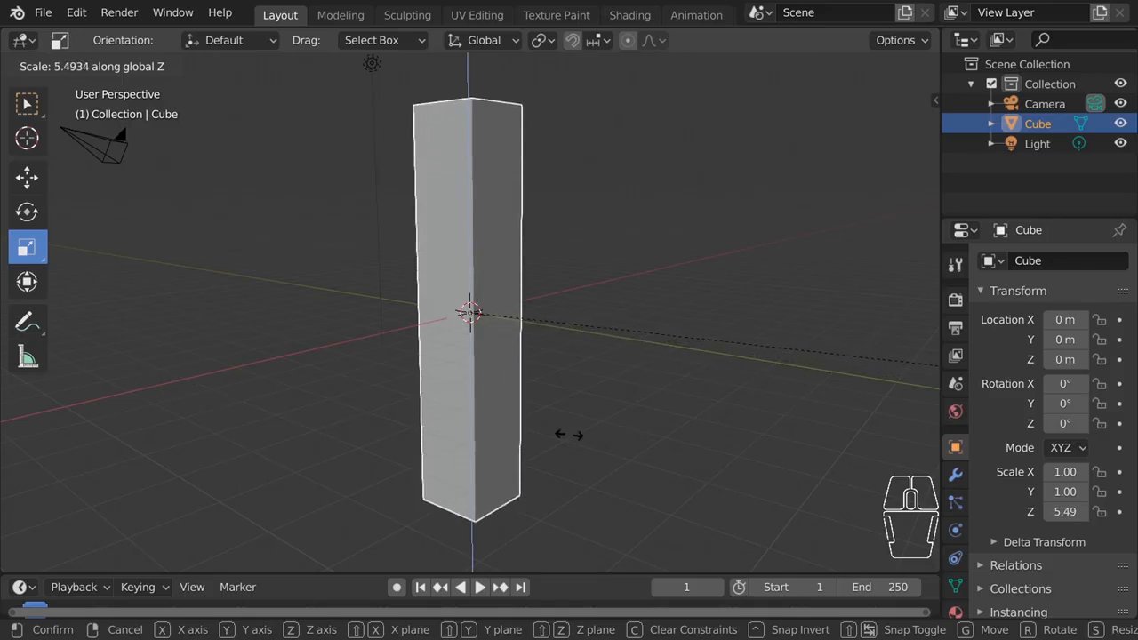
key(Escape)
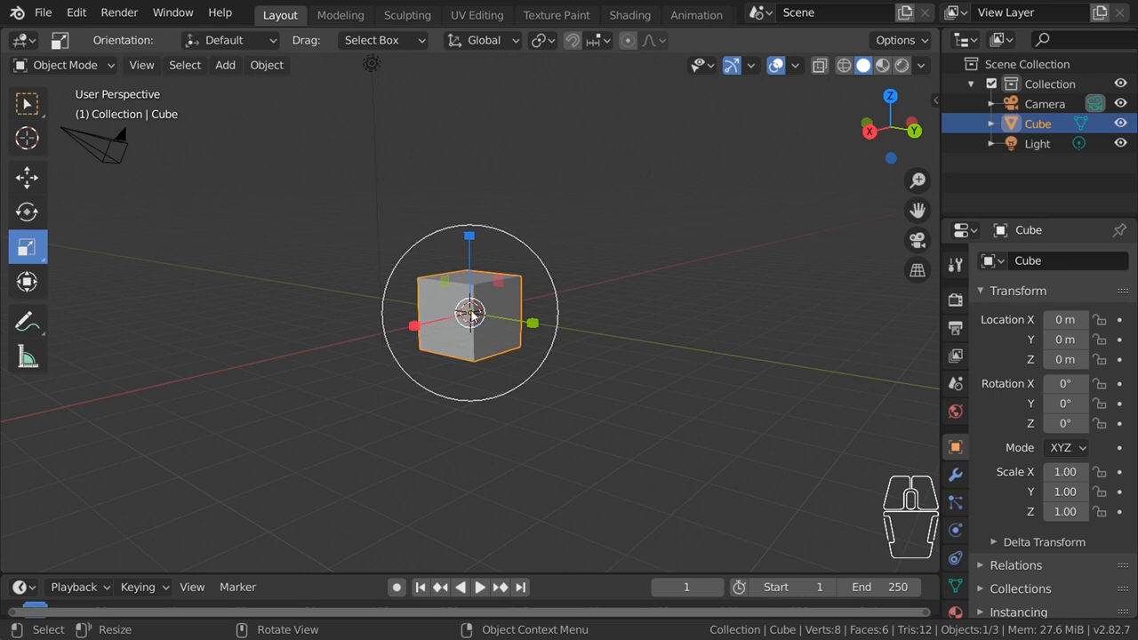
Try scaling the cube with the global X, Y and Z axes locked one after another within one scale operation.
key(s)
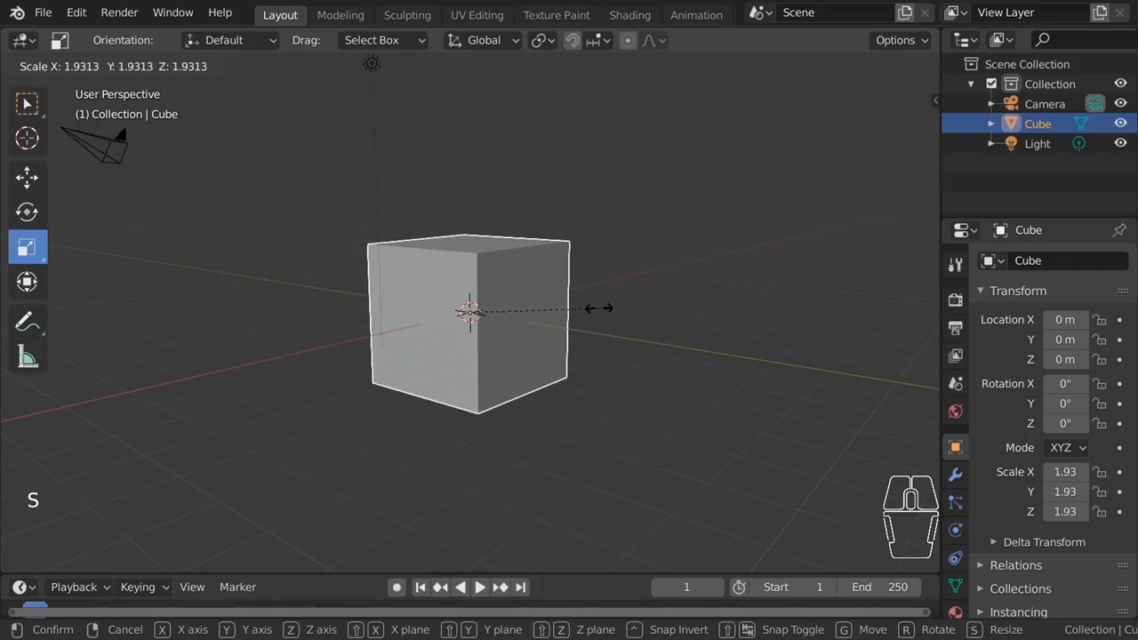
key(shift+x)
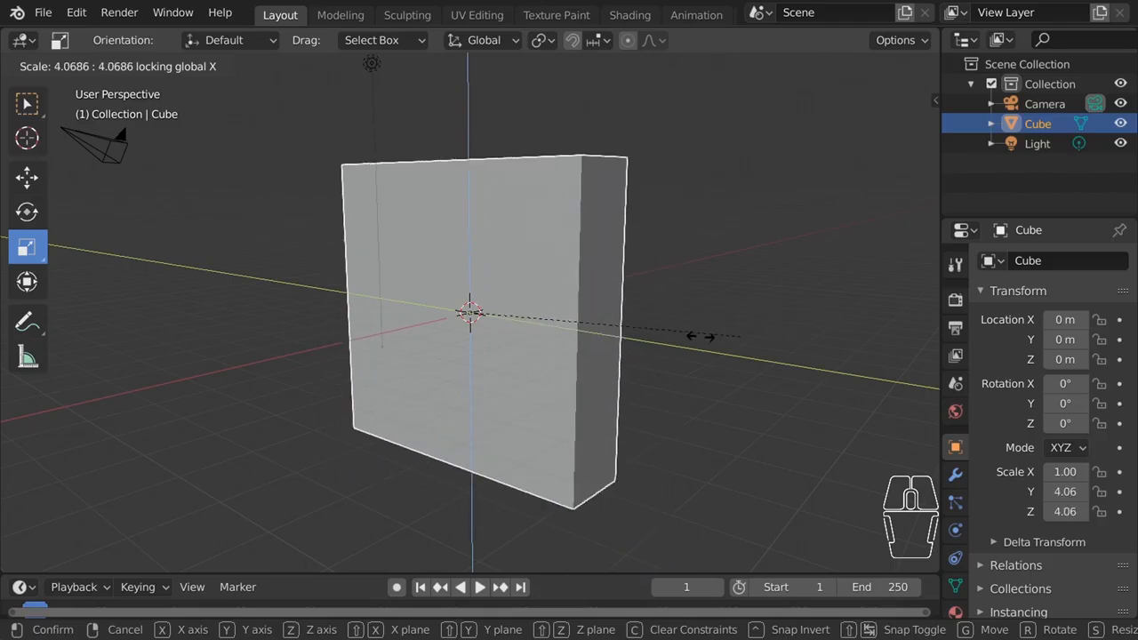
key(shift+y)
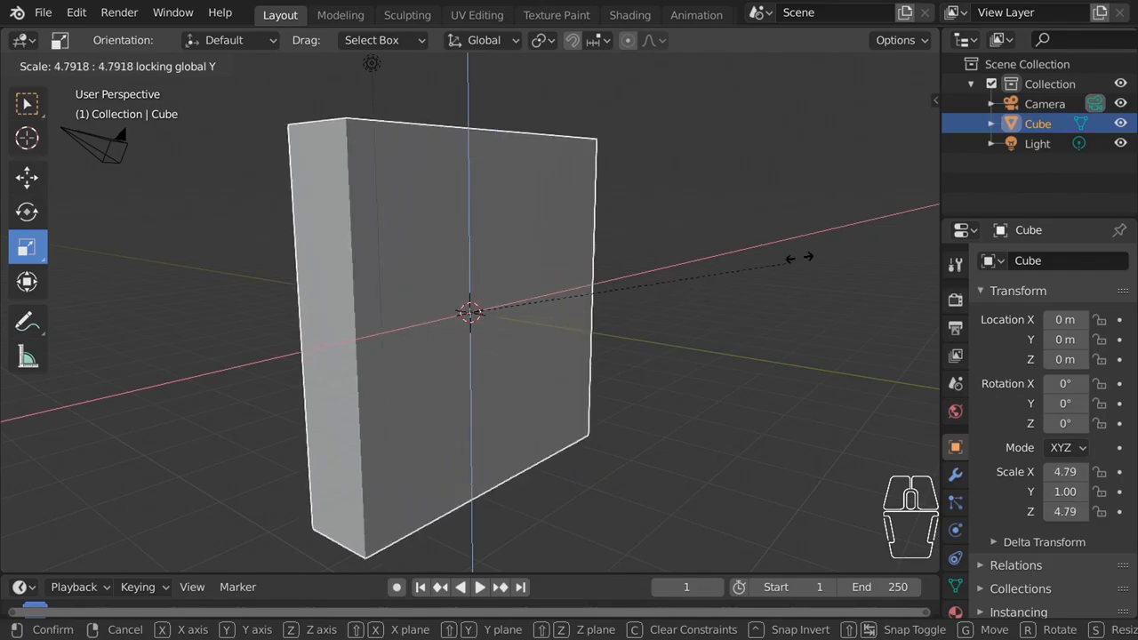
key(shift+z)
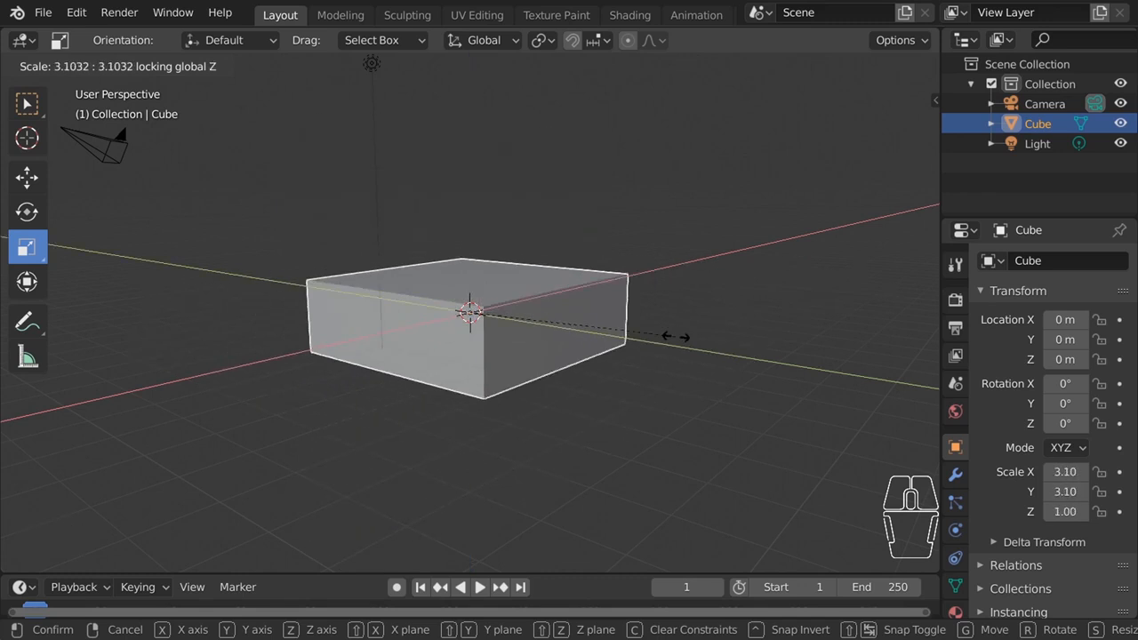
key(Escape)
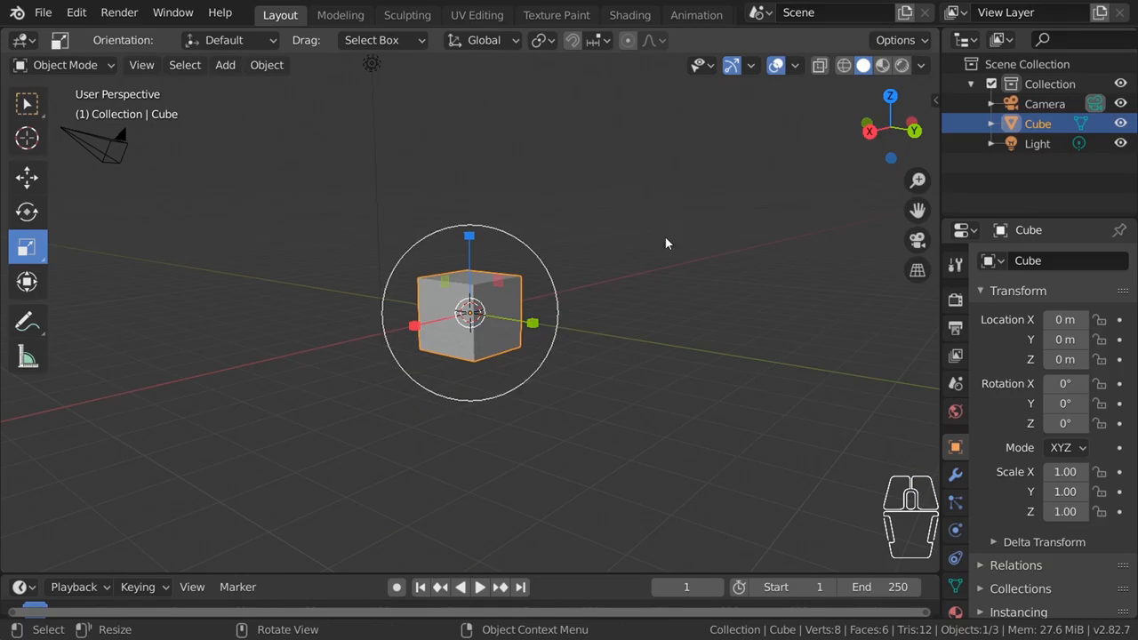
Deselect and reselect the cube, and activate the combined Transform tool on it.
click(696, 293)
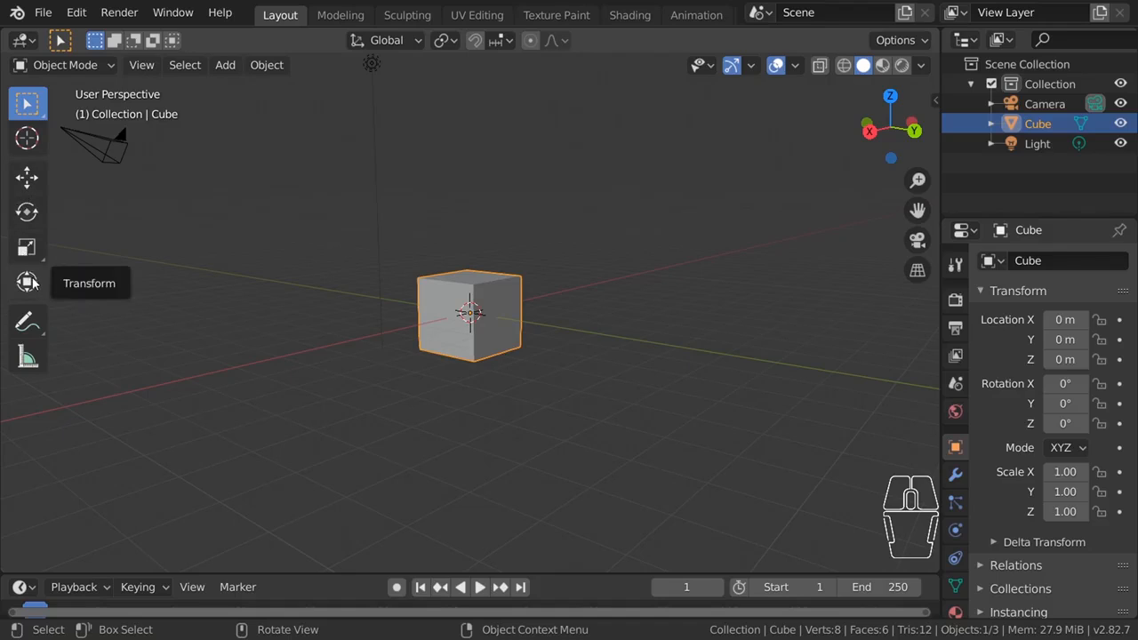
click(419, 391)
click(454, 319)
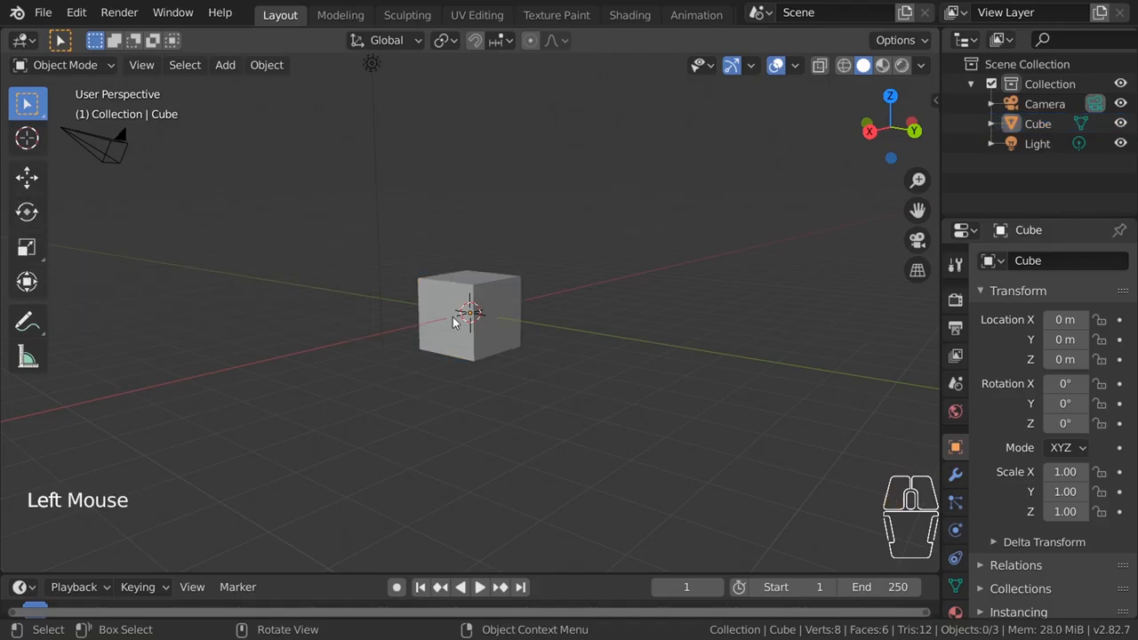
click(27, 281)
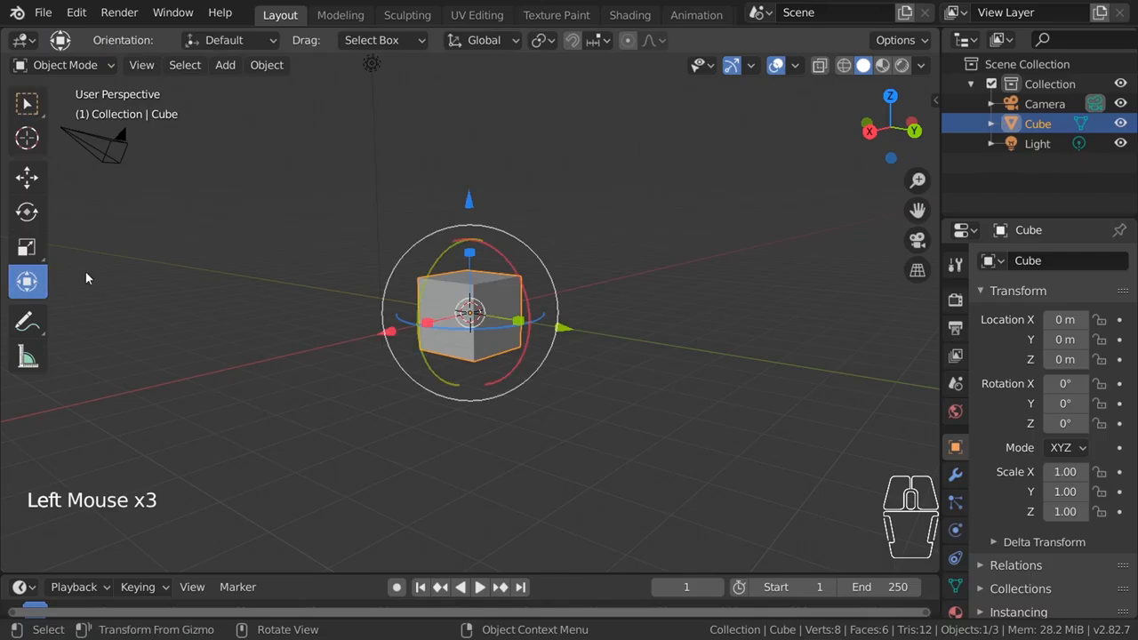
Try moving the cube along Z, rotating it about Y and scaling it along Z with the Transform tool's handles.
scroll(284, 298, up, 2)
scroll(305, 310, down, 1)
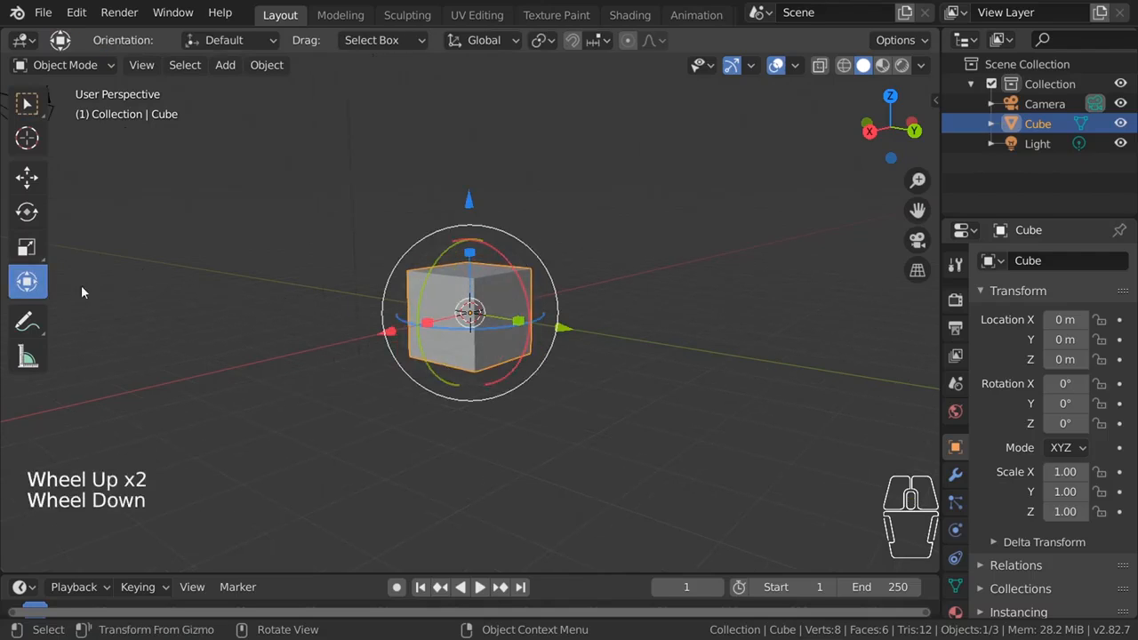
drag(469, 201, 543, 343)
right_click(543, 343)
drag(444, 256, 436, 382)
right_click(436, 382)
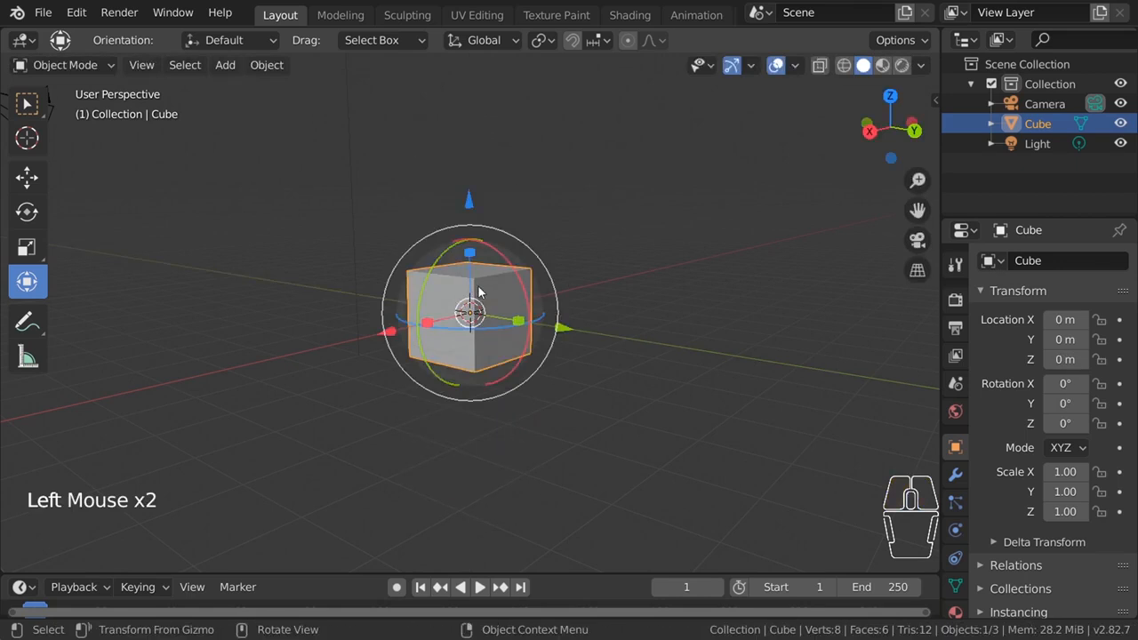
drag(469, 252, 473, 553)
right_click(474, 552)
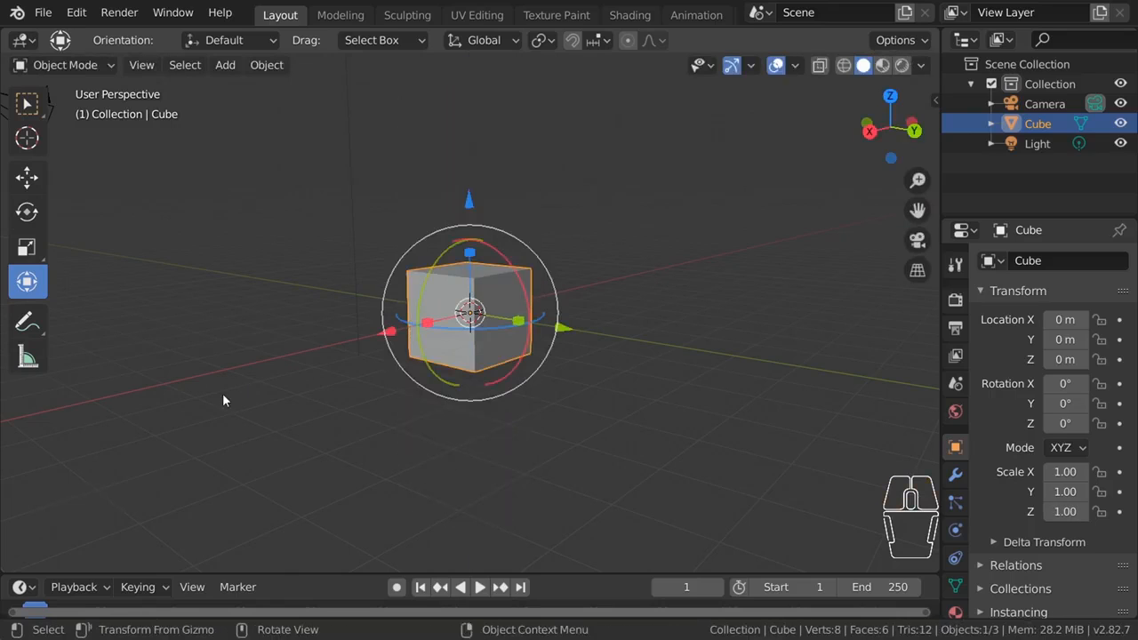
Deselect and reselect the cube, and switch from the Transform tool to the Scale Cage tool.
click(591, 395)
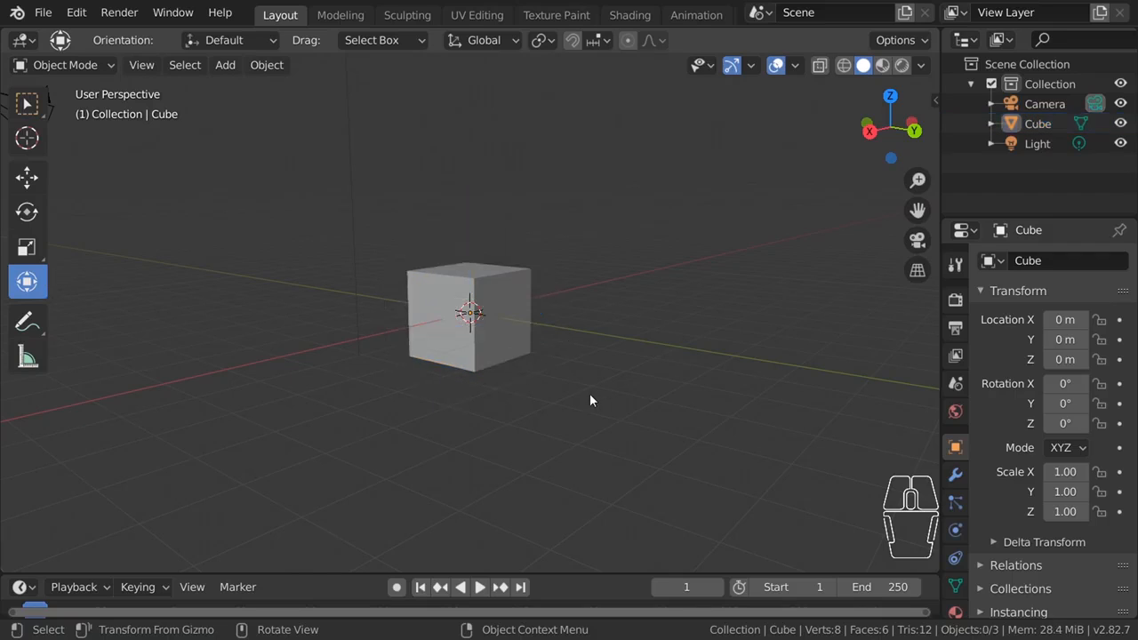
click(487, 325)
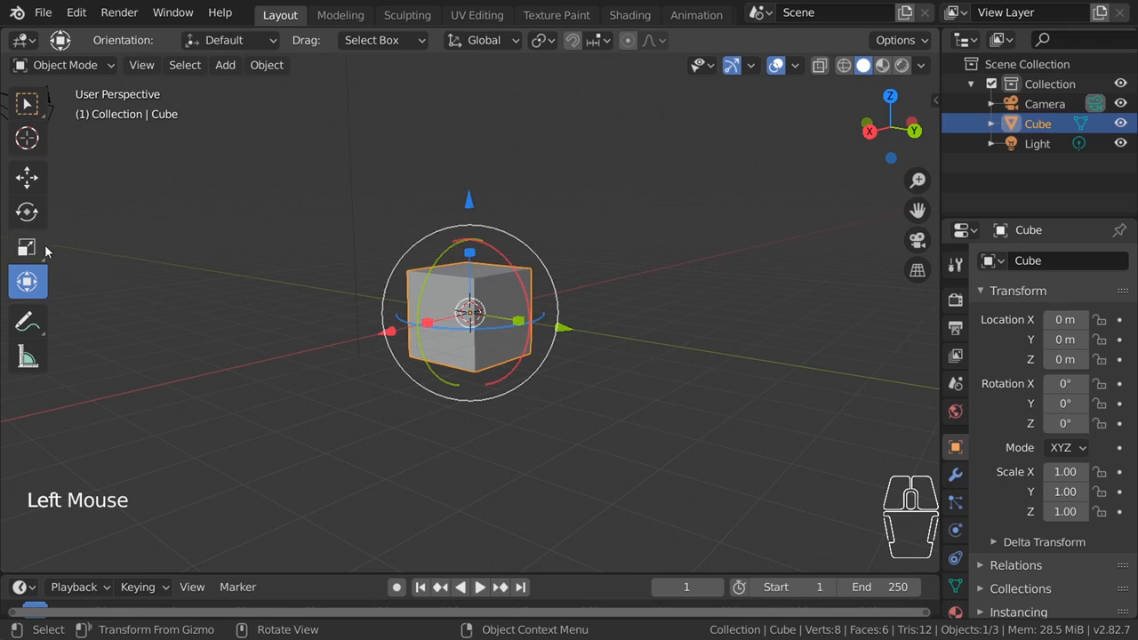
drag(36, 247, 166, 296)
scroll(365, 337, up, 6)
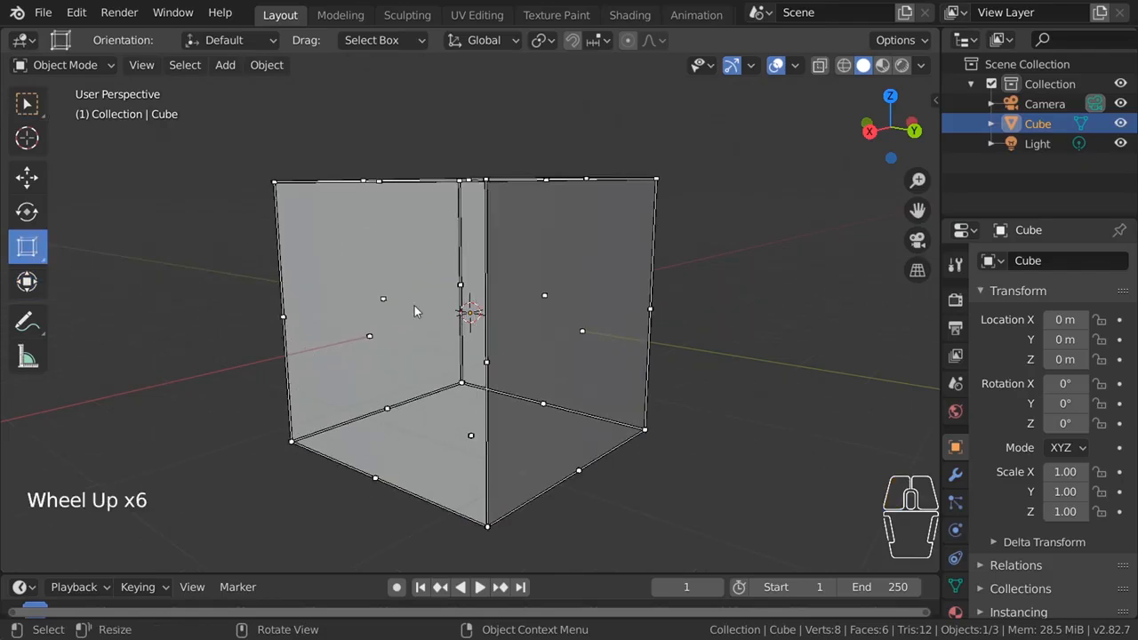
scroll(418, 302, down, 2)
middle_drag(685, 340, 540, 344)
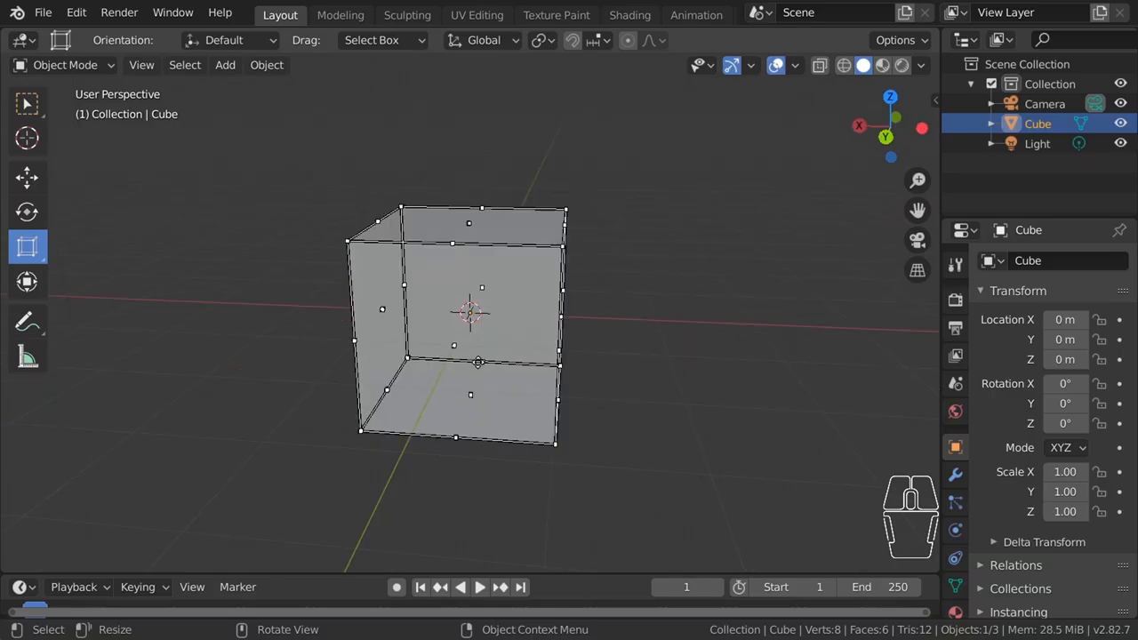
Try resizing the cube with the Scale Cage's corner and face handles.
drag(566, 207, 518, 255)
right_click(518, 255)
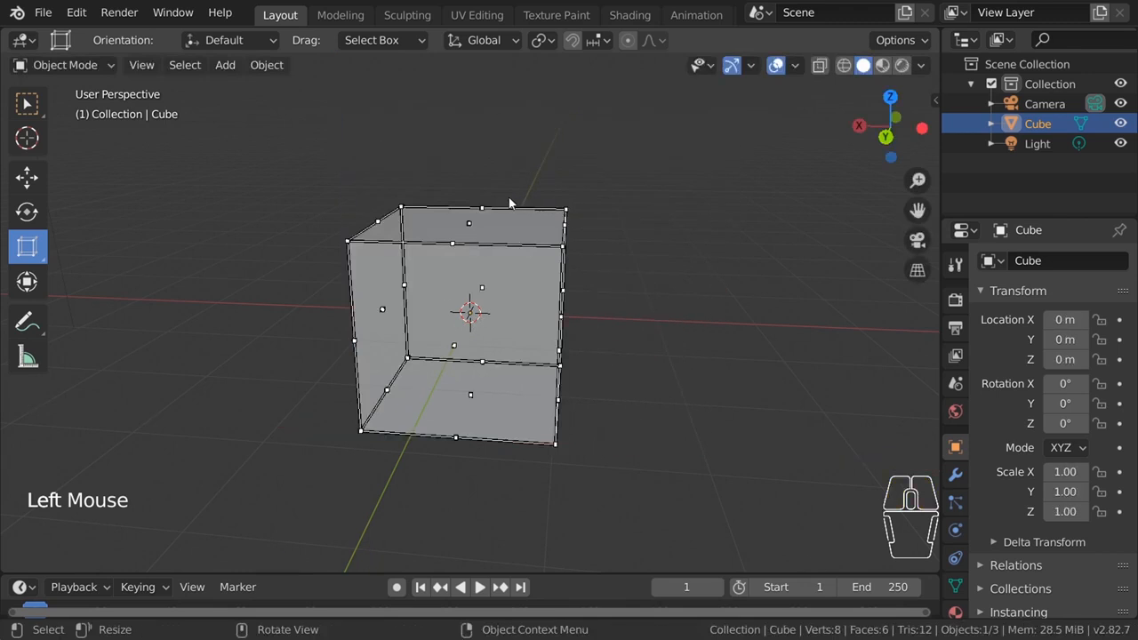
drag(472, 226, 553, 130)
right_click(552, 131)
drag(386, 310, 351, 342)
right_click(299, 330)
drag(556, 242, 774, 183)
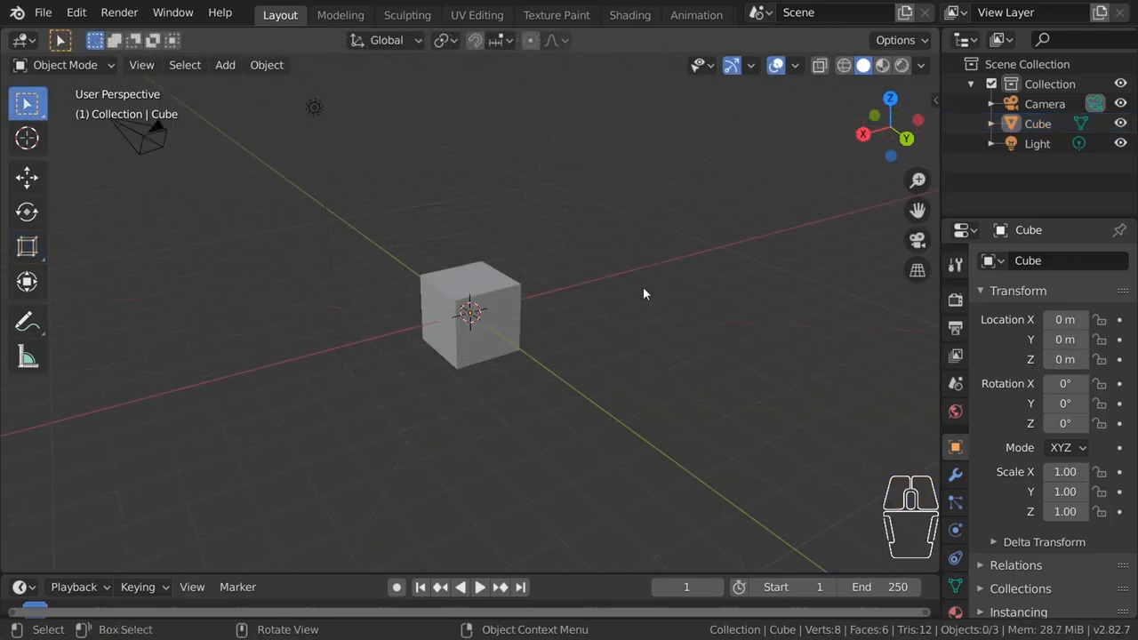
Select the cube and try moving it freely without an axis constraint.
click(444, 286)
key(g)
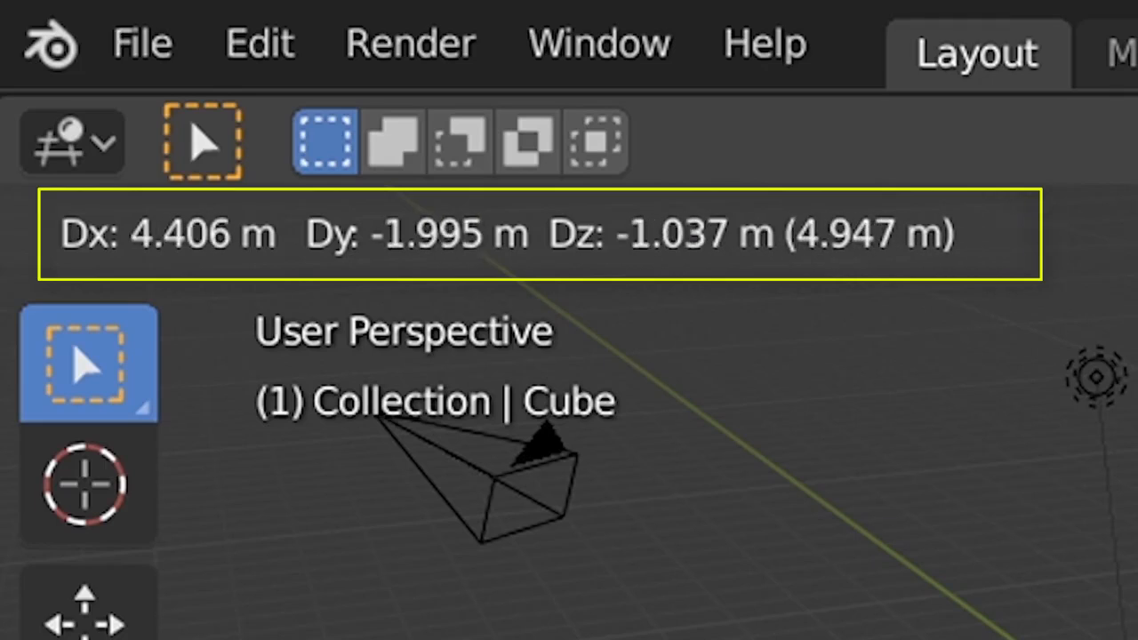
key(Escape)
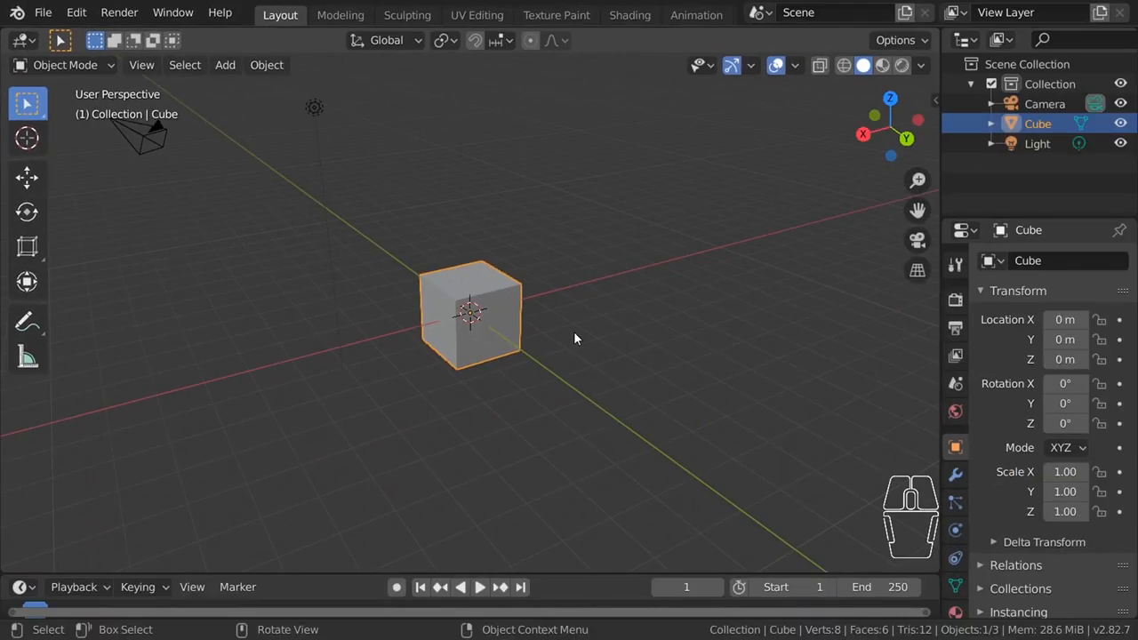
key(g)
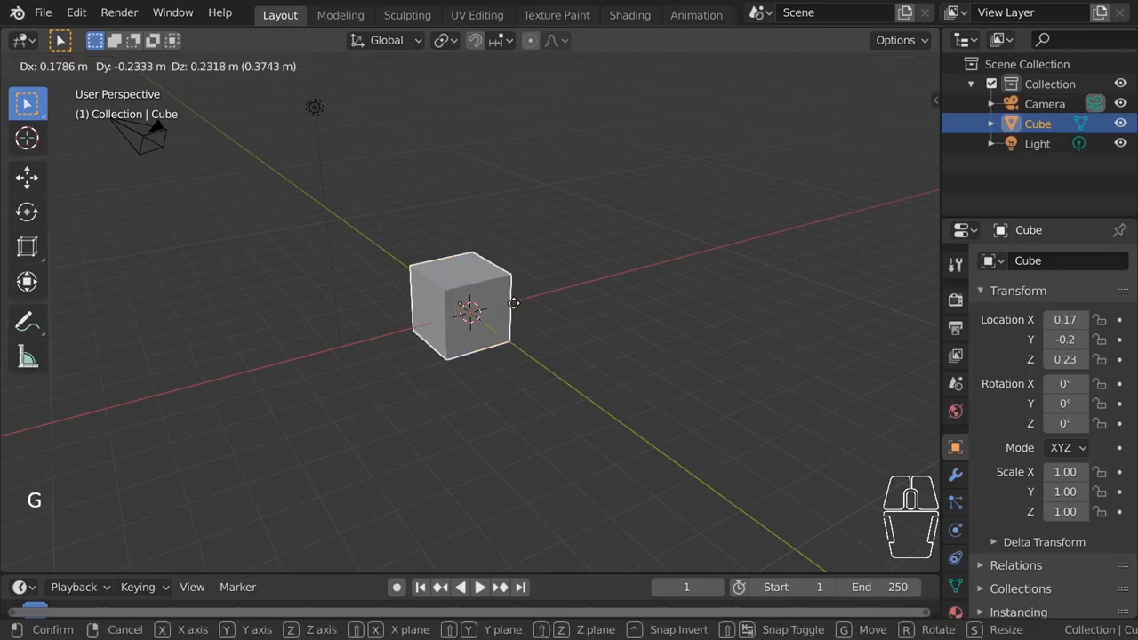
right_click(435, 368)
Try rotating the cube freely and scaling it uniformly without any axis constraint.
key(r)
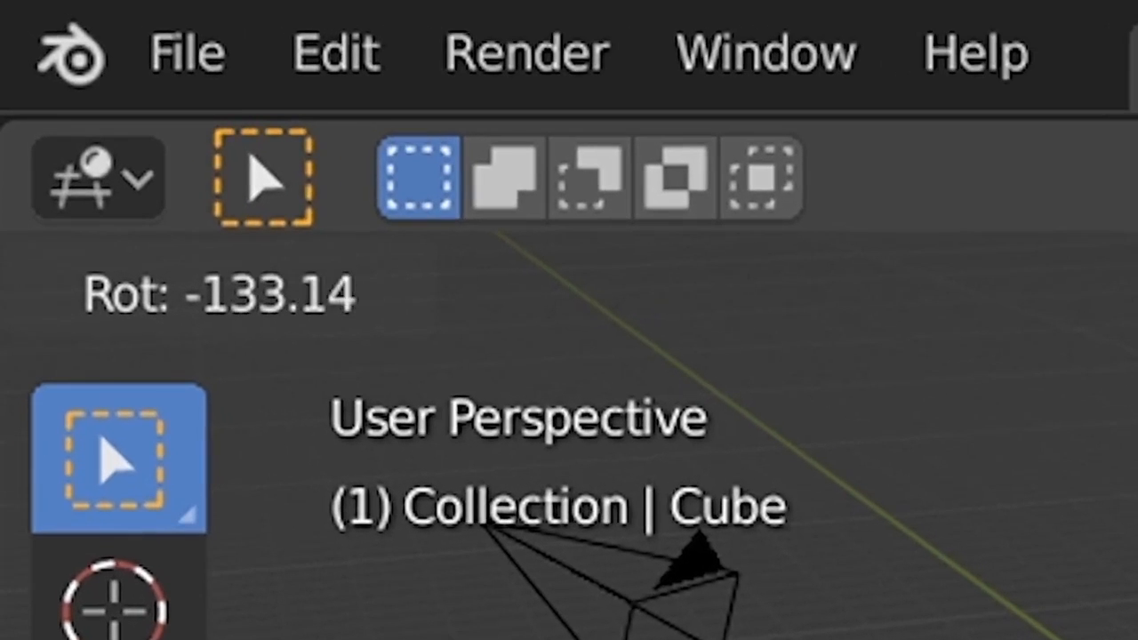
key(Escape)
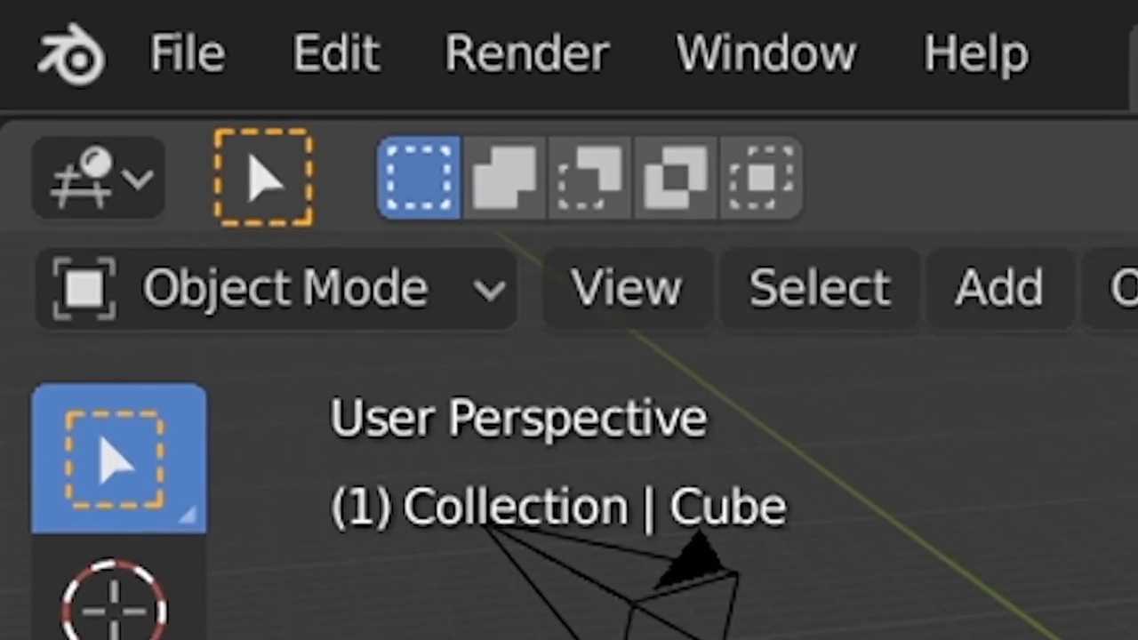
key(s)
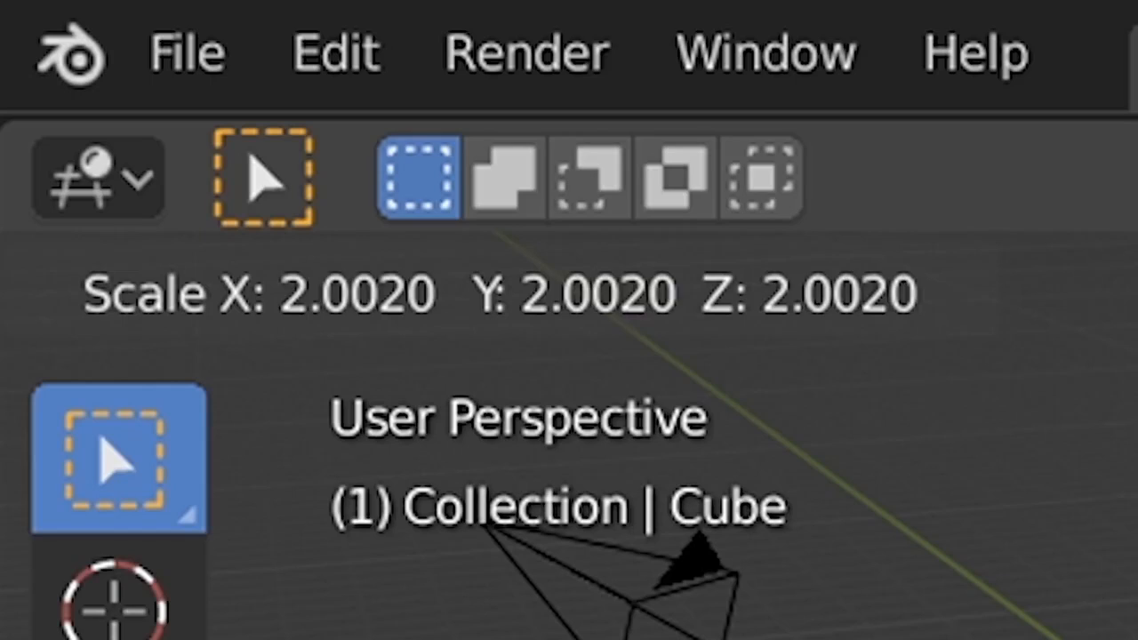
key(Escape)
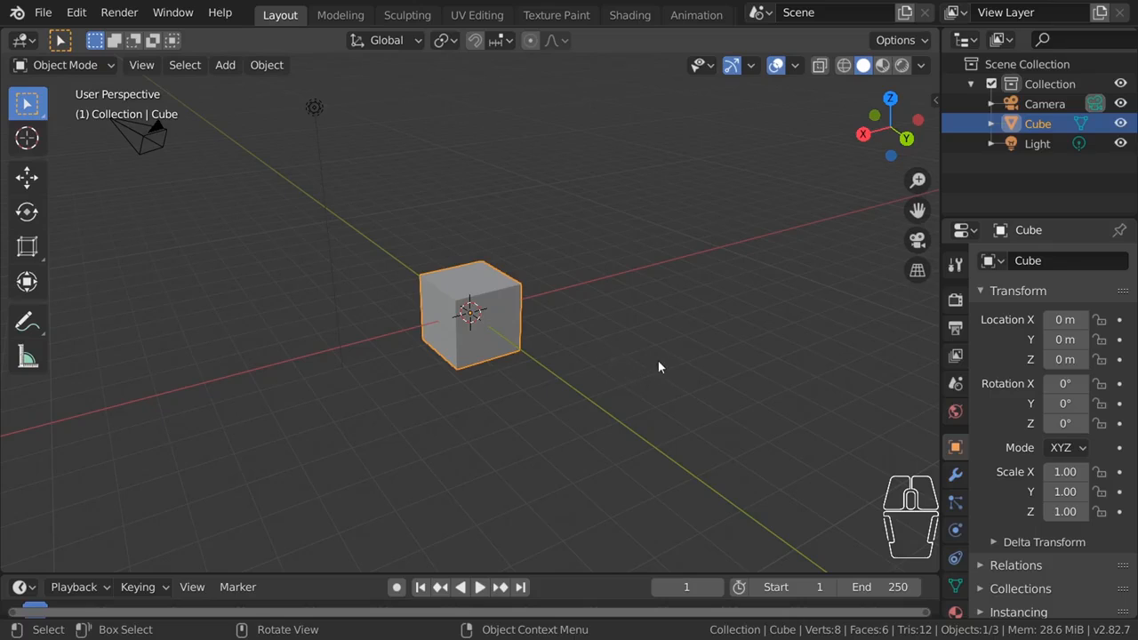
Try adjusting the cube's location, rotation and scale values in its object transform properties.
drag(1065, 319, 1049, 423)
right_click(1065, 319)
right_click(1065, 340)
right_click(1065, 359)
right_click(1065, 383)
right_click(1065, 404)
click(1065, 423)
right_click(1065, 423)
drag(1083, 472, 1068, 511)
right_click(1069, 511)
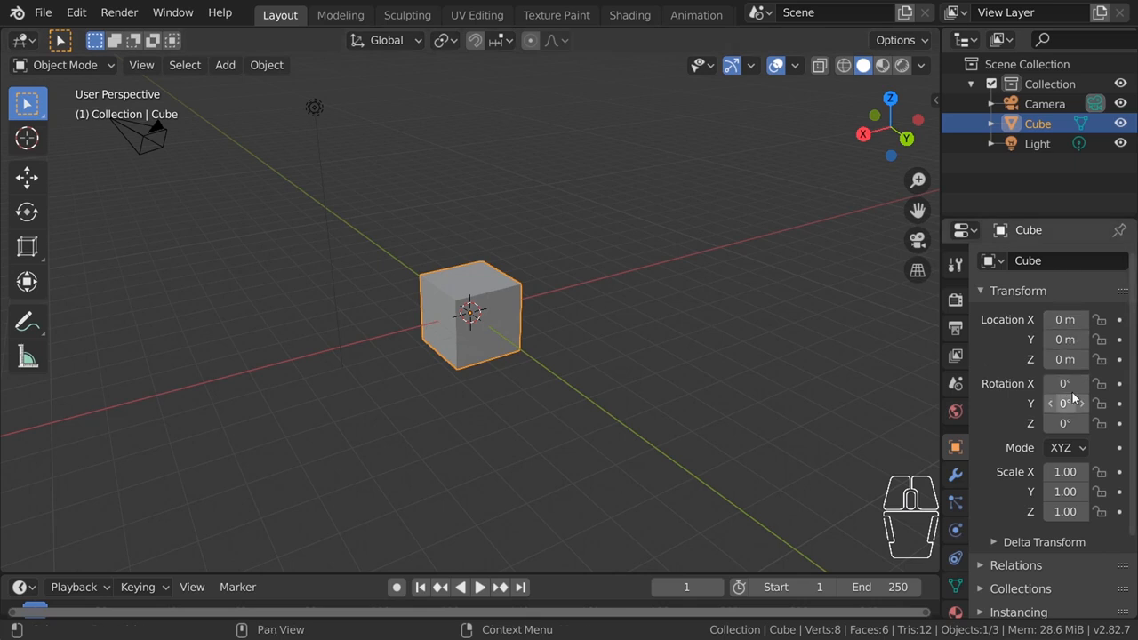
Set the cube's scale to 2 on the X, Y and Z axes in its transform properties.
scroll(554, 380, up, 2)
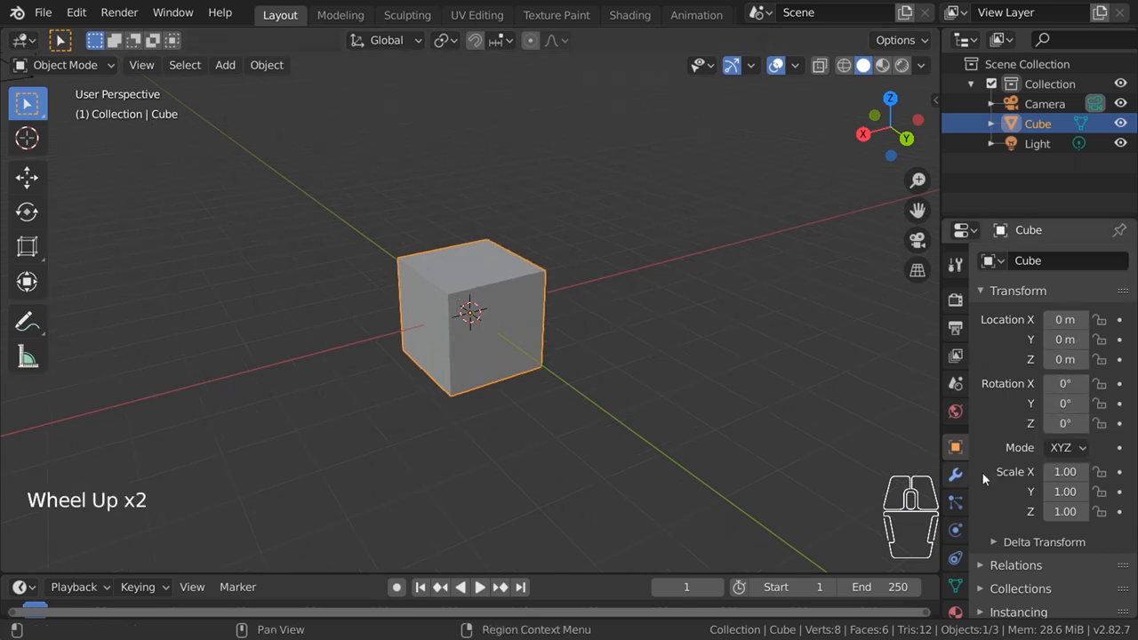
scroll(740, 423, up, 2)
click(1064, 471)
text(2)
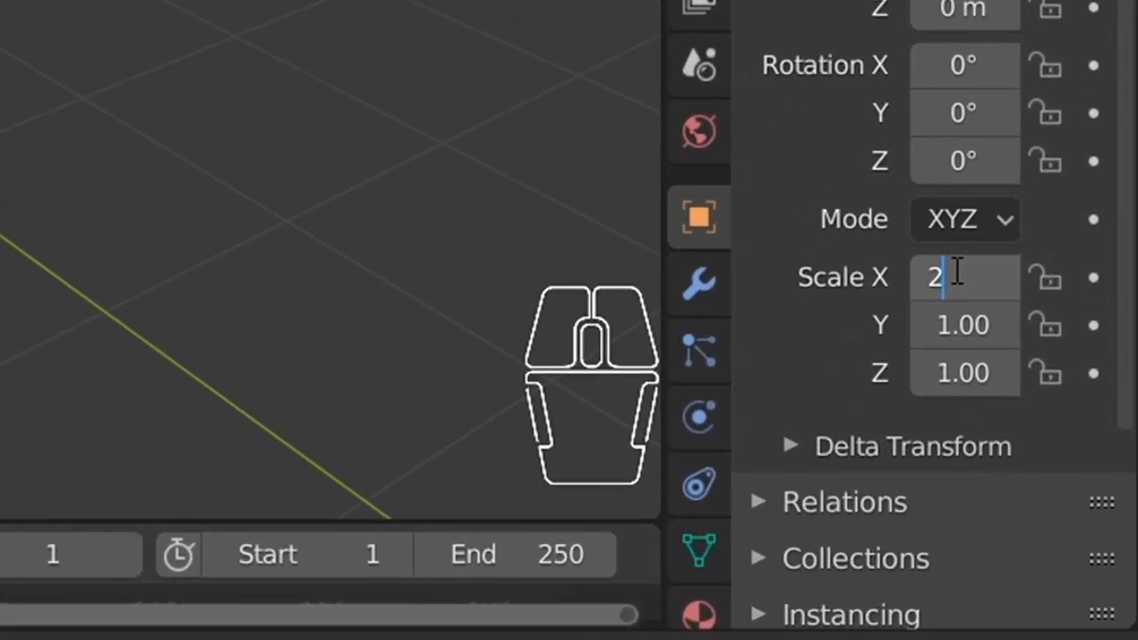
click(977, 324)
text(2)
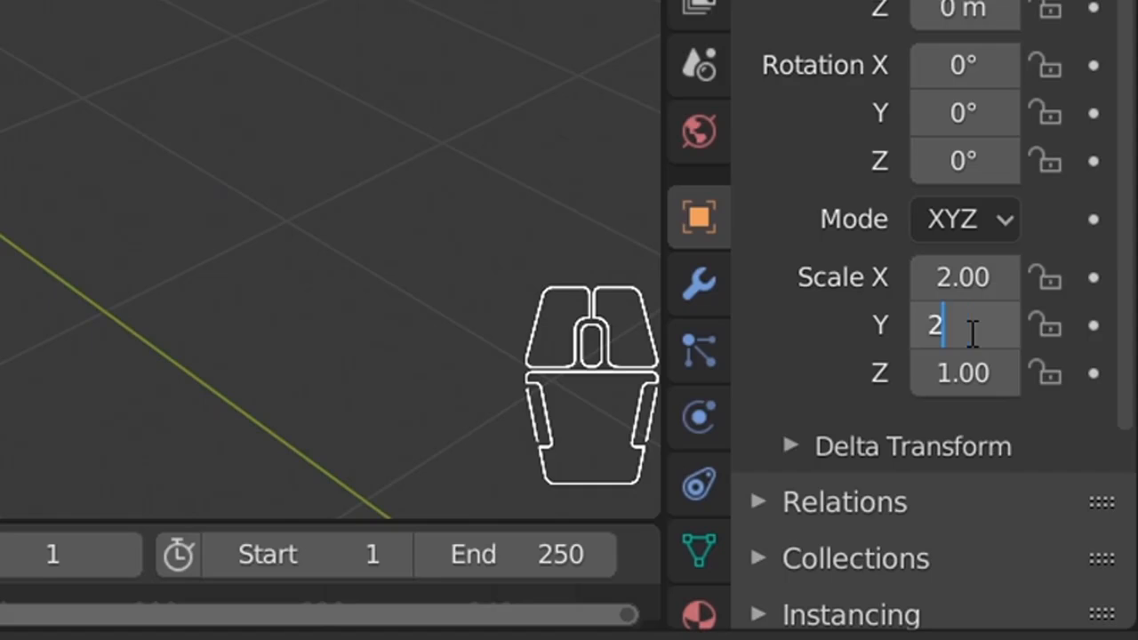
key(Return)
click(977, 373)
text(2)
key(Return)
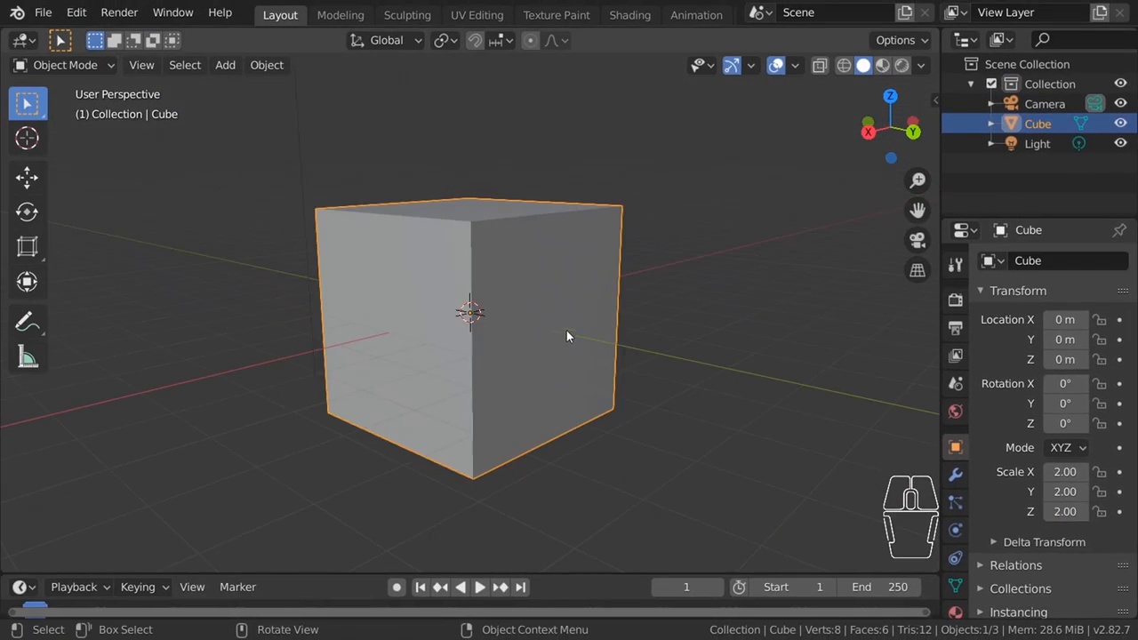
Move the cube freely to about X 5.5, Y -6.5, Z -2.3 m and rotate it freely to about X -130°, Y 5.75°, Z 94.8°.
middle_drag(737, 275, 666, 335)
scroll(685, 328, up, 1)
scroll(686, 324, down, 2)
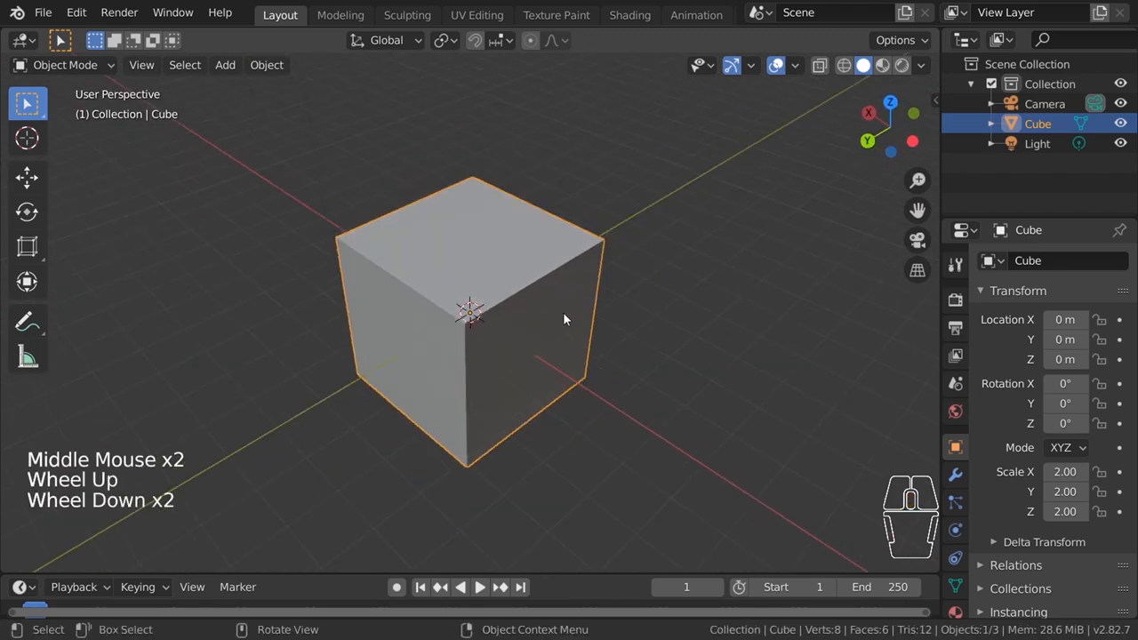
middle_drag(704, 259, 548, 233)
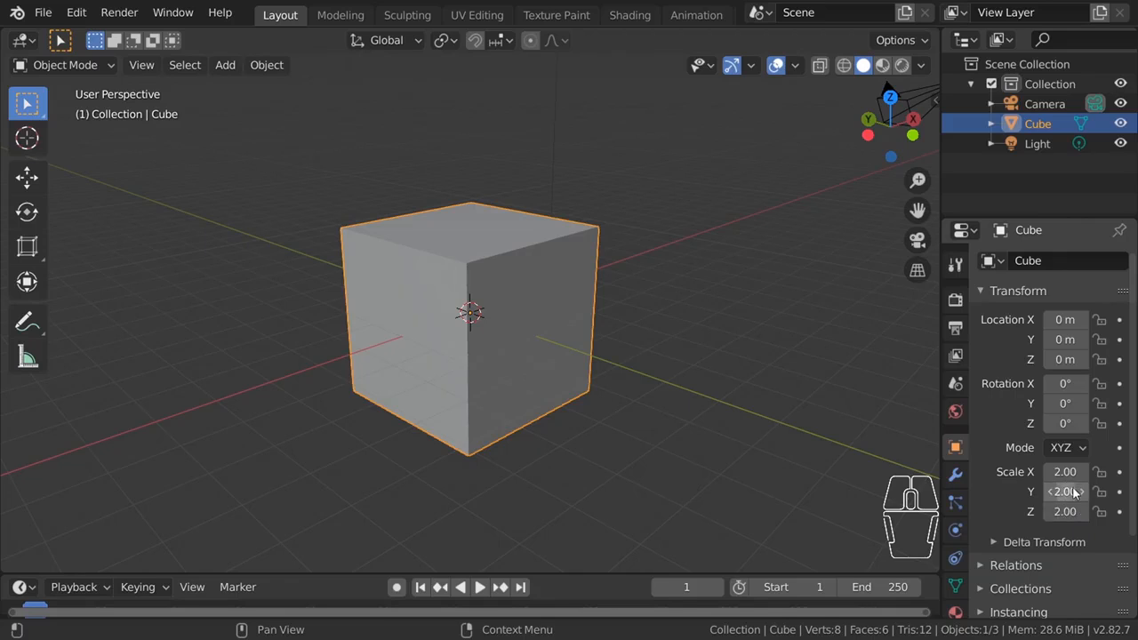
scroll(624, 384, down, 3)
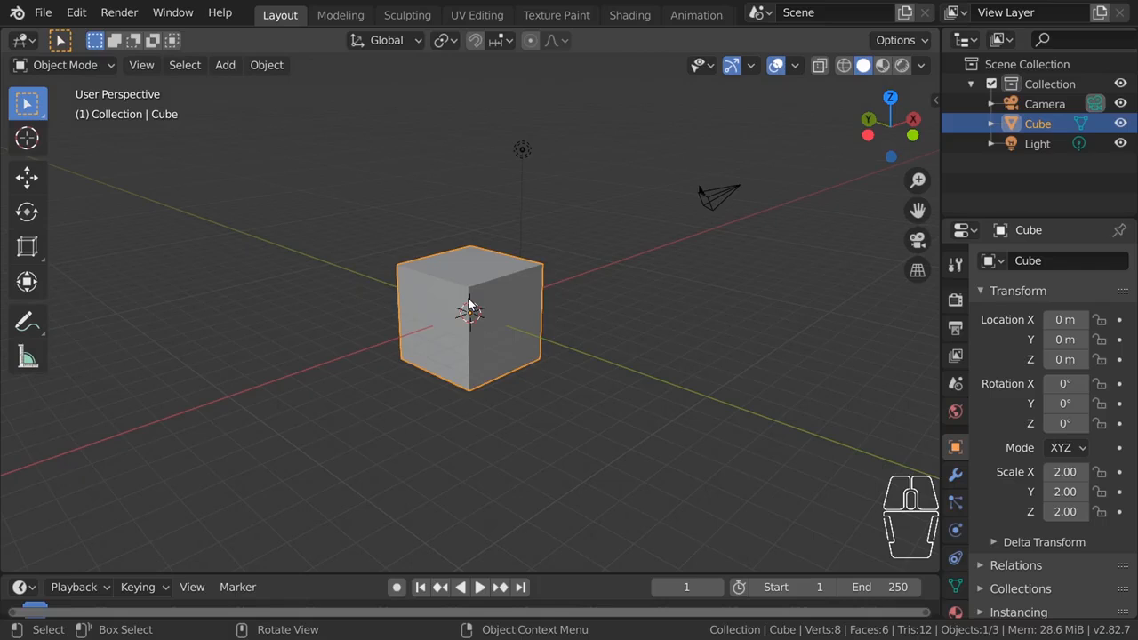
key(g)
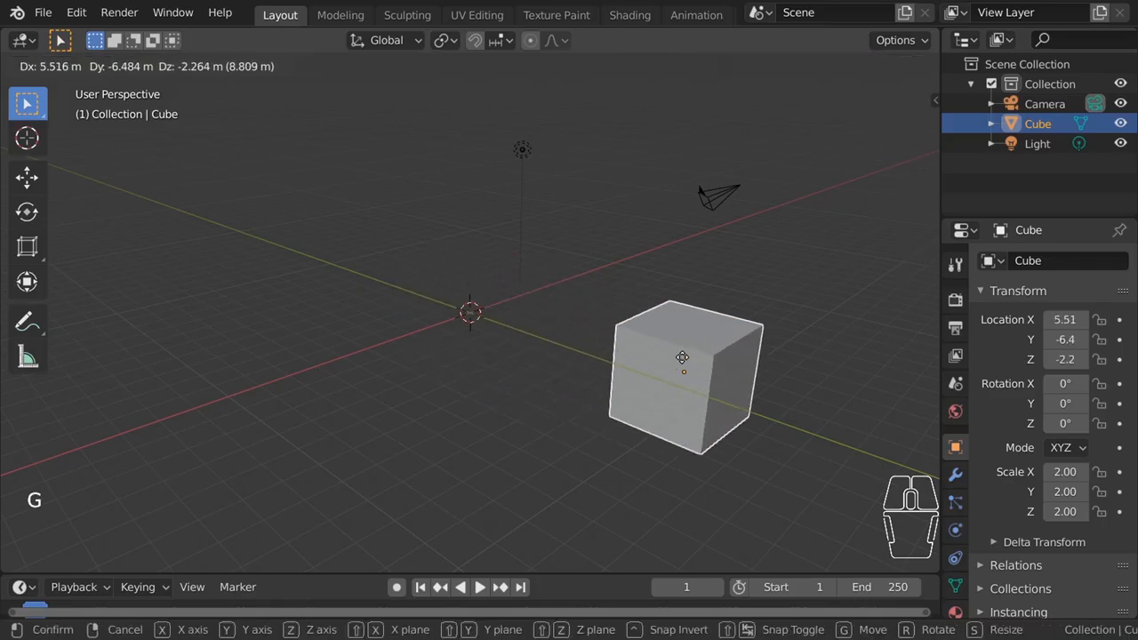
click(682, 356)
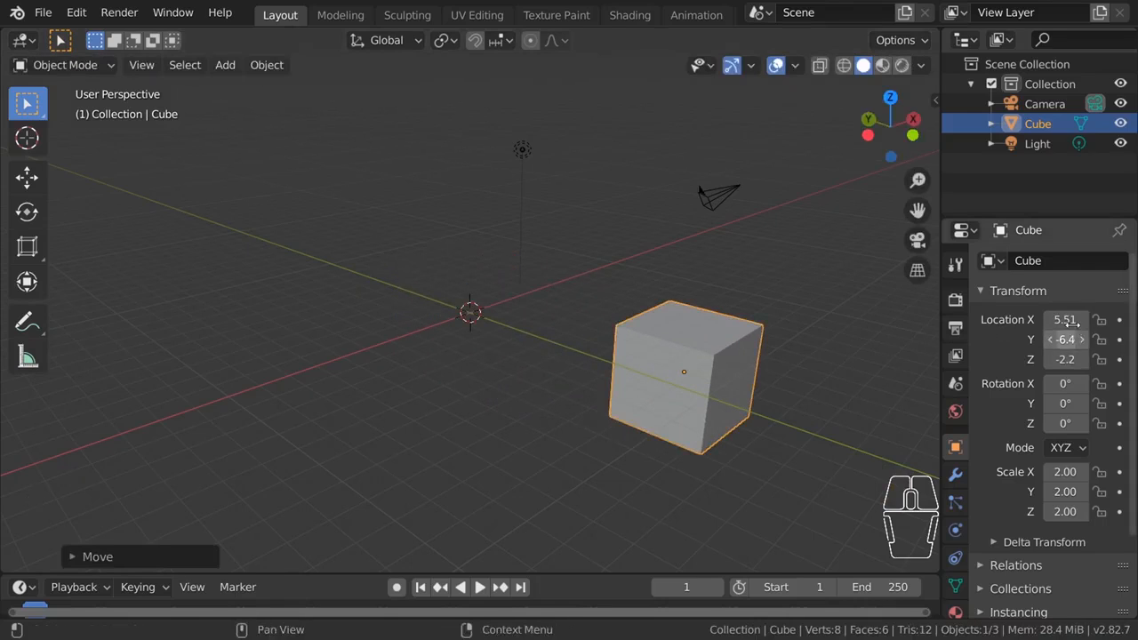
key(r)
click(577, 352)
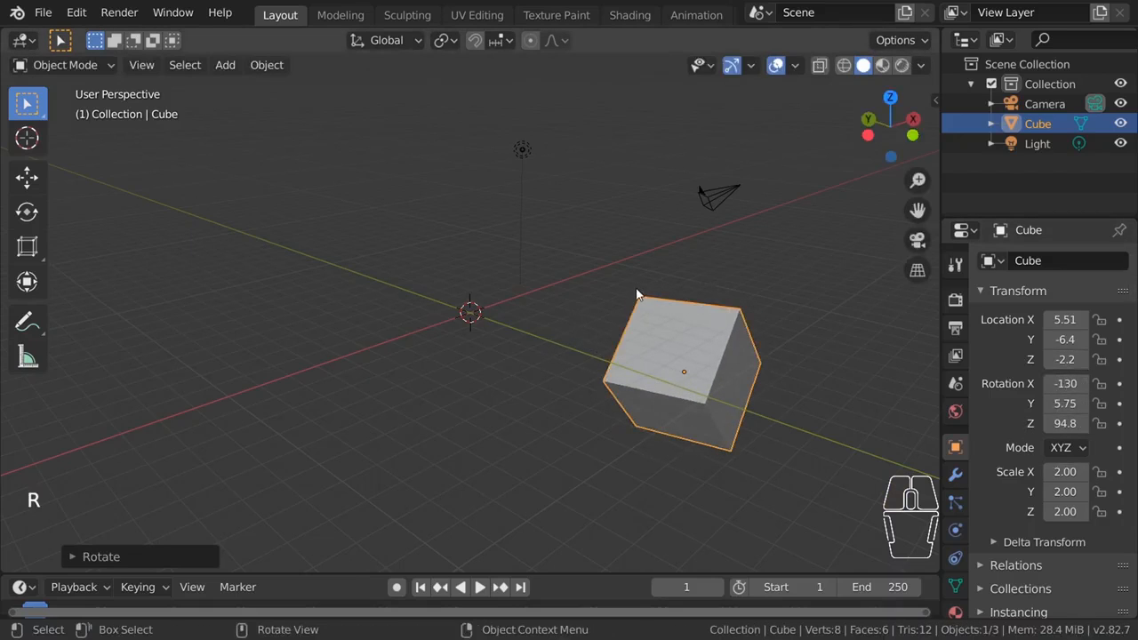
Scale the cube uniformly to about 2.85 on the X, Y and Z axes.
key(s)
click(724, 242)
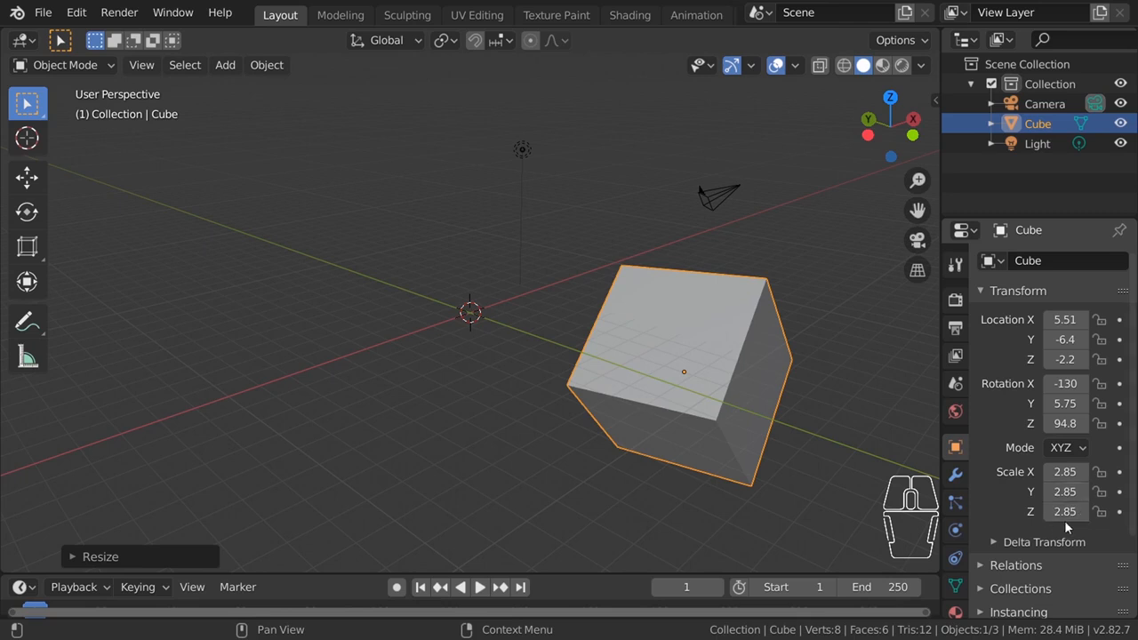
Clear the cube's location and rotation back to their default zero values.
scroll(414, 270, down, 1)
scroll(414, 269, up, 1)
scroll(414, 270, down, 2)
middle_drag(415, 270, 462, 278)
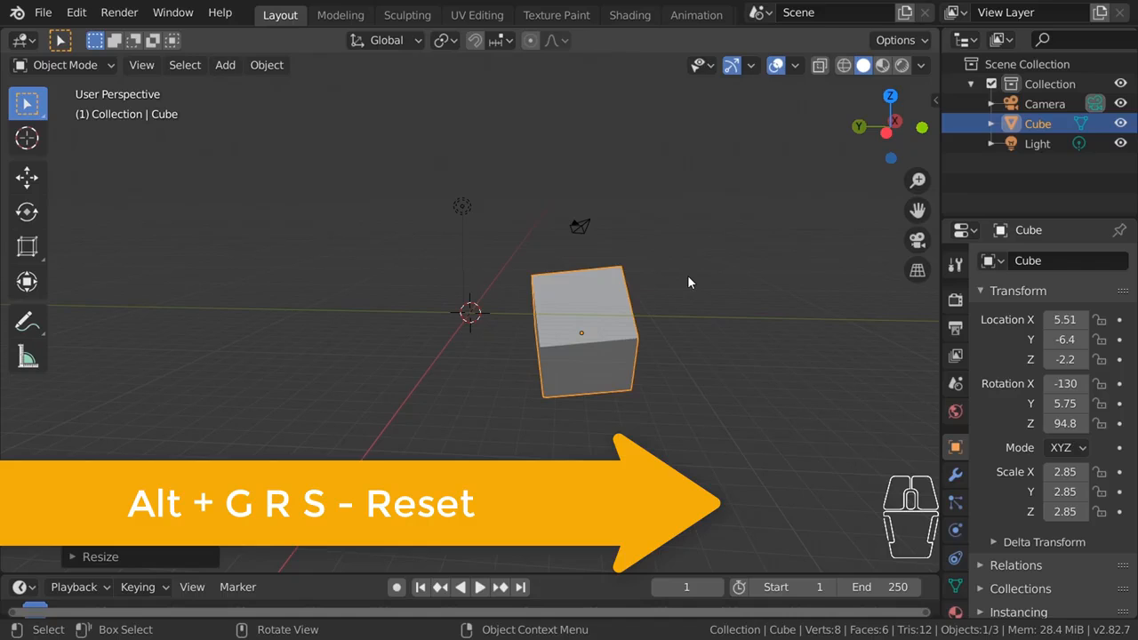
middle_drag(737, 274, 639, 257)
scroll(768, 267, up, 2)
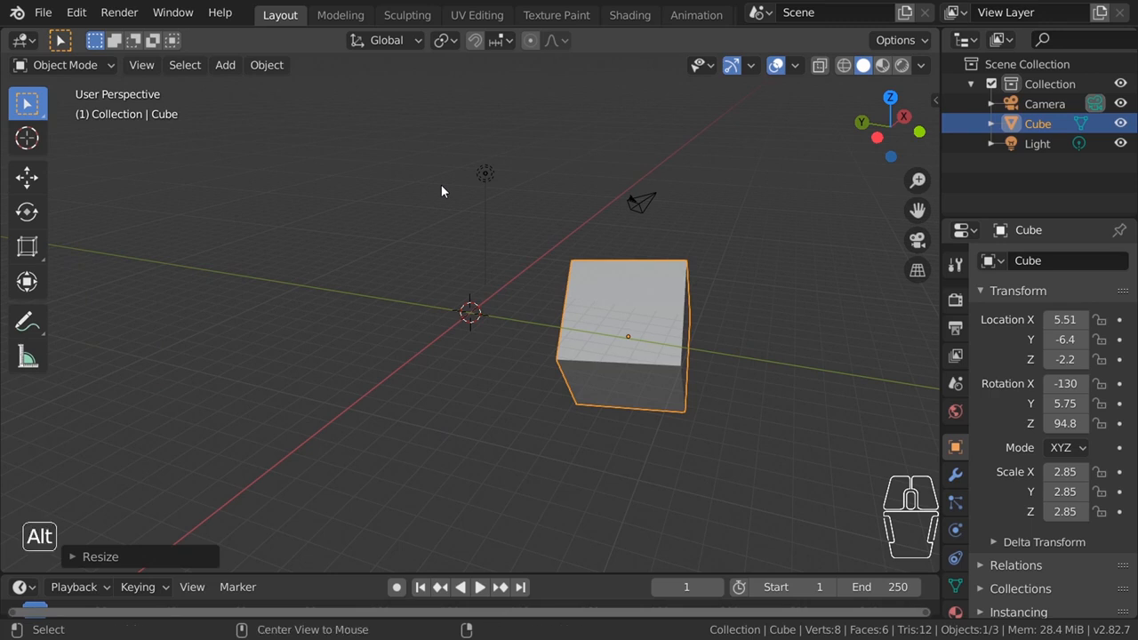
key(alt+g)
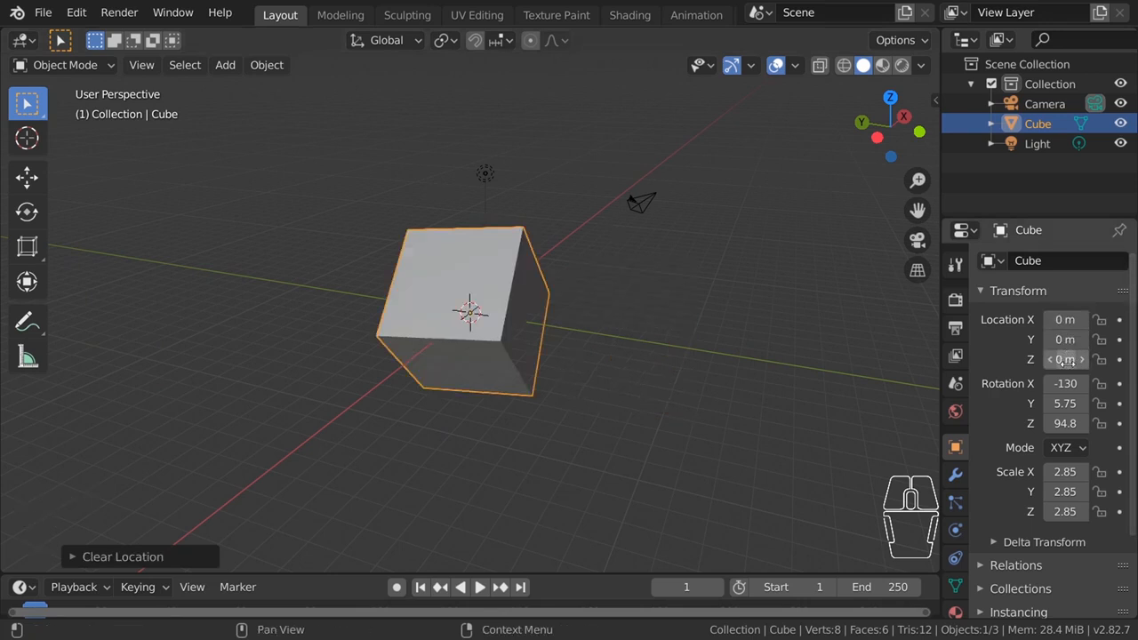
scroll(484, 300, down, 2)
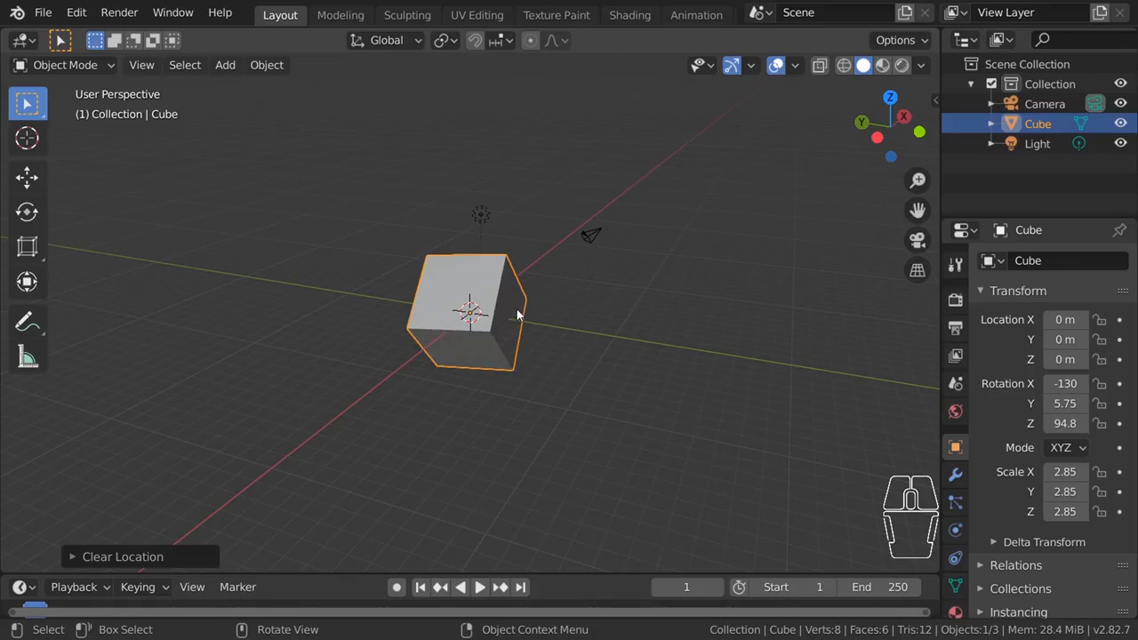
key(alt+r)
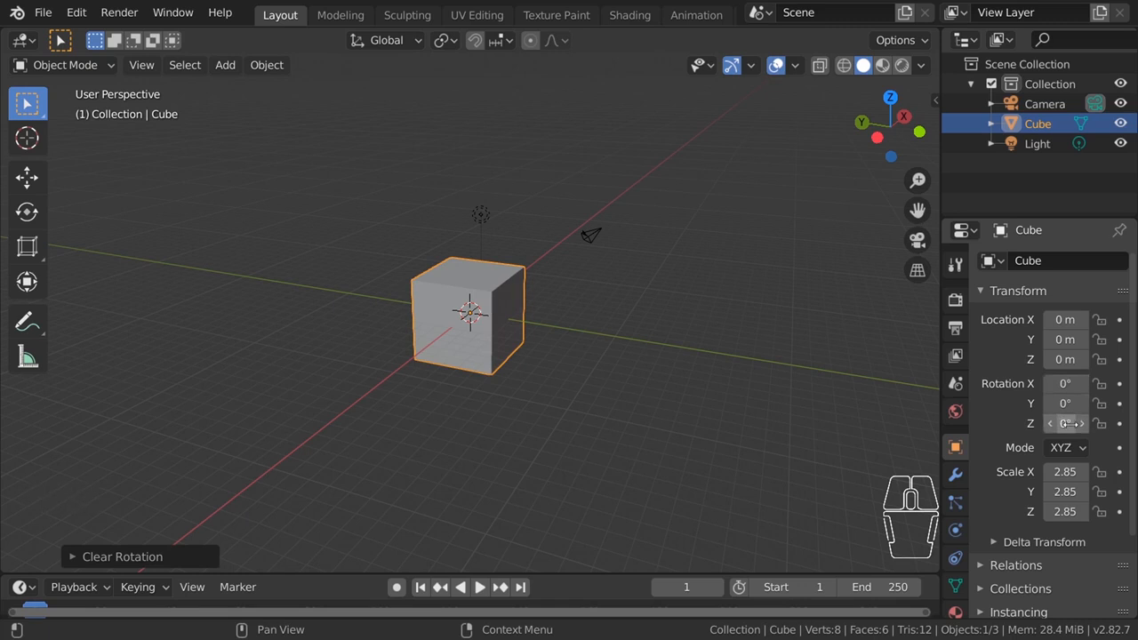
Clear the cube's scale back to the default of 1 on all axes.
scroll(464, 224, up, 1)
scroll(464, 224, down, 1)
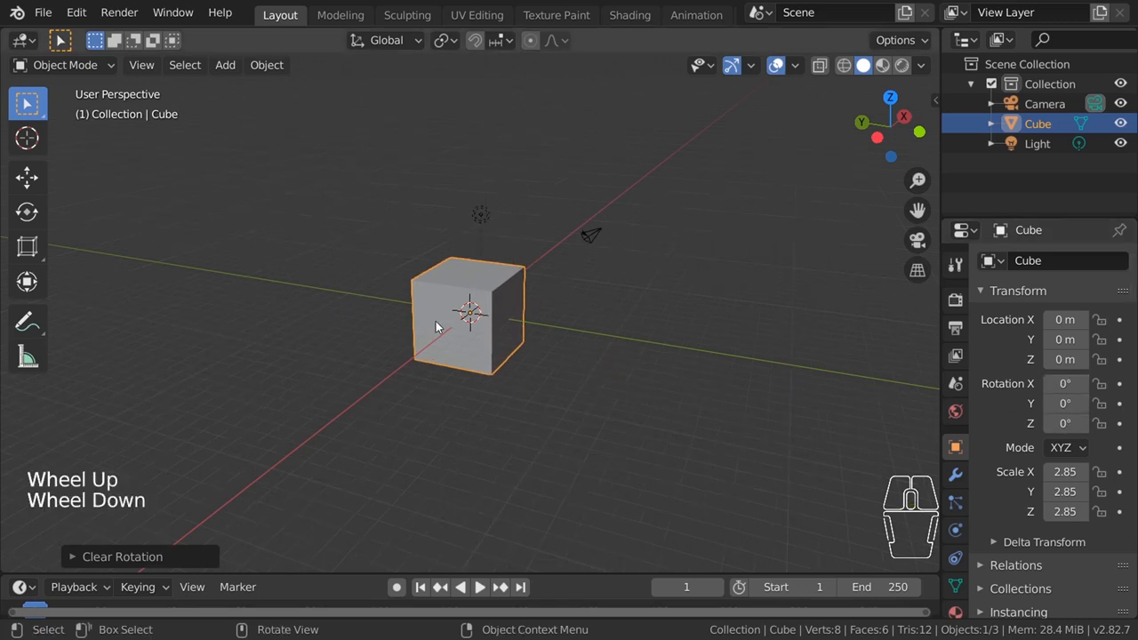
scroll(447, 336, up, 2)
middle_drag(581, 311, 671, 332)
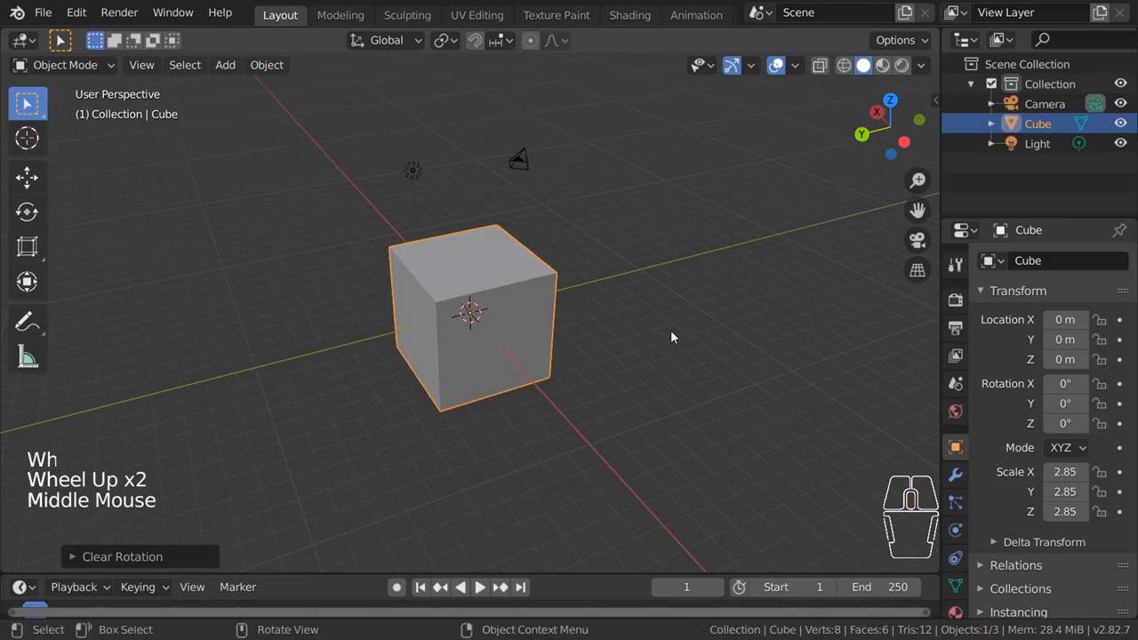
key(alt+s)
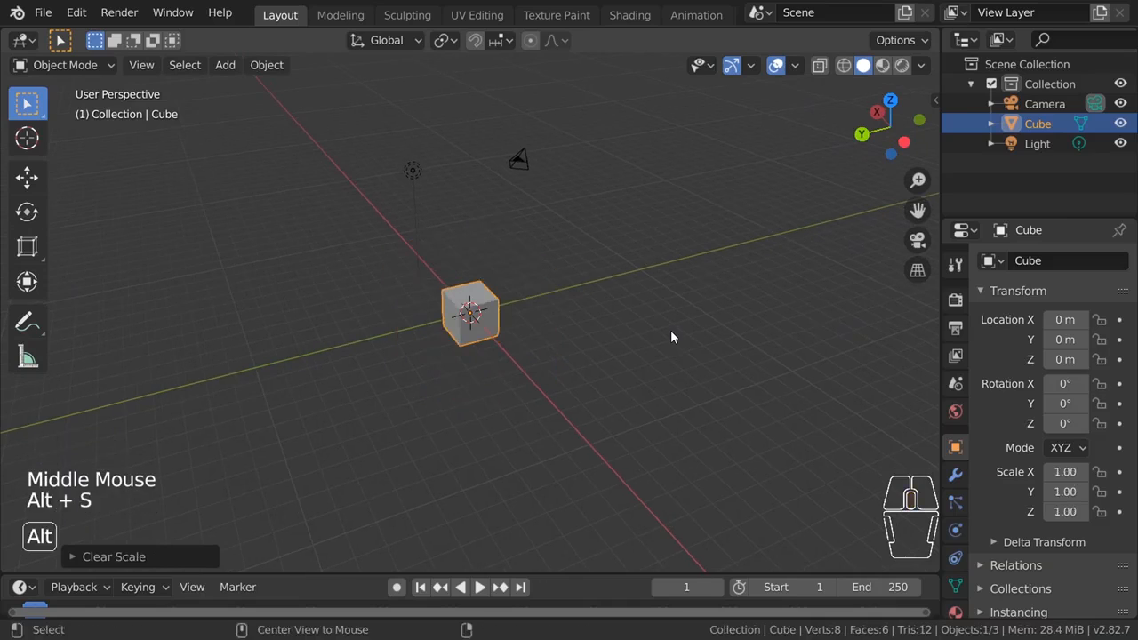
scroll(670, 336, down, 2)
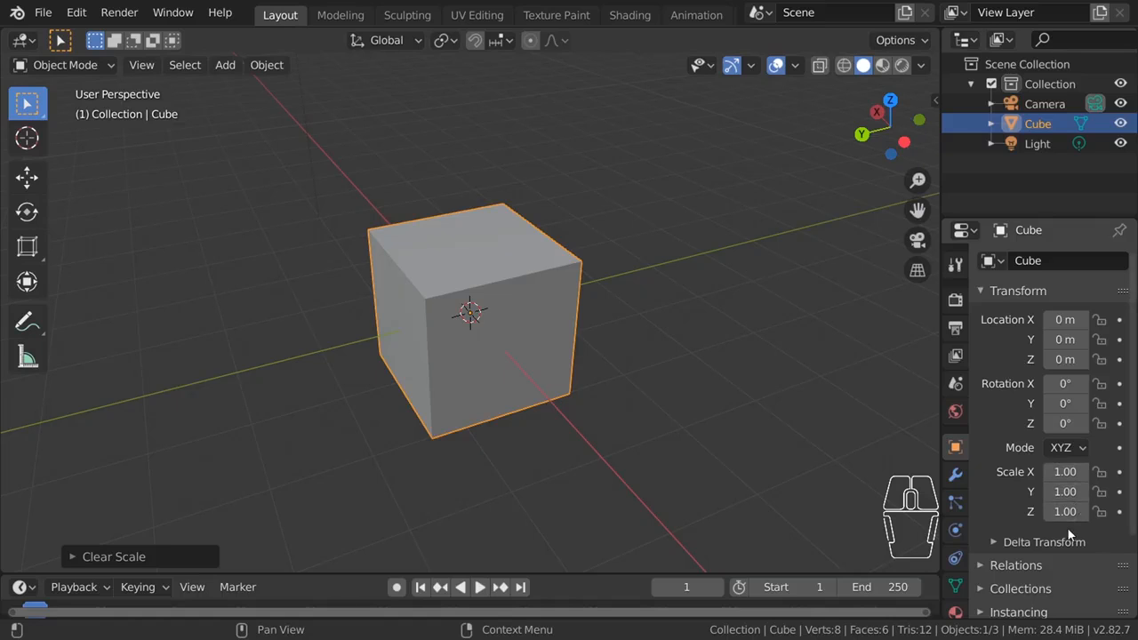
scroll(638, 329, down, 3)
scroll(638, 329, down, 1)
middle_drag(638, 329, 767, 249)
scroll(707, 286, up, 2)
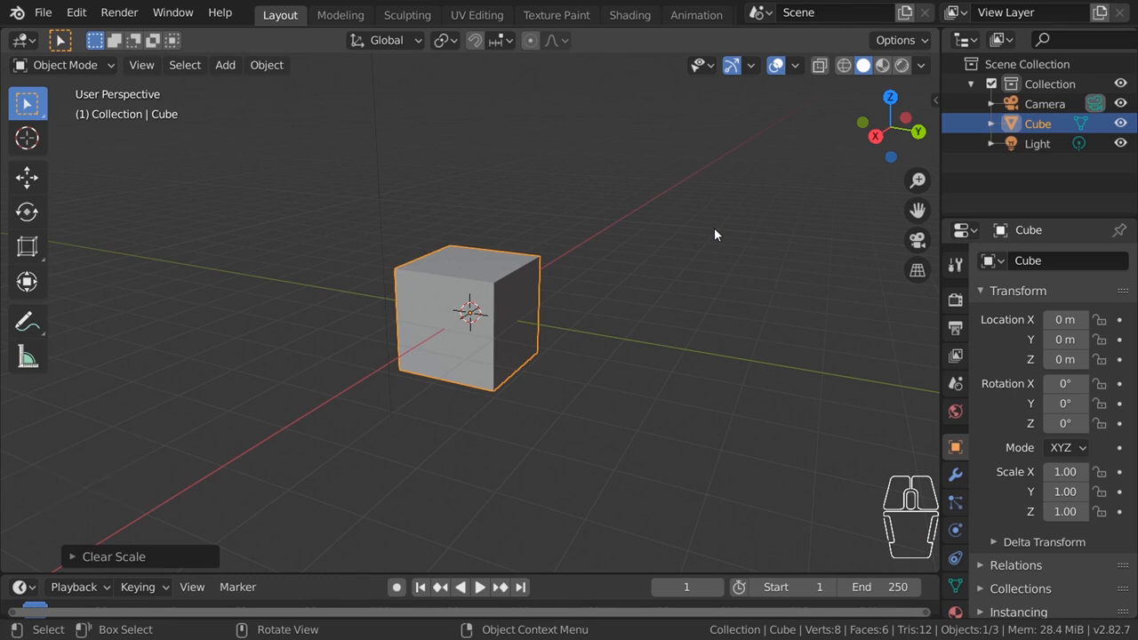
scroll(715, 228, down, 7)
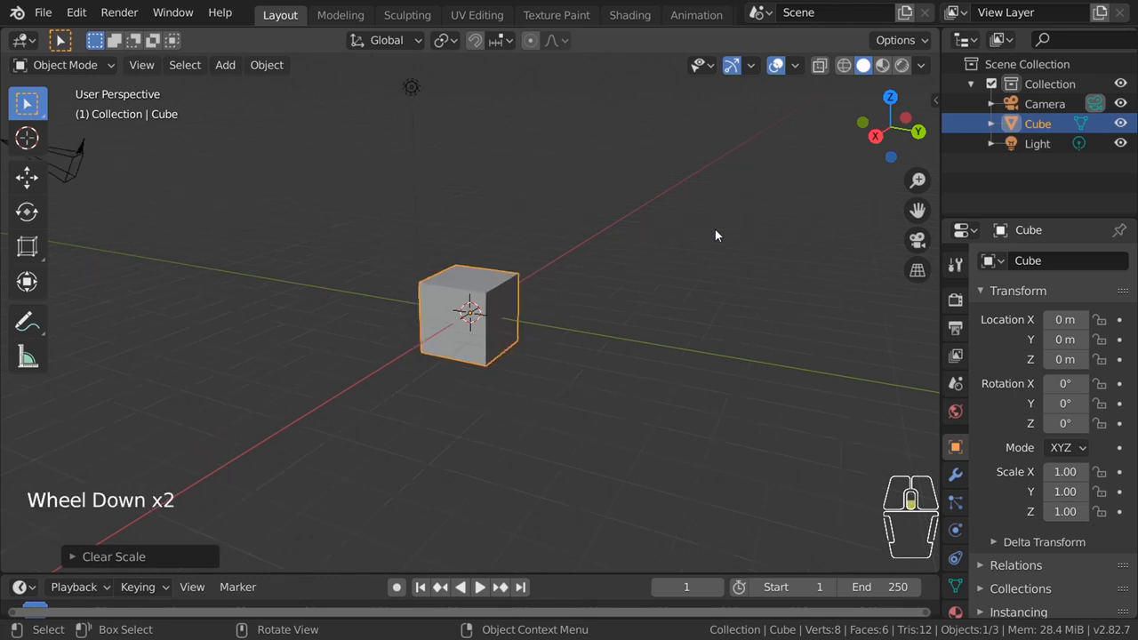
scroll(715, 228, up, 6)
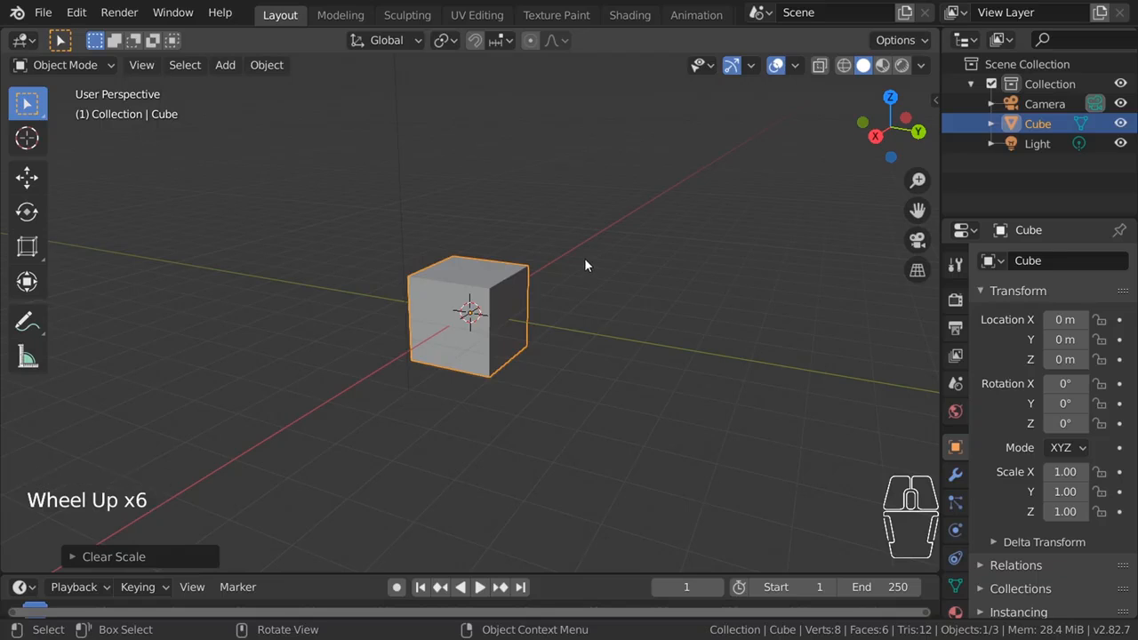
scroll(587, 263, up, 2)
middle_drag(587, 264, 637, 261)
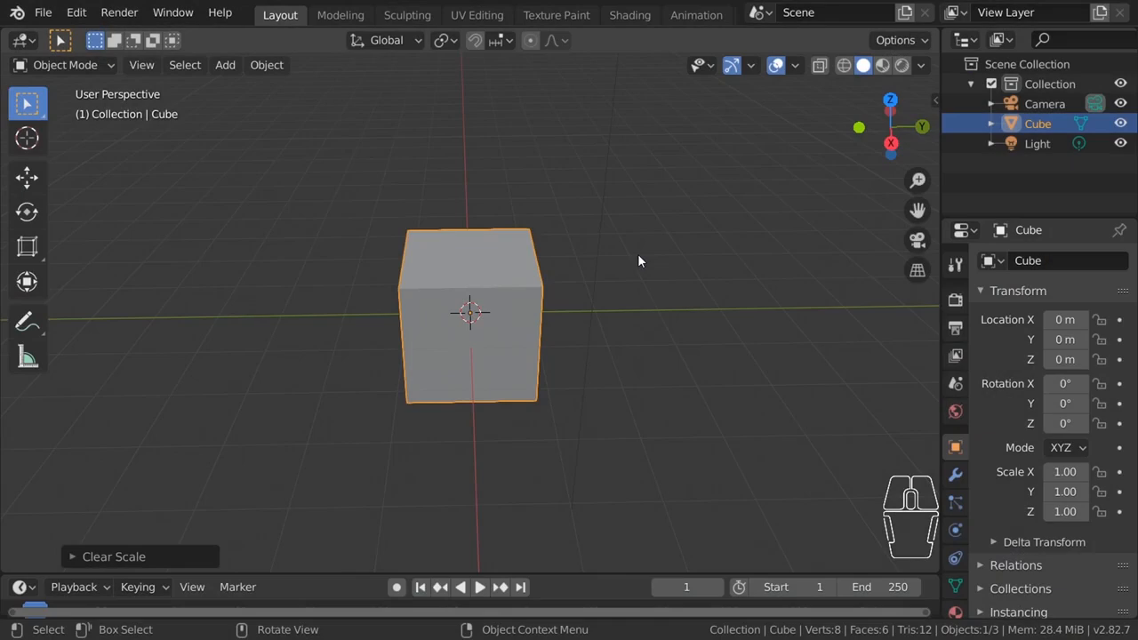
middle_drag(638, 259, 567, 235)
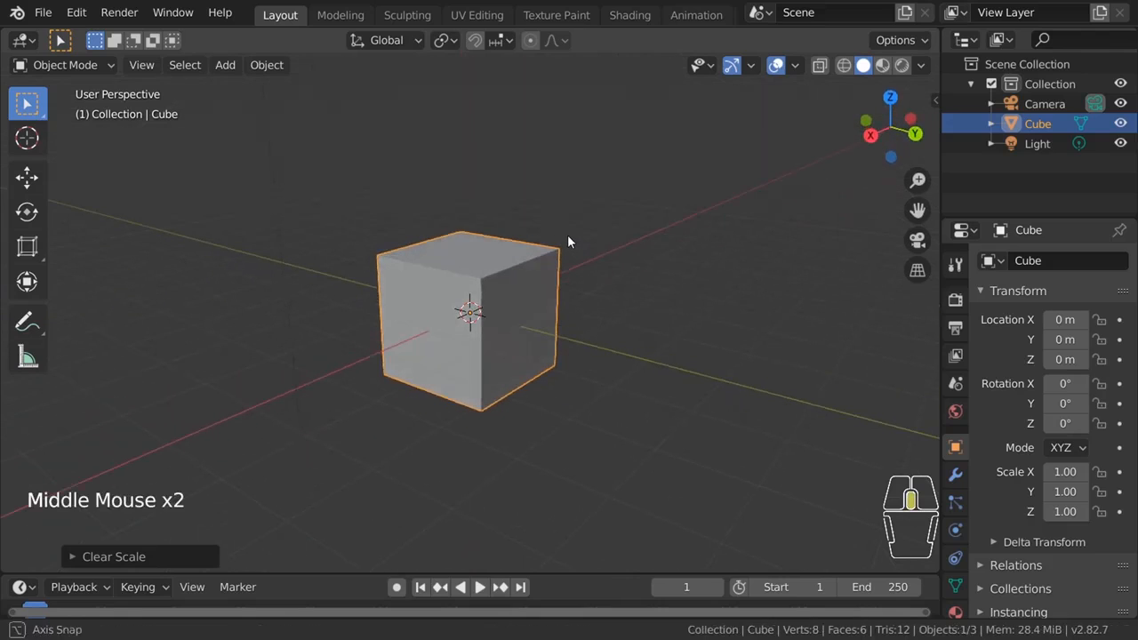
scroll(567, 235, up, 1)
scroll(521, 279, down, 1)
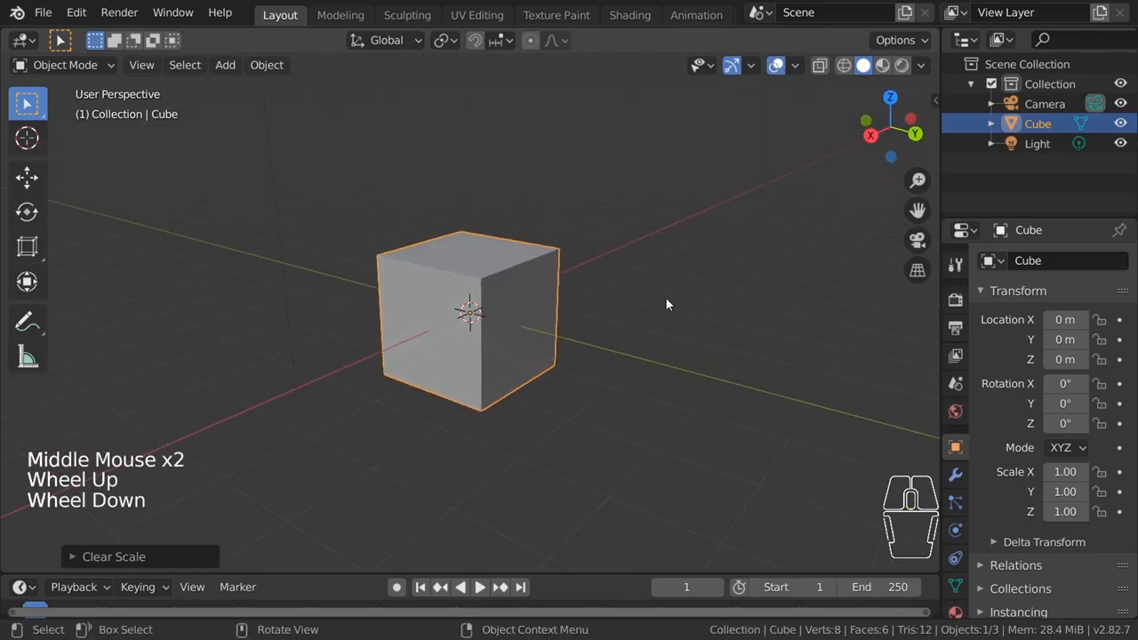
scroll(665, 303, down, 3)
scroll(541, 307, up, 2)
middle_drag(323, 307, 551, 292)
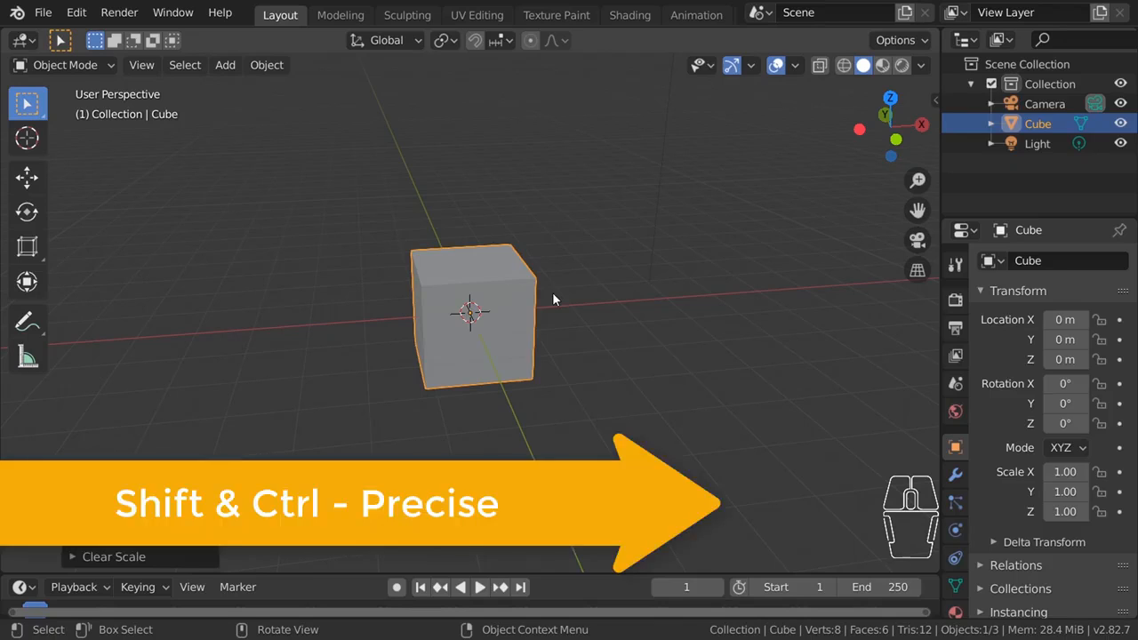
Try moving the cube freely with slowed, precise movement, without keeping the new location.
key(g)
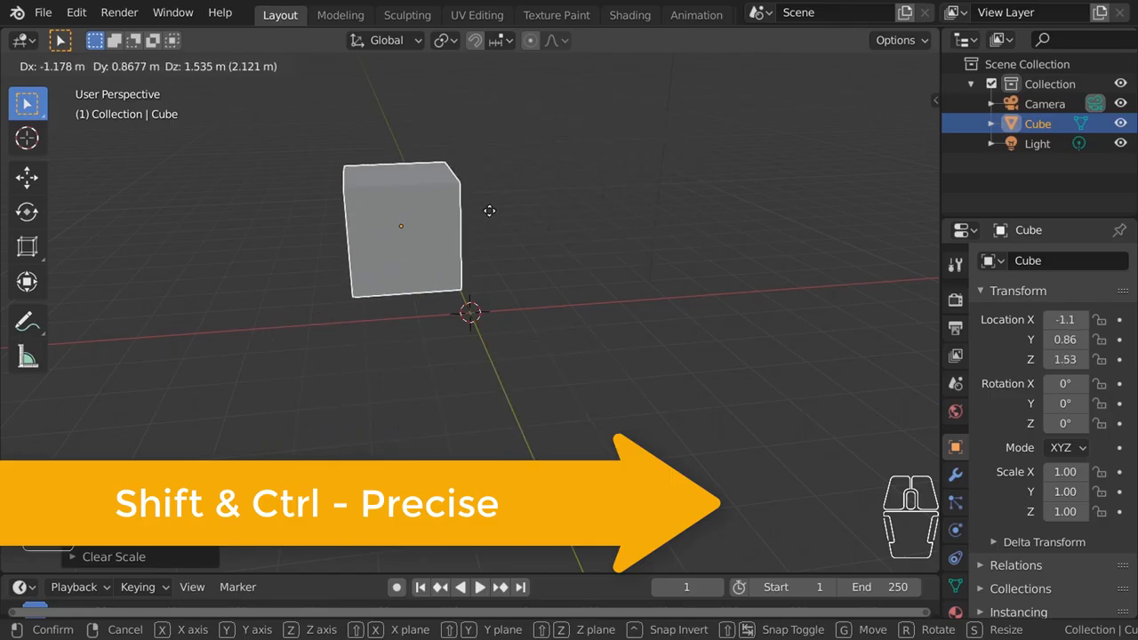
key(shift)
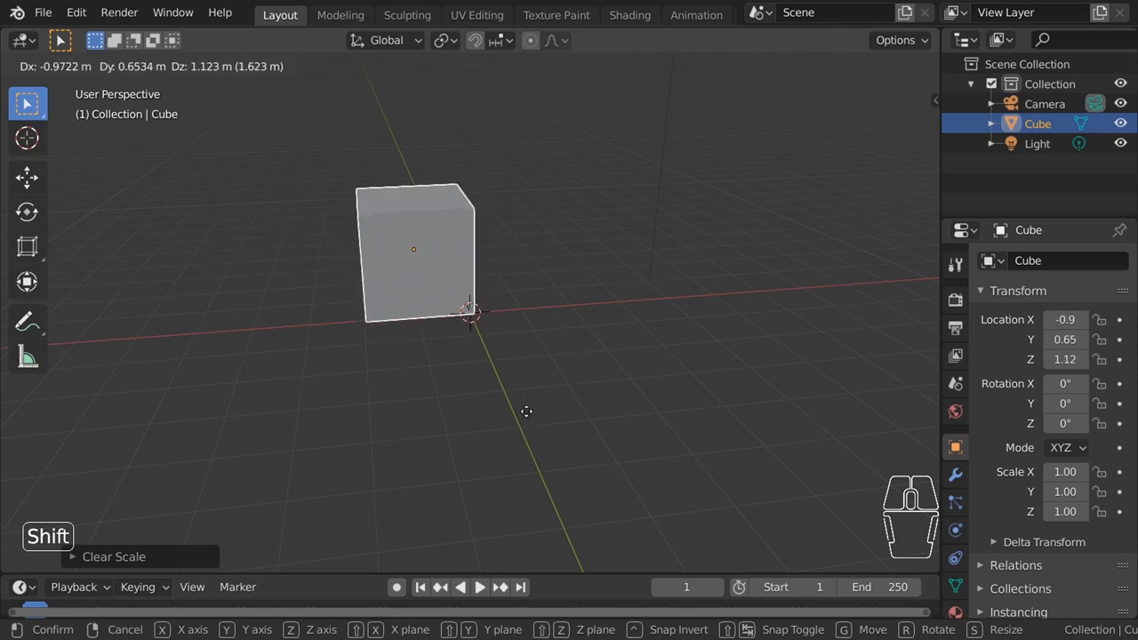
key(Escape)
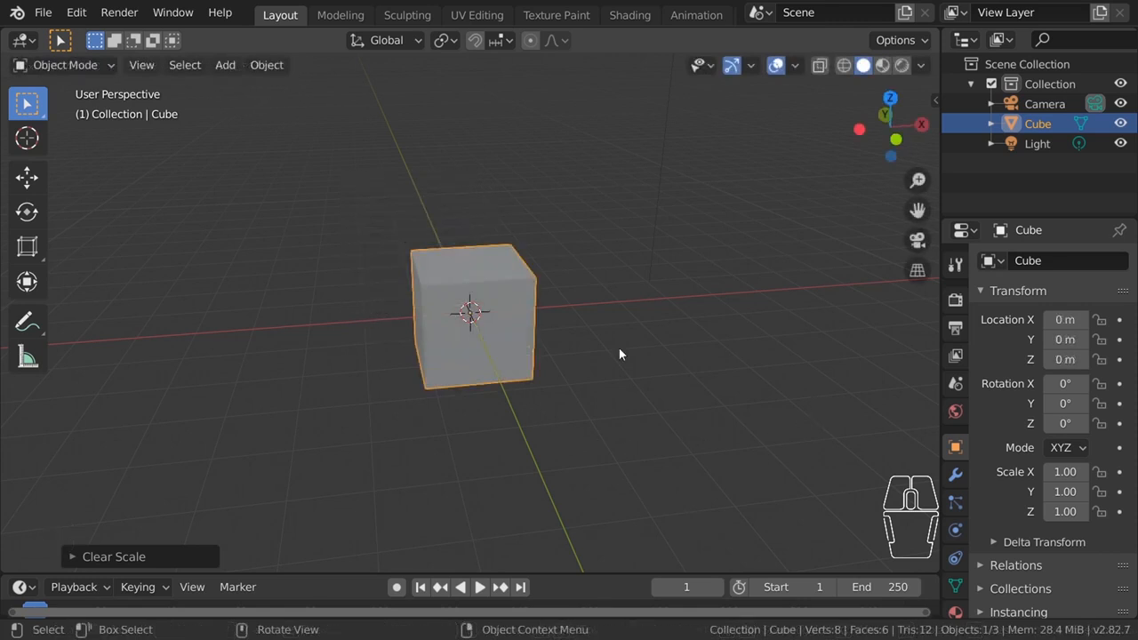
Try rotating the cube freely and scaling it uniformly with slowed, precise adjustment, without keeping either change.
key(r)
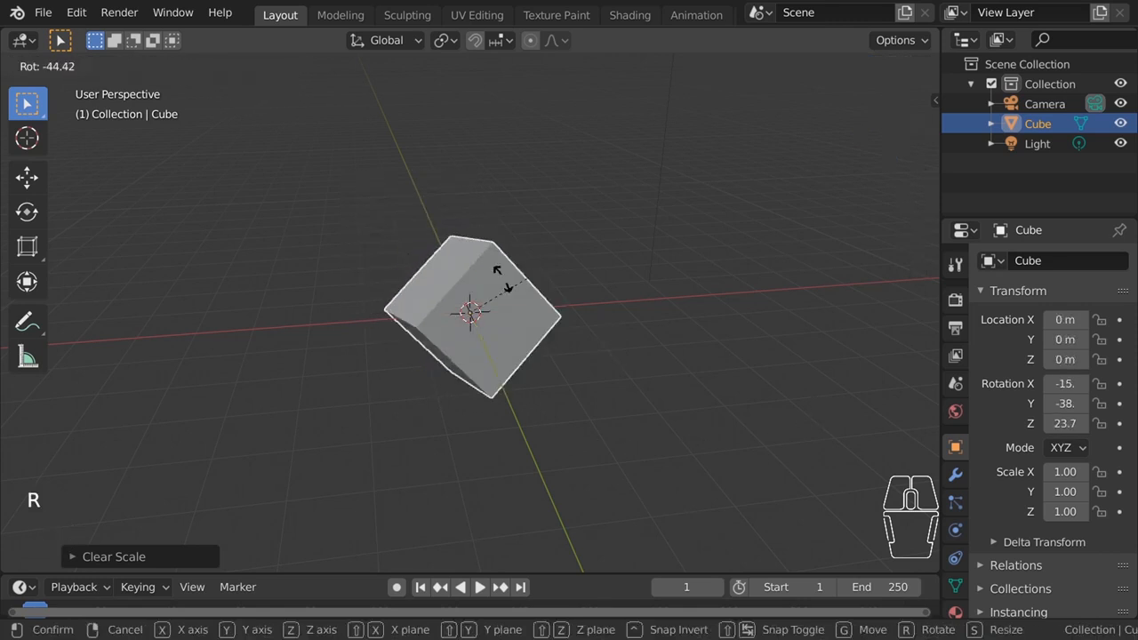
key(shift)
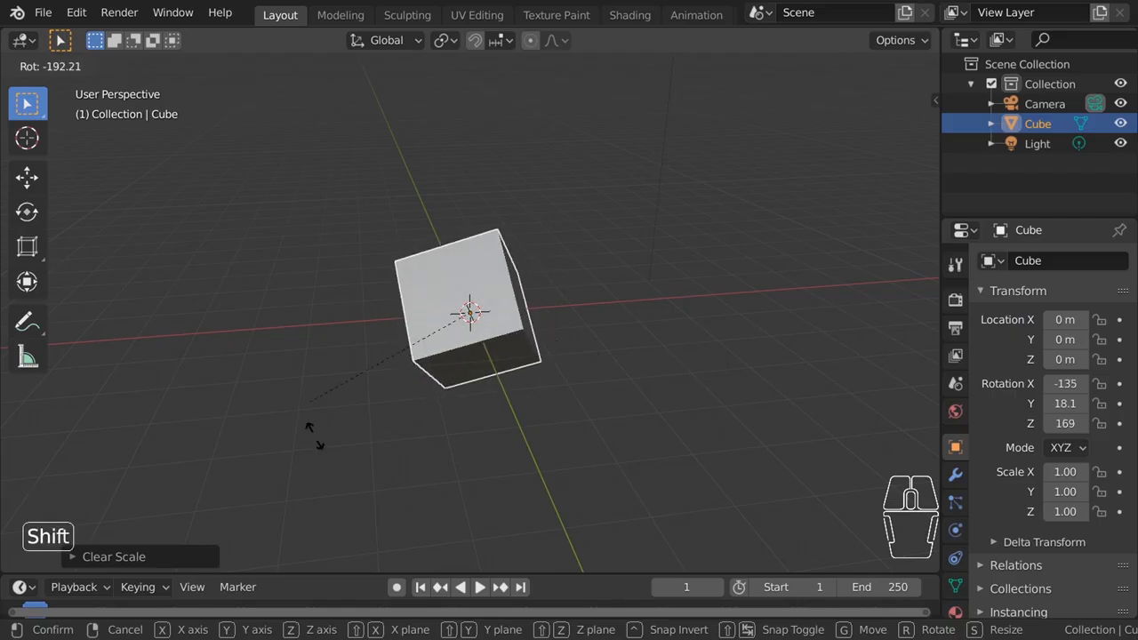
right_click(264, 327)
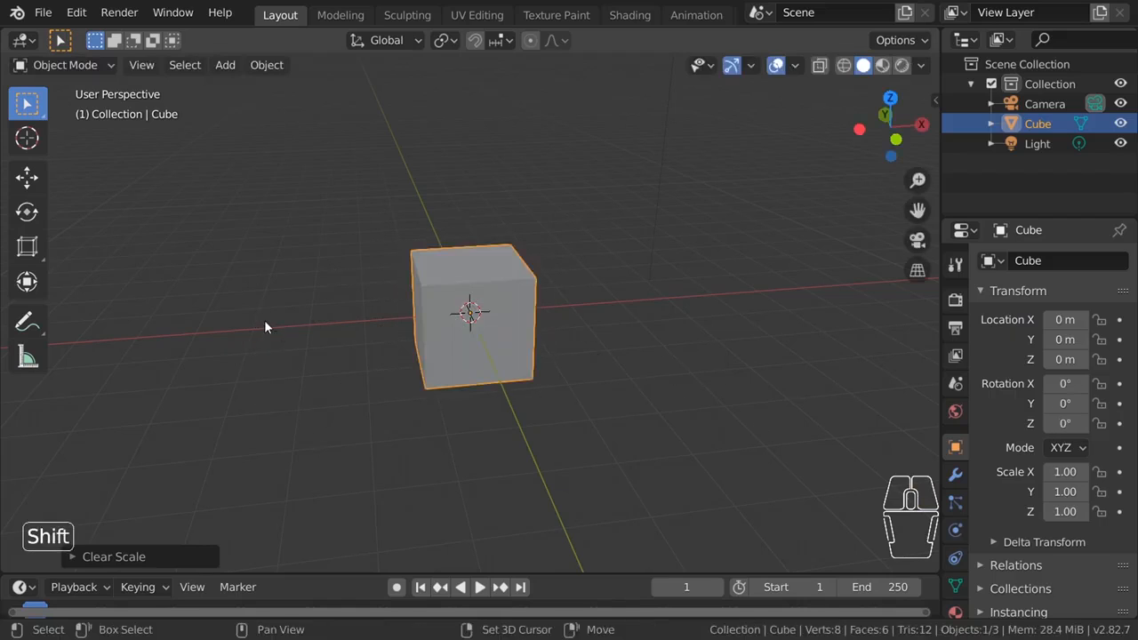
key(s)
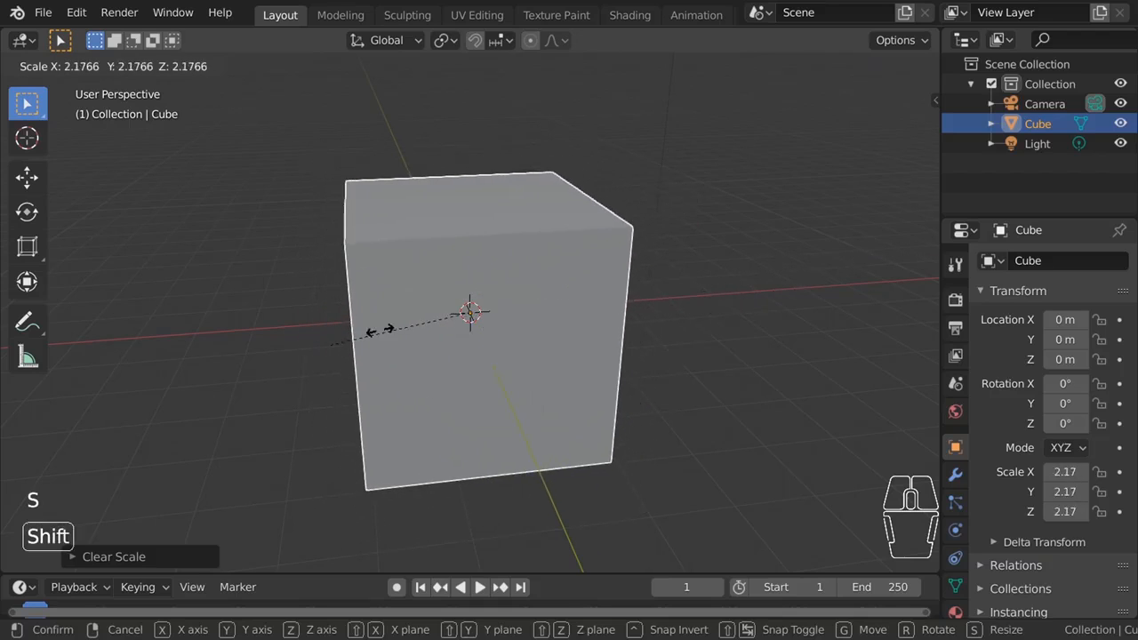
right_click(579, 263)
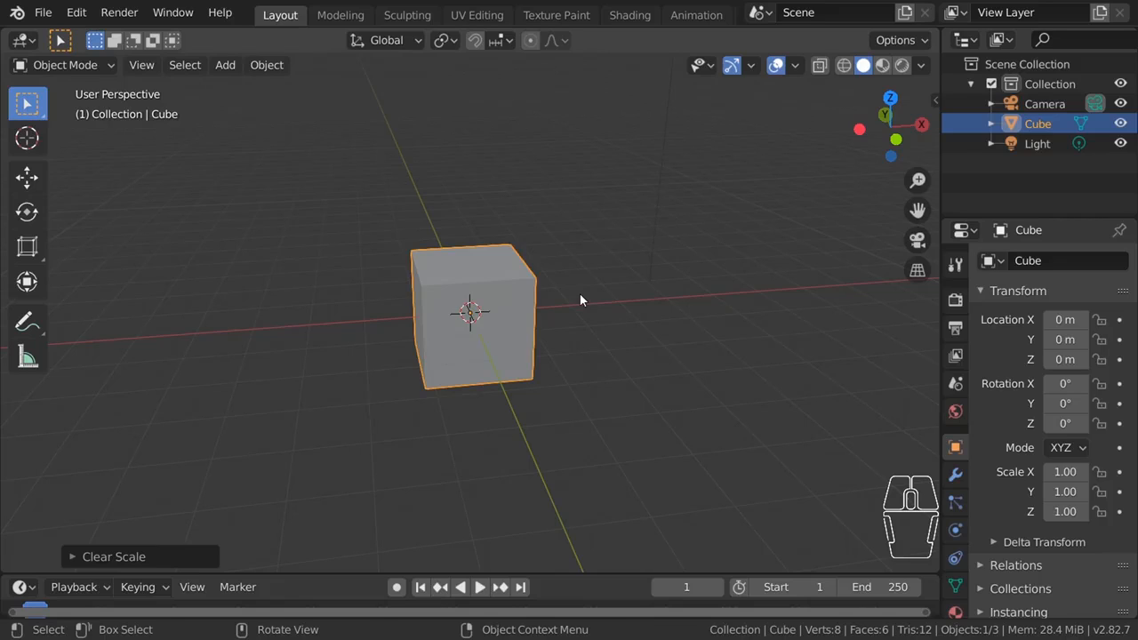
Try moving the cube with snapping in whole 1 m increments, without keeping the new location.
key(g)
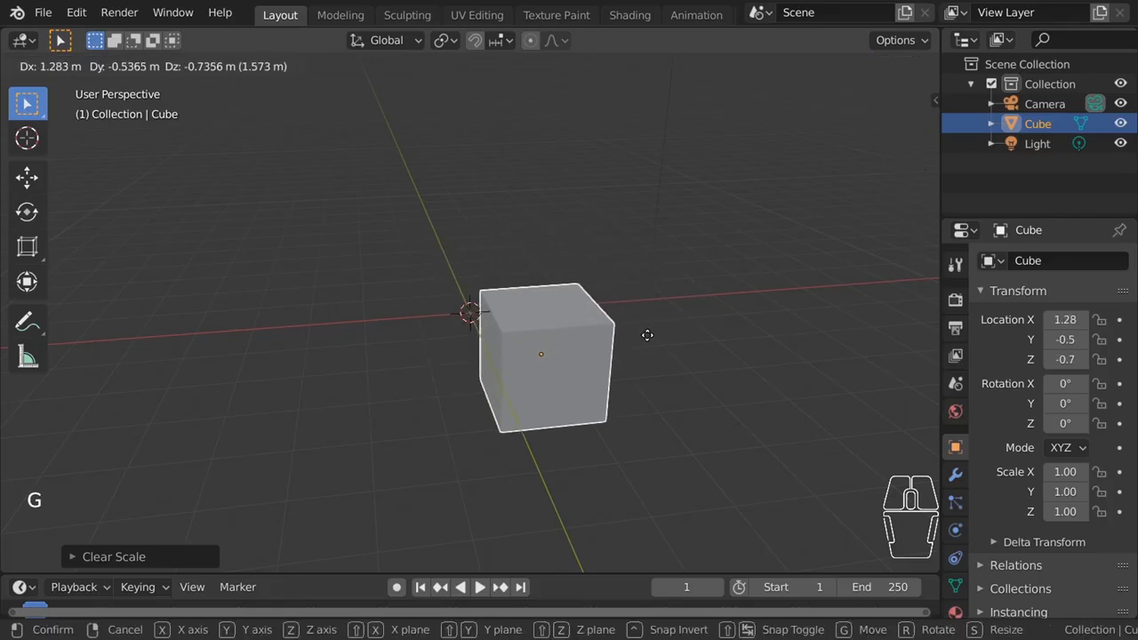
key(ctrl)
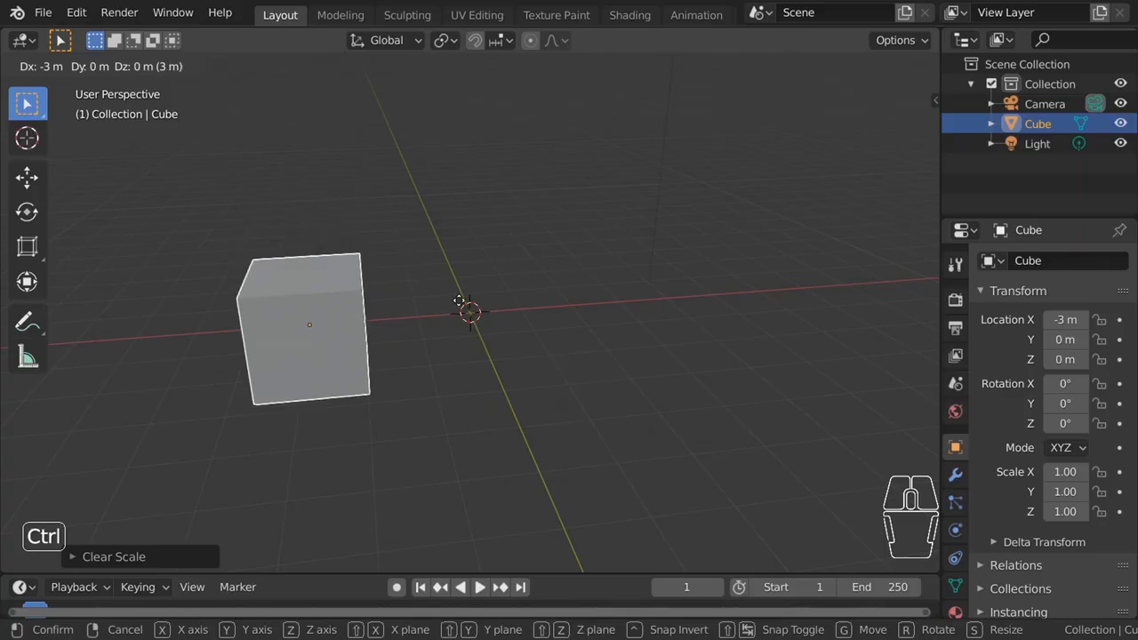
right_click(604, 223)
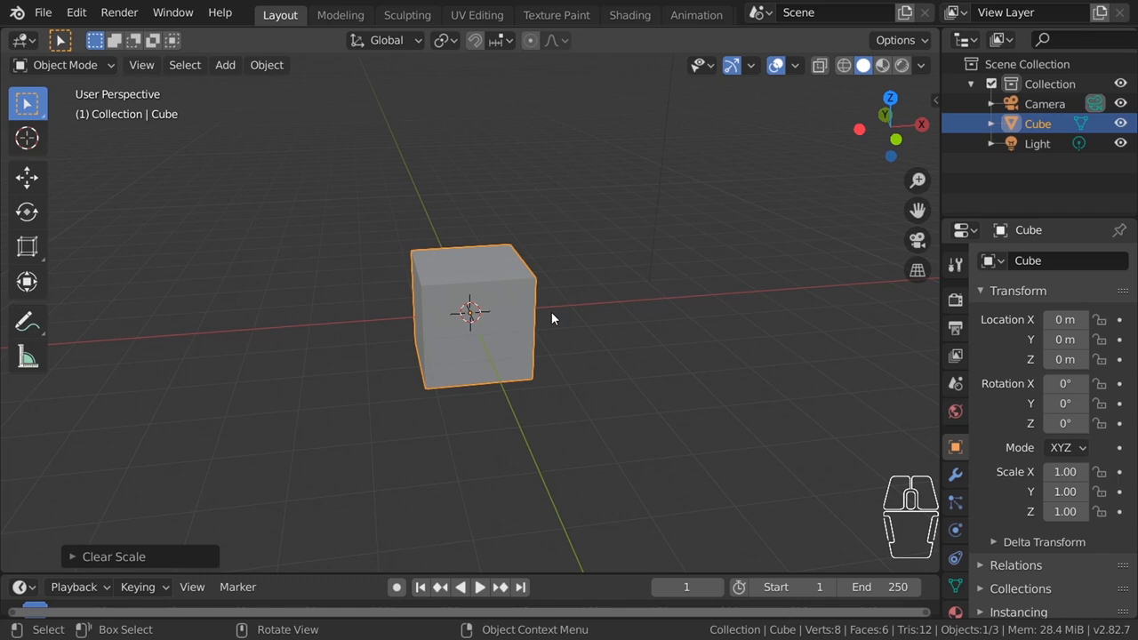
key(g)
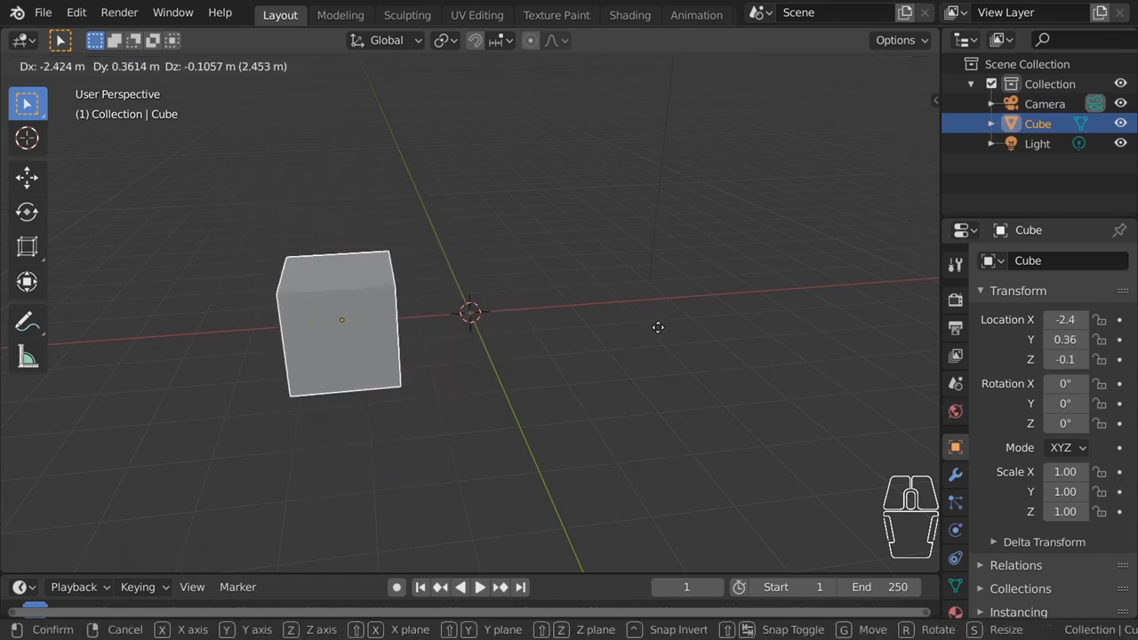
key(ctrl)
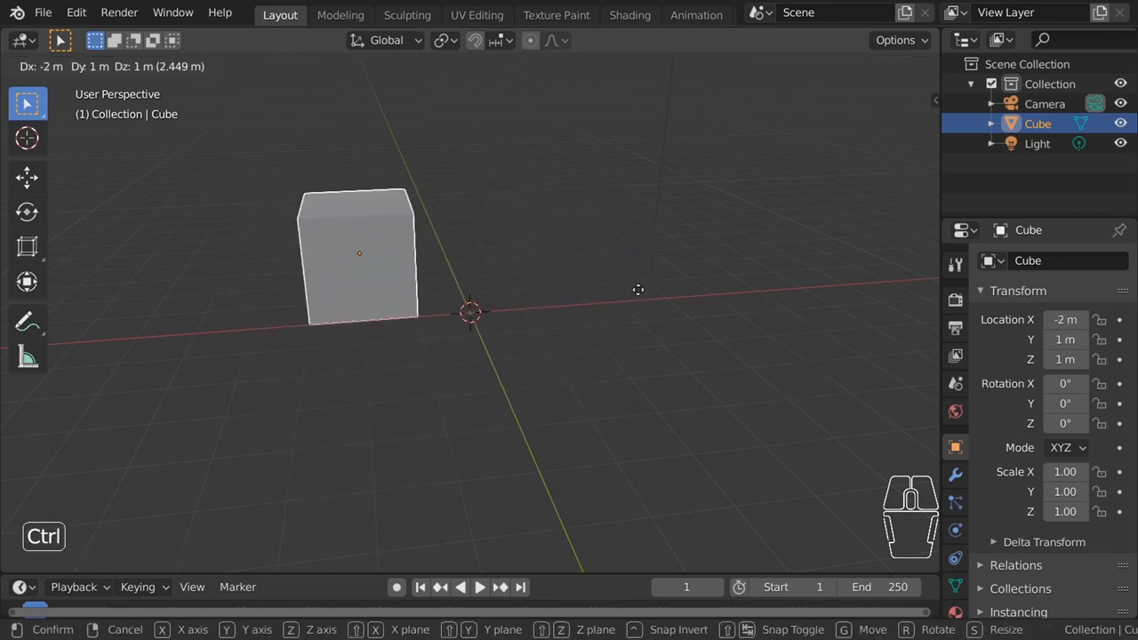
right_click(769, 393)
Try moving the cube with fine snapping in 0.1 m increments.
key(g)
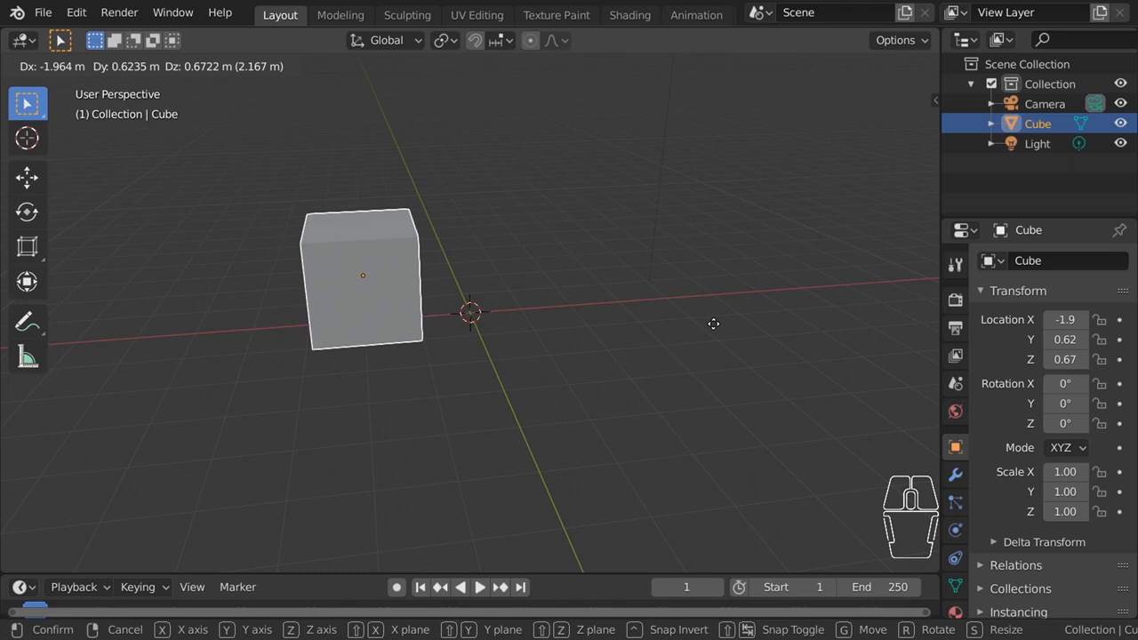
key(ctrl)
key(shift)
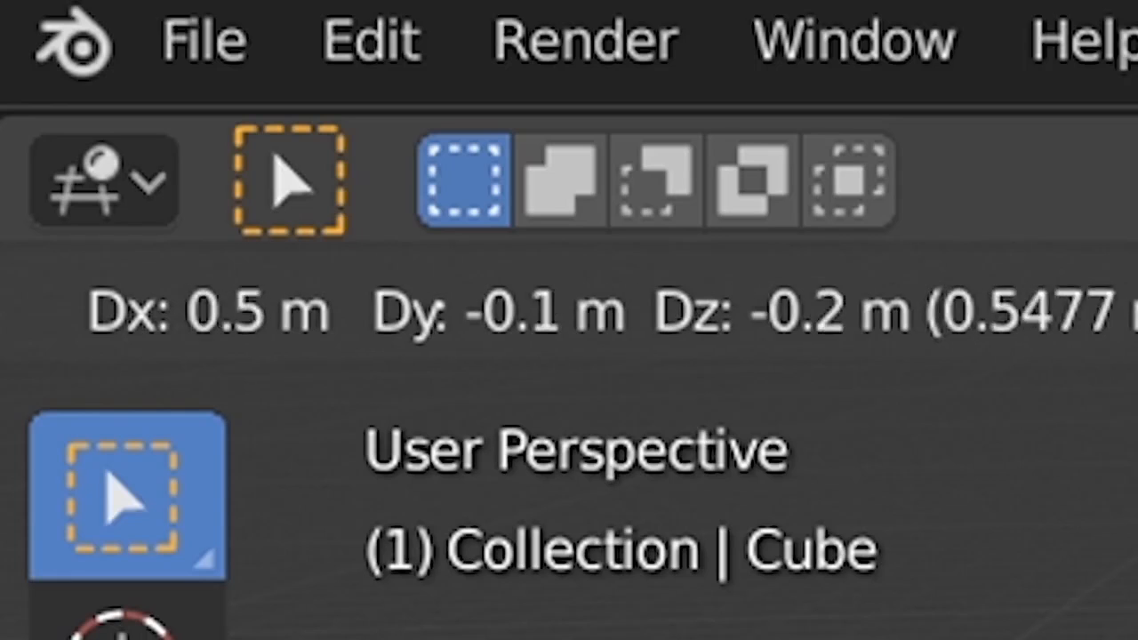
Try rotating the cube freely and scaling it uniformly with fine snapping, without keeping either change.
key(r)
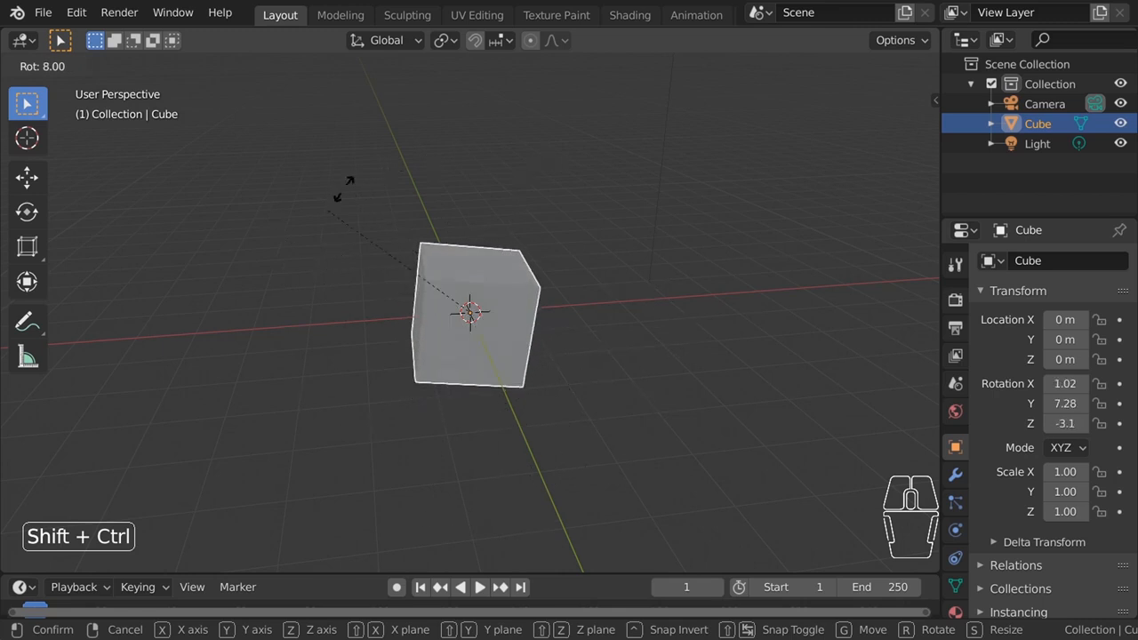
right_click(442, 158)
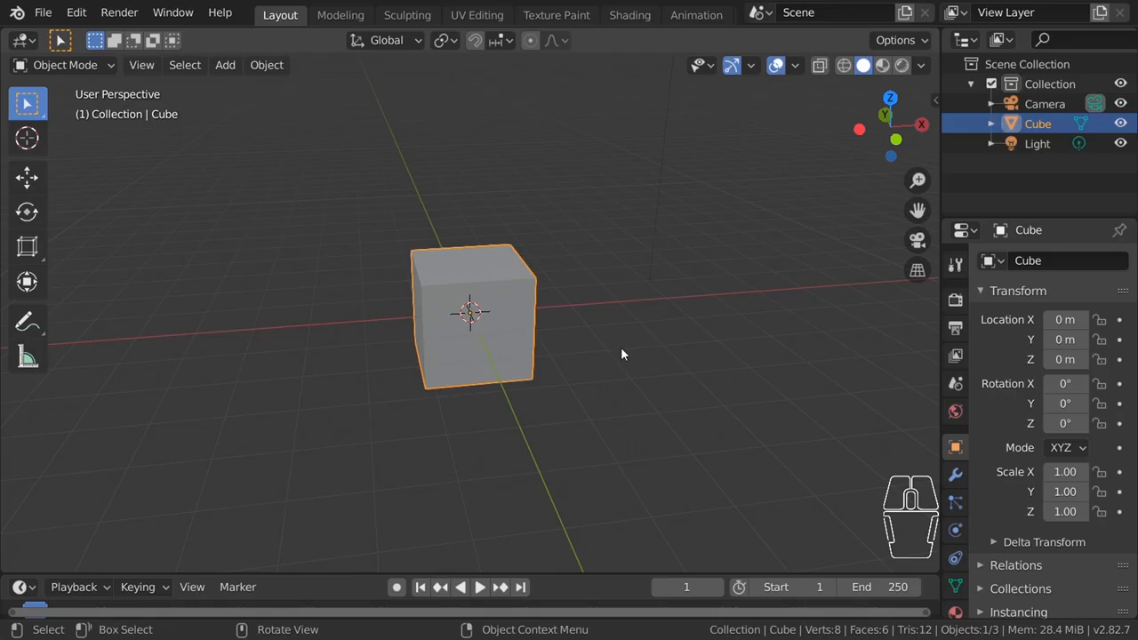
key(s)
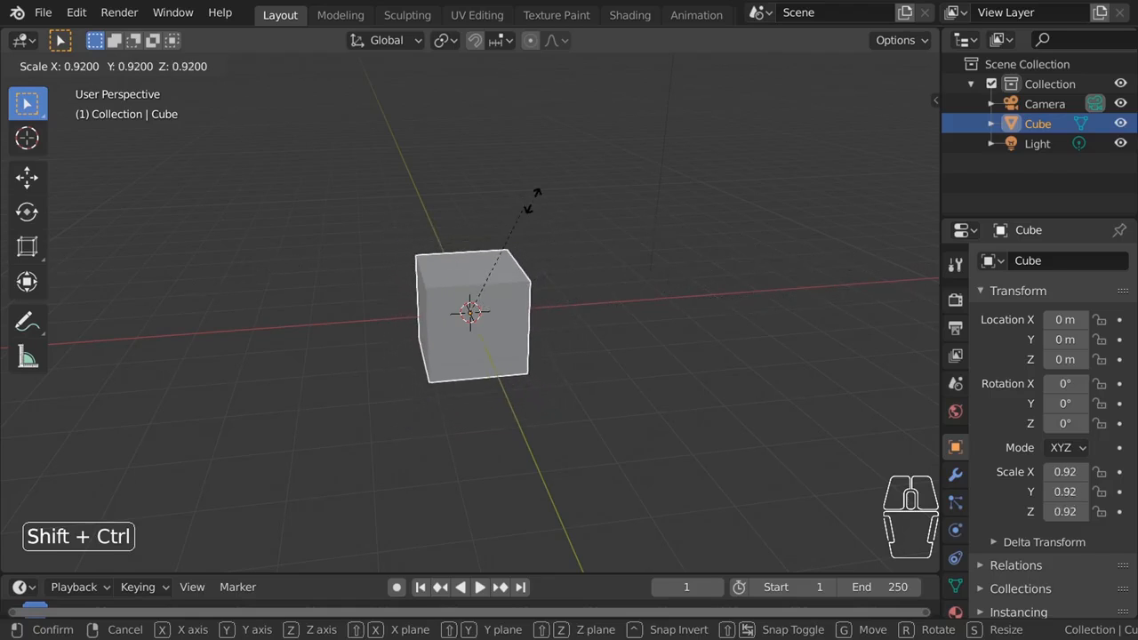
key(Escape)
Deselect the cube so that no object in the scene is selected.
middle_drag(188, 182, 337, 208)
click(562, 177)
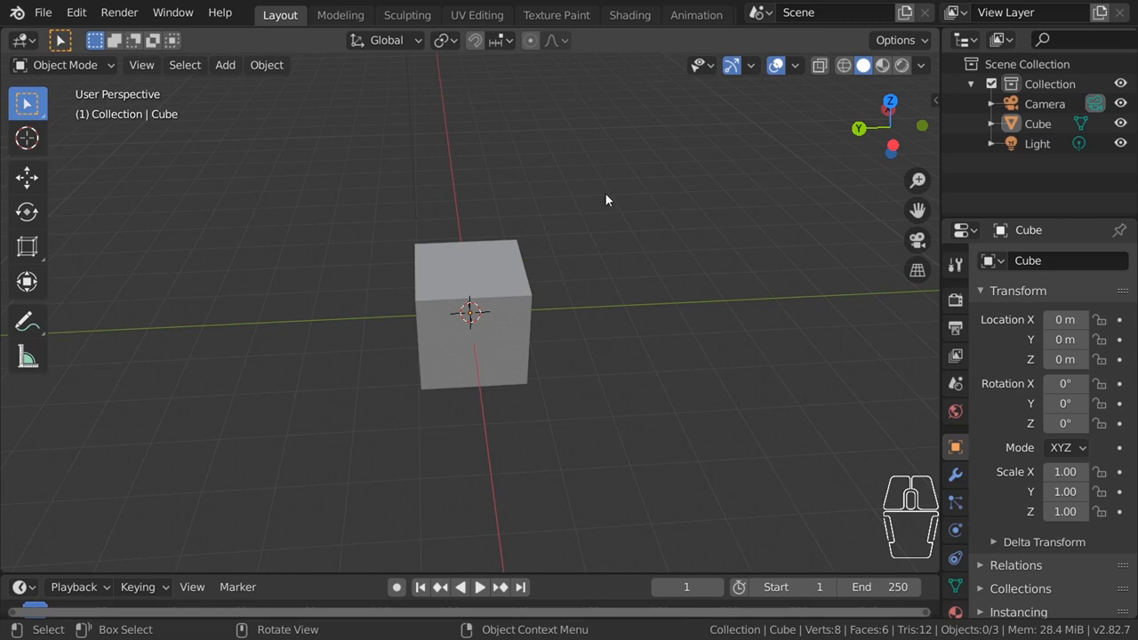
Examine the cube from several angles, both close up and from farther away.
middle_drag(603, 201, 400, 260)
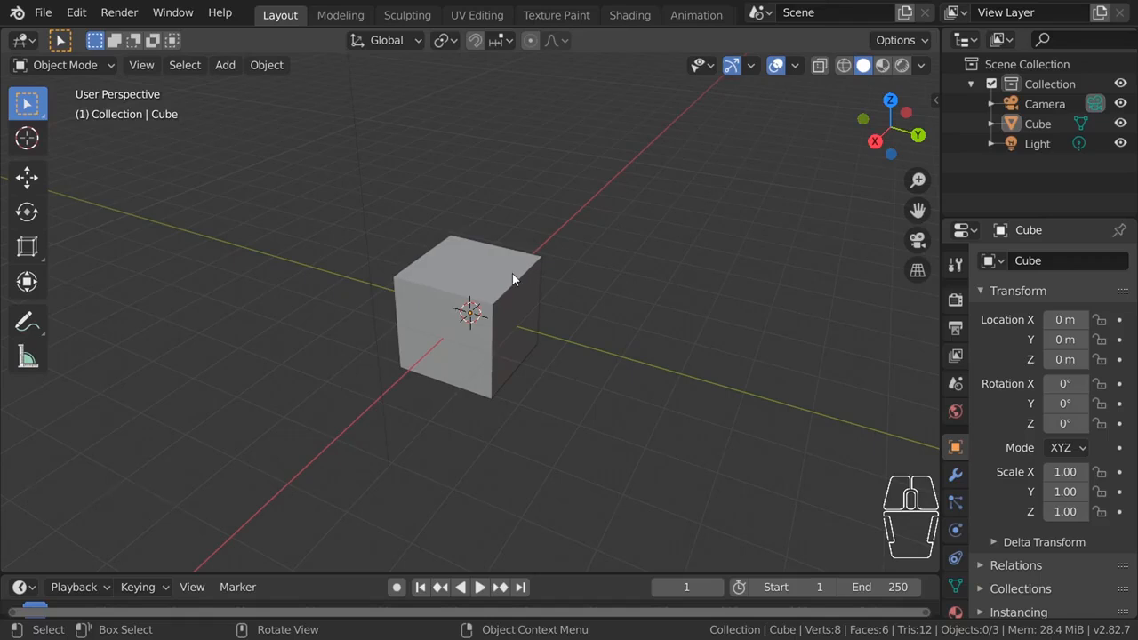
scroll(338, 208, up, 1)
scroll(338, 208, down, 3)
middle_drag(337, 208, 433, 211)
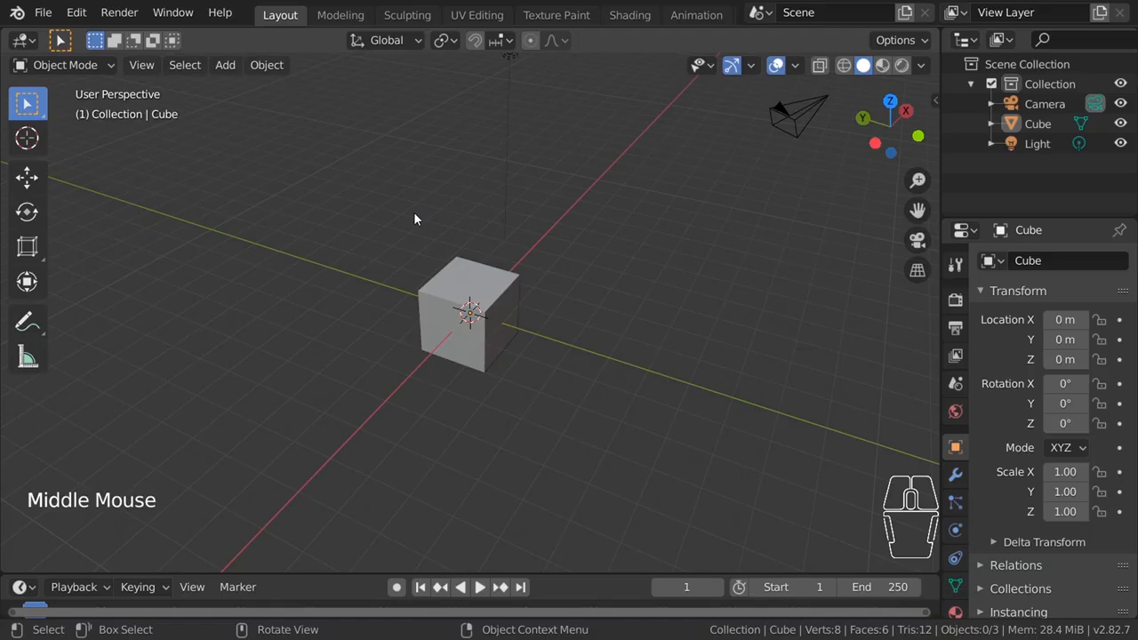
scroll(414, 218, up, 5)
scroll(414, 219, down, 1)
scroll(414, 219, up, 3)
scroll(374, 244, up, 1)
scroll(382, 243, down, 1)
scroll(391, 241, up, 1)
scroll(396, 241, down, 3)
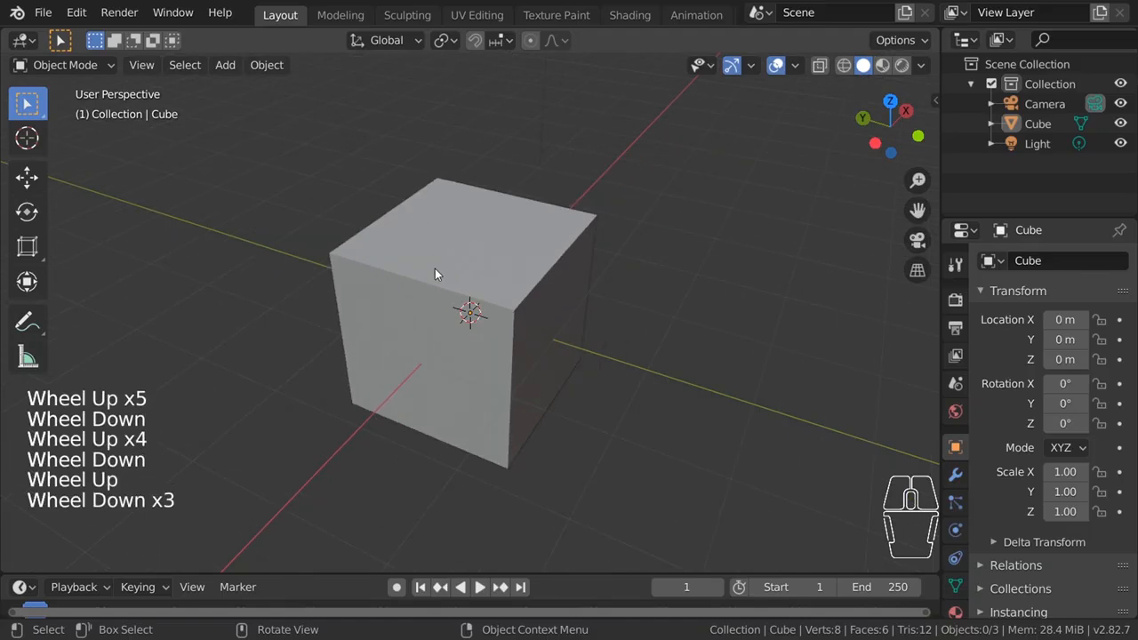
scroll(435, 268, down, 2)
middle_drag(435, 268, 184, 252)
scroll(350, 312, up, 1)
scroll(347, 309, down, 1)
scroll(342, 307, up, 1)
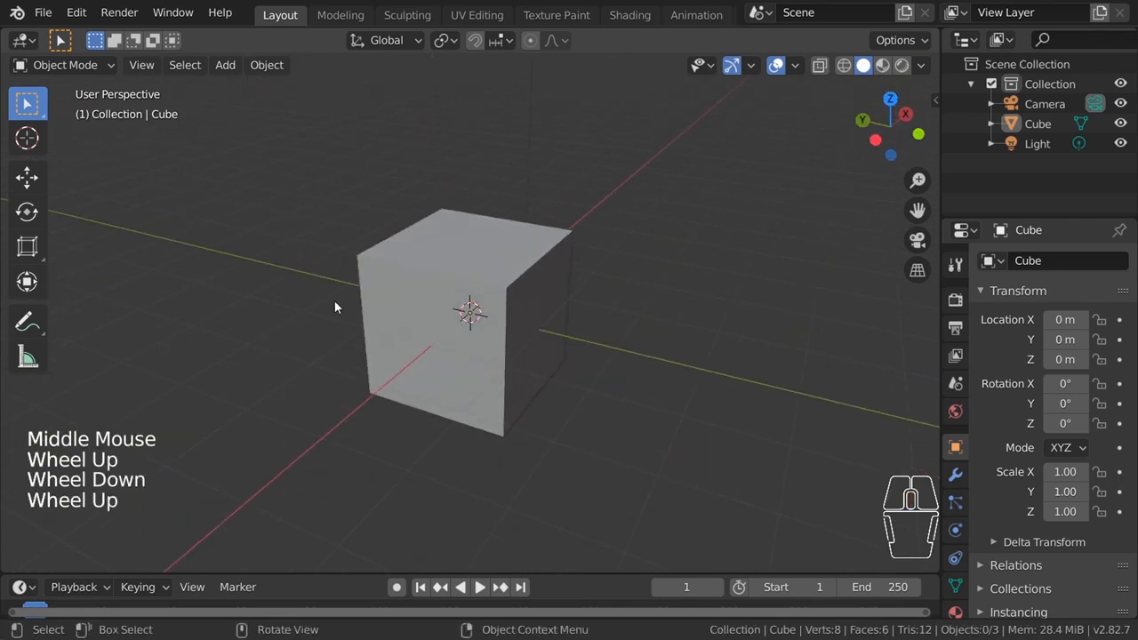
scroll(597, 327, down, 2)
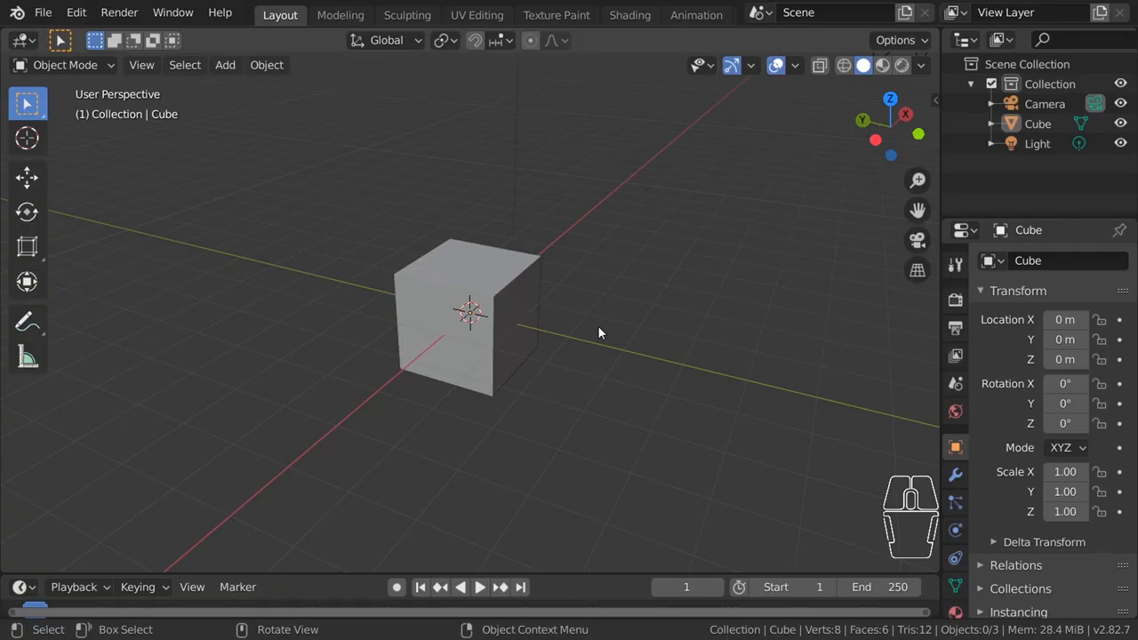
middle_drag(640, 249, 637, 287)
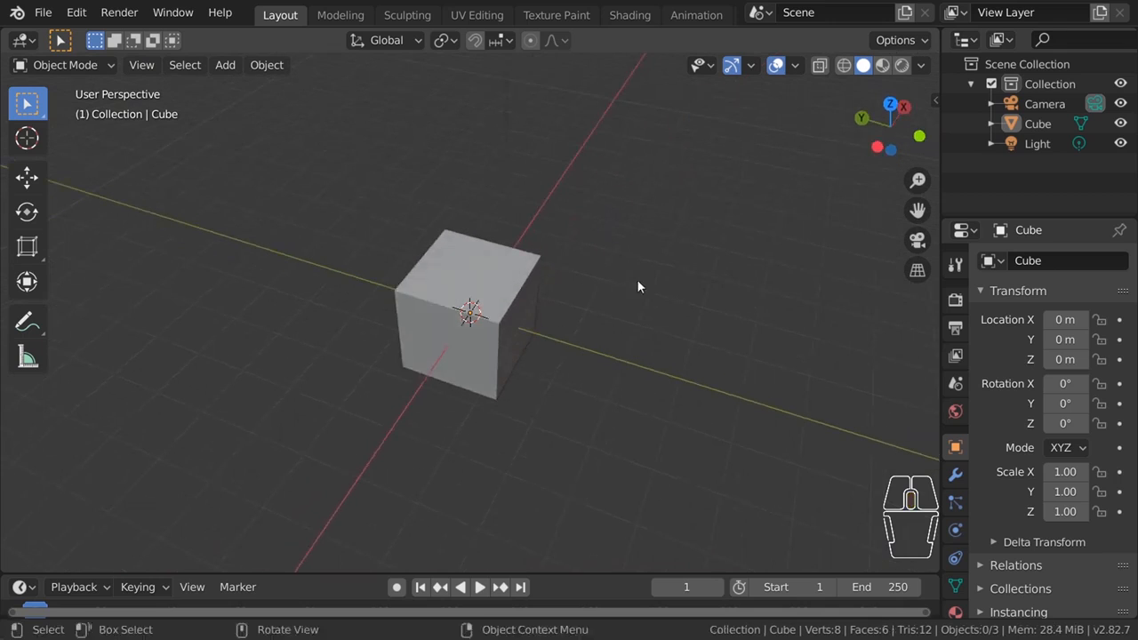